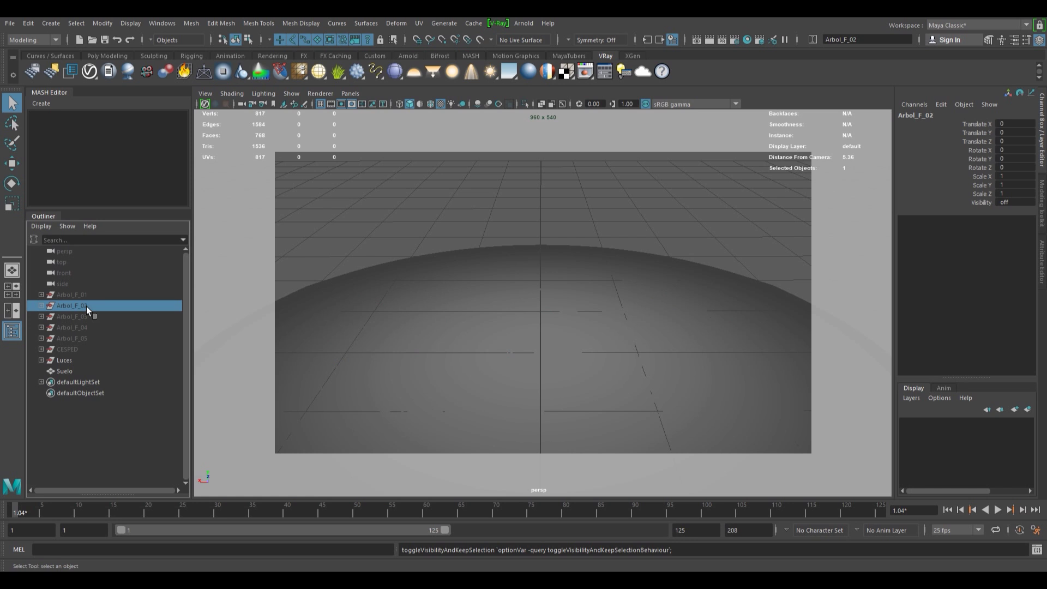
Unhide the Arbol_F_02 tree group, frame the whole tree in the perspective view and render it with V-Ray
{"action": "key", "text": "h"}
{"action": "right_click_drag", "start_coordinate": [758, 246], "coordinate": [554, 273], "text": "alt"}
{"action": "middle_click_drag", "start_coordinate": [640, 264], "coordinate": [632, 370], "text": "alt"}
{"action": "right_click_drag", "start_coordinate": [632, 371], "coordinate": [605, 376], "text": "alt"}
{"action": "left_click", "coordinate": [710, 39]}
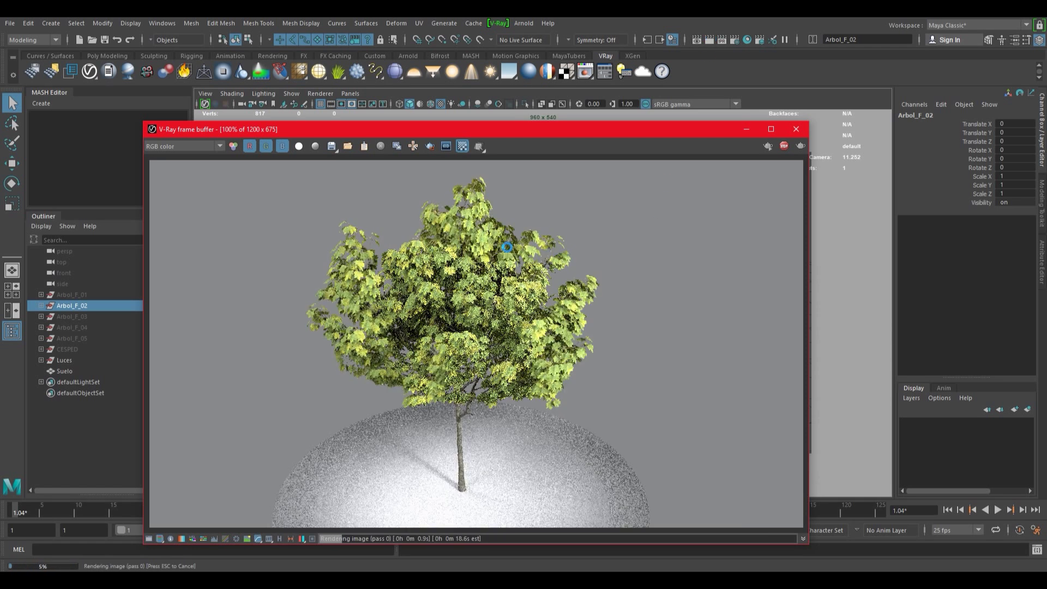
{"action": "left_click", "coordinate": [794, 131]}
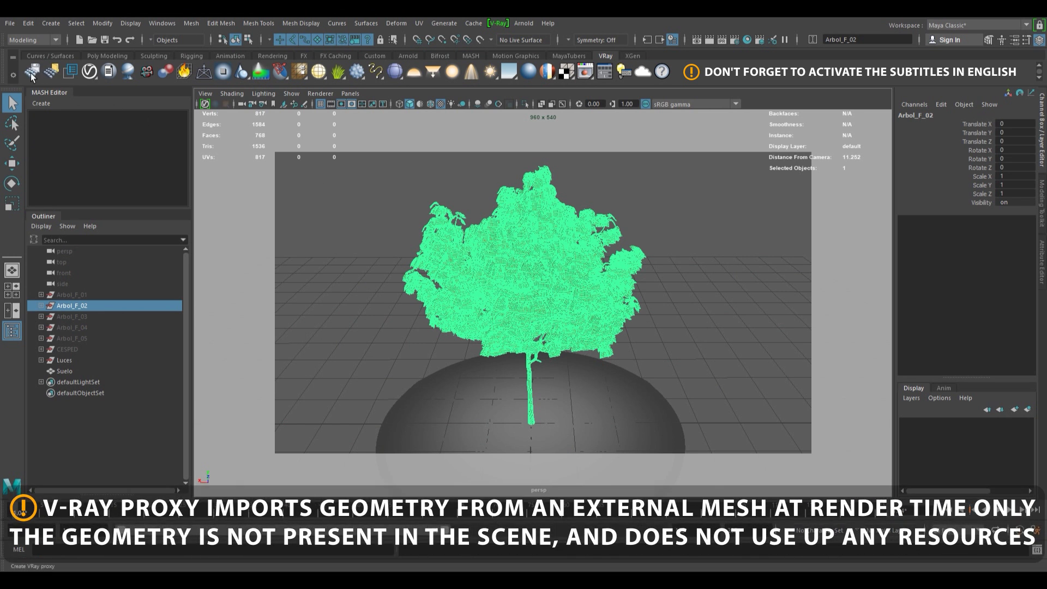
{"action": "left_click", "coordinate": [496, 25]}
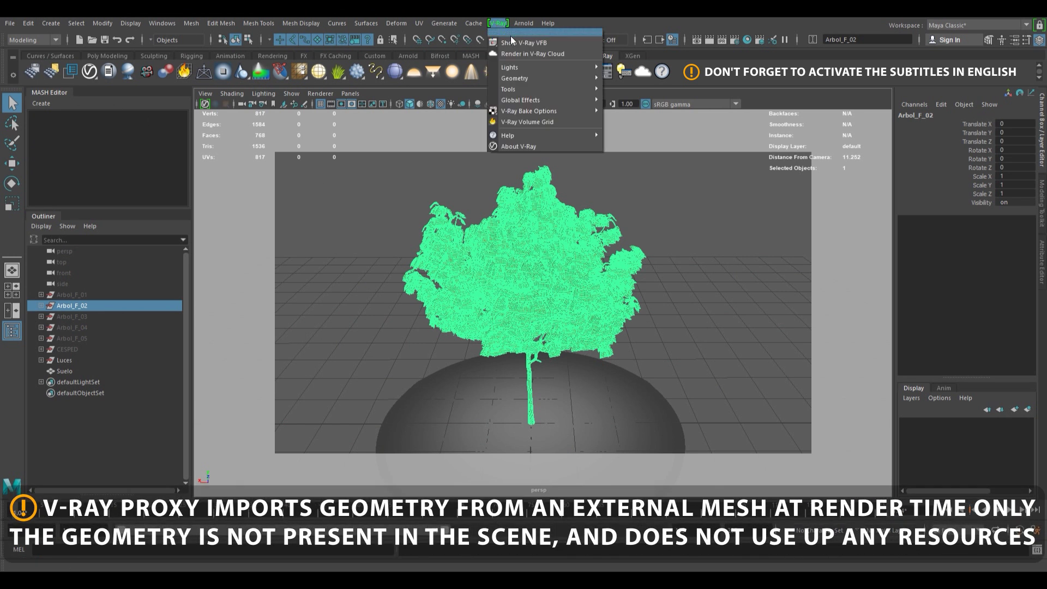
{"action": "mouse_move", "coordinate": [548, 78]}
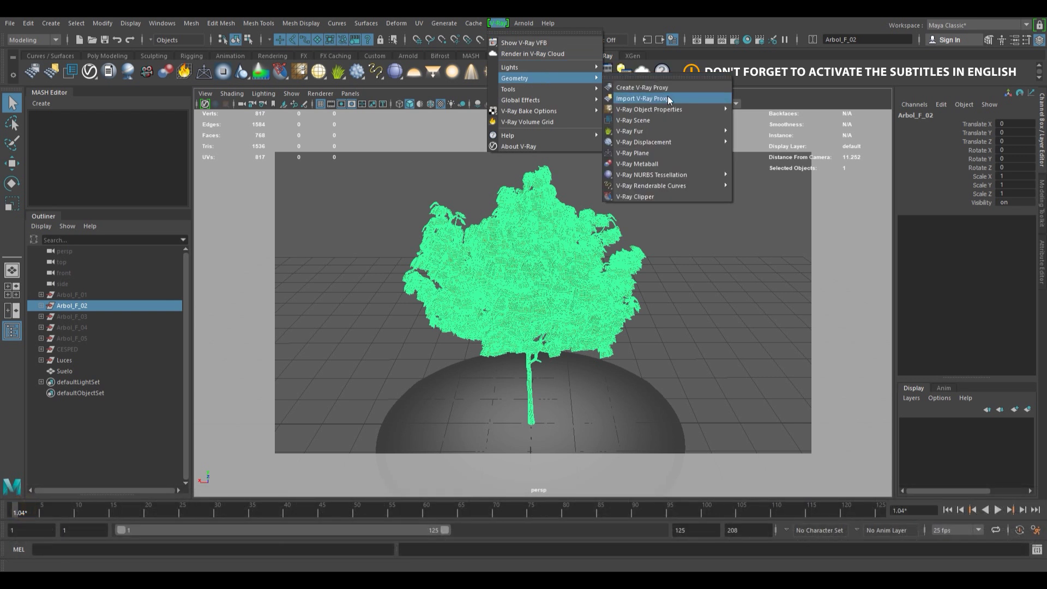
{"action": "mouse_move", "coordinate": [51, 23]}
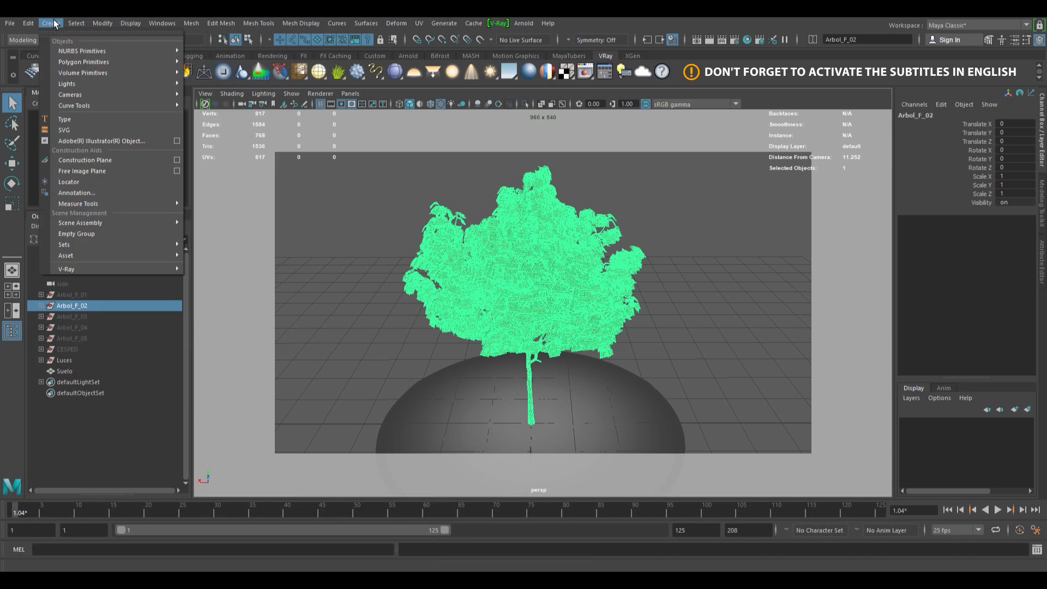
{"action": "mouse_move", "coordinate": [82, 255]}
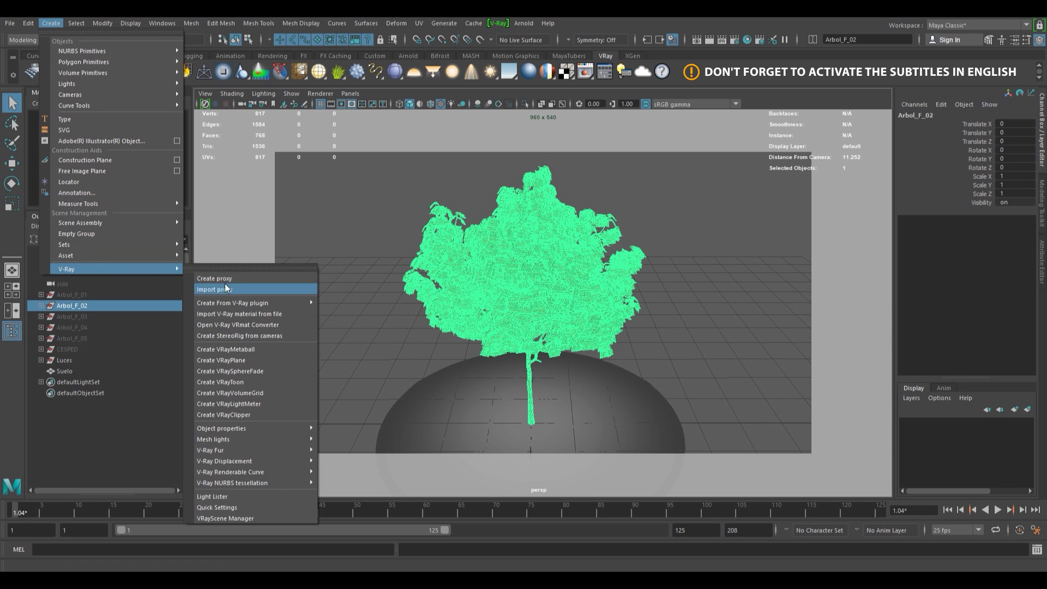
{"action": "left_click", "coordinate": [401, 13]}
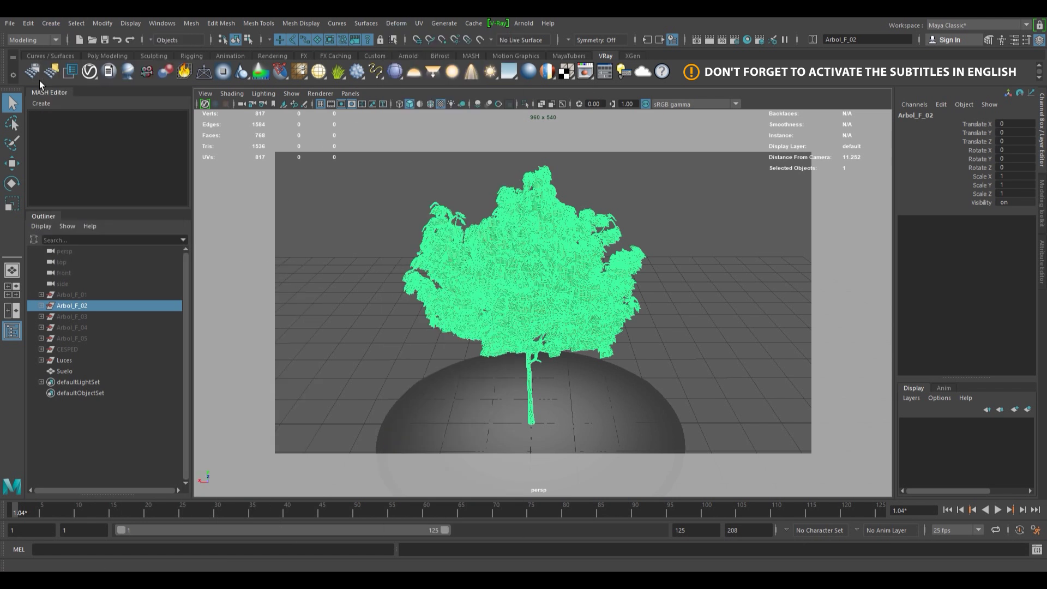
Expand the Arbol_F_02 group, inspect its leaf, trunk and twig meshes, and reselect the whole group
{"action": "left_click", "coordinate": [70, 305]}
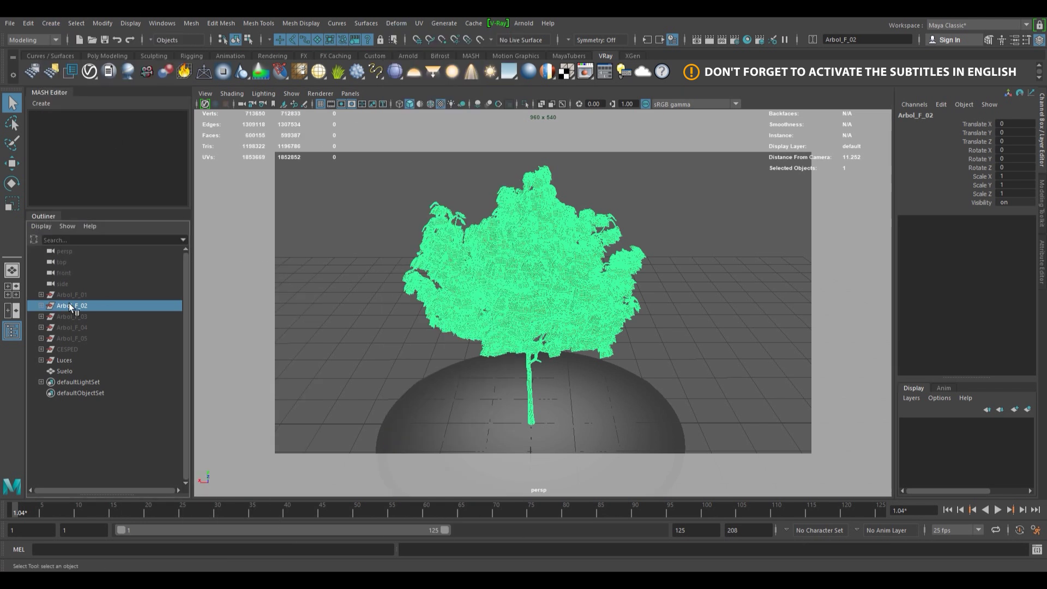
{"action": "left_click", "coordinate": [41, 305]}
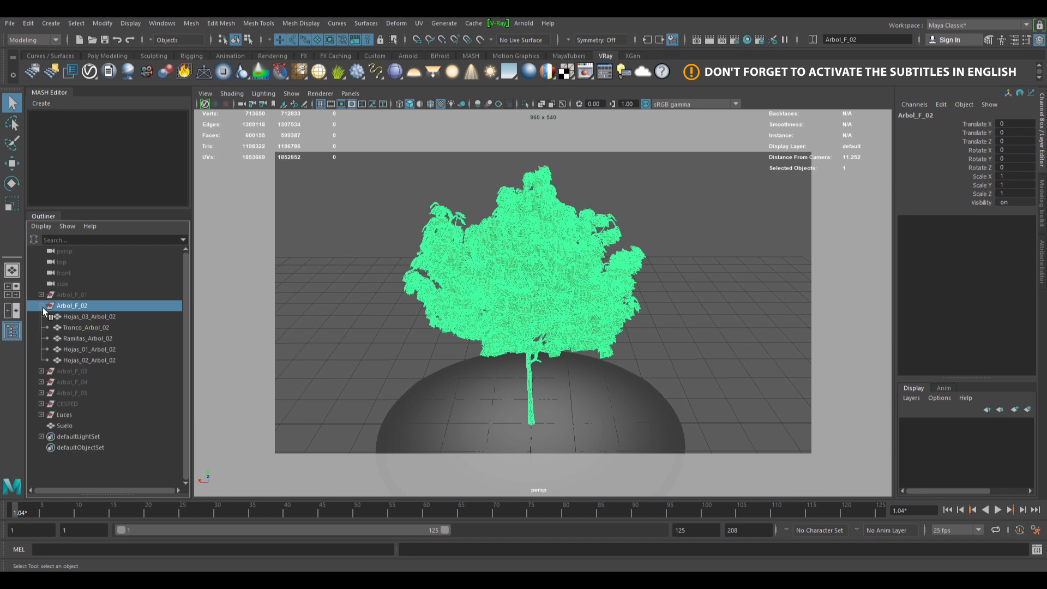
{"action": "left_click", "coordinate": [86, 316]}
{"action": "left_click", "coordinate": [94, 358]}
{"action": "left_click", "coordinate": [97, 348]}
{"action": "left_click", "coordinate": [97, 338]}
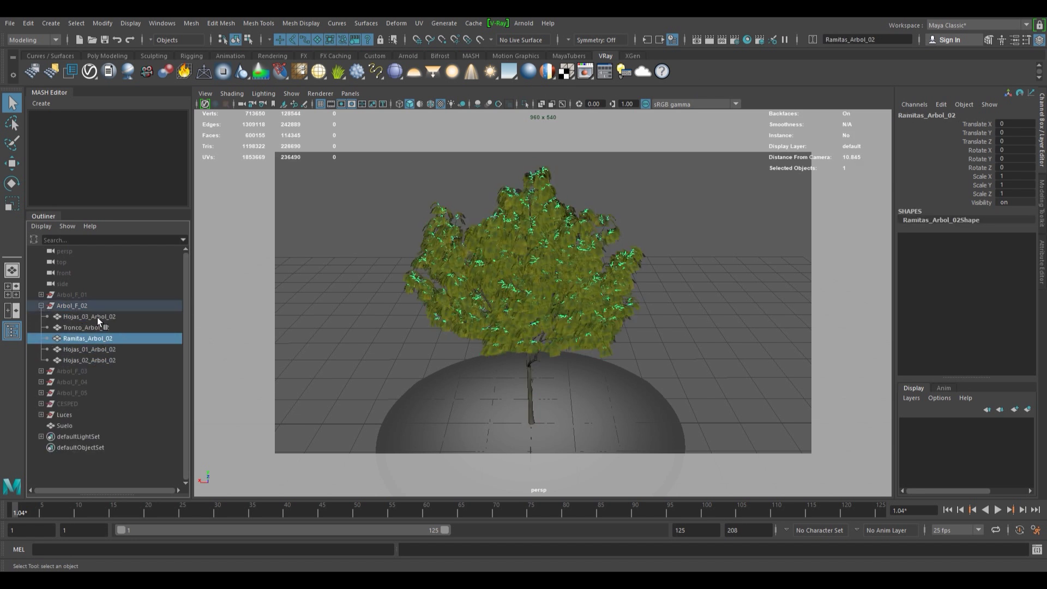
{"action": "left_click", "coordinate": [97, 317]}
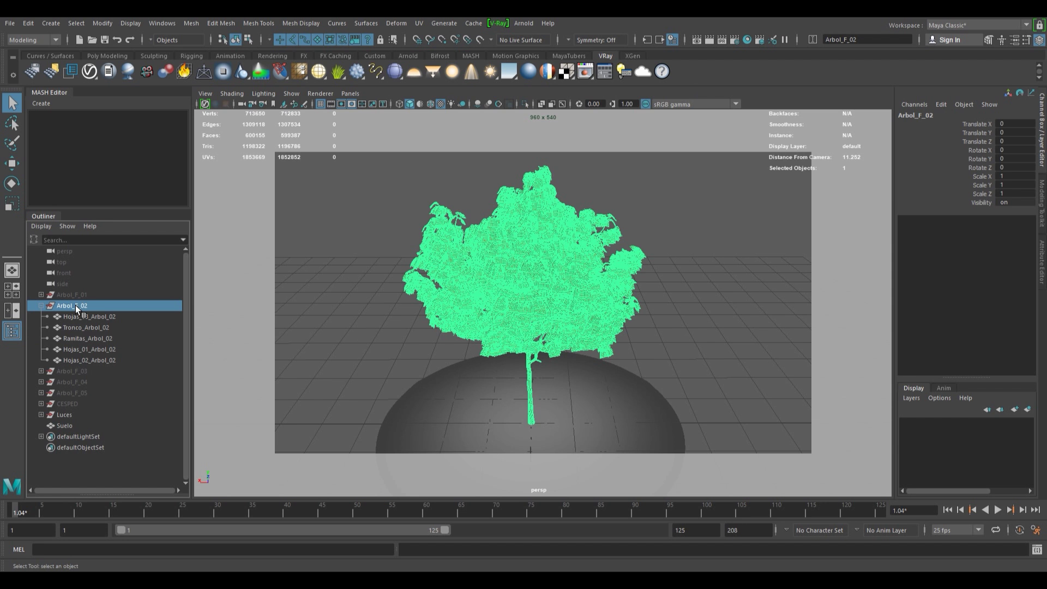
Begin a V-Ray proxy export of the Arbol_F_02 group and set the file name to Arbol02.vrmesh
{"action": "left_click", "coordinate": [32, 72]}
{"action": "left_click_drag", "start_coordinate": [701, 241], "coordinate": [479, 247]}
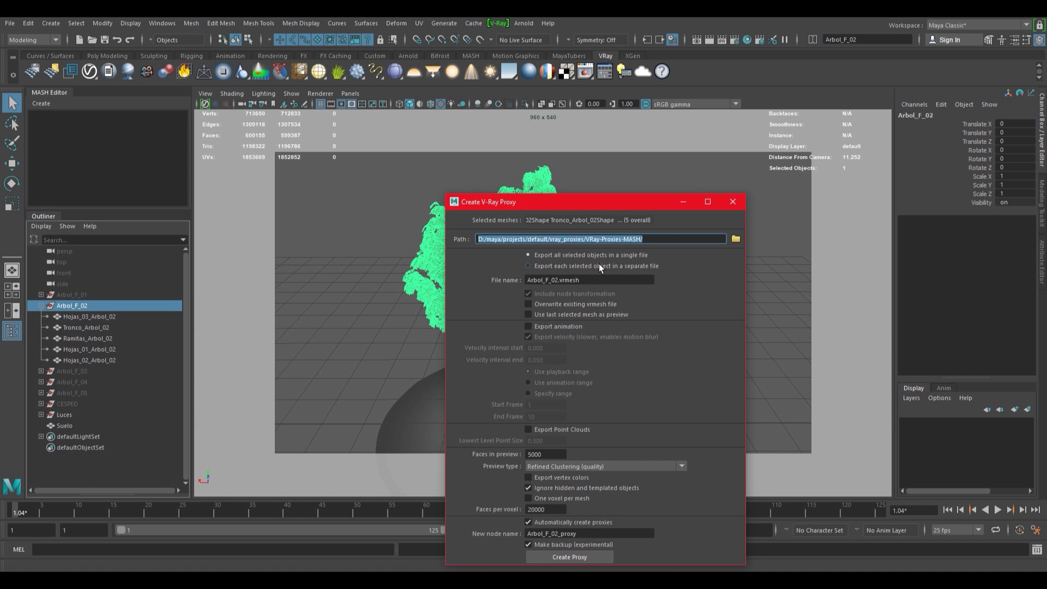
{"action": "left_click", "coordinate": [571, 281]}
{"action": "left_click_drag", "start_coordinate": [560, 281], "coordinate": [504, 283]}
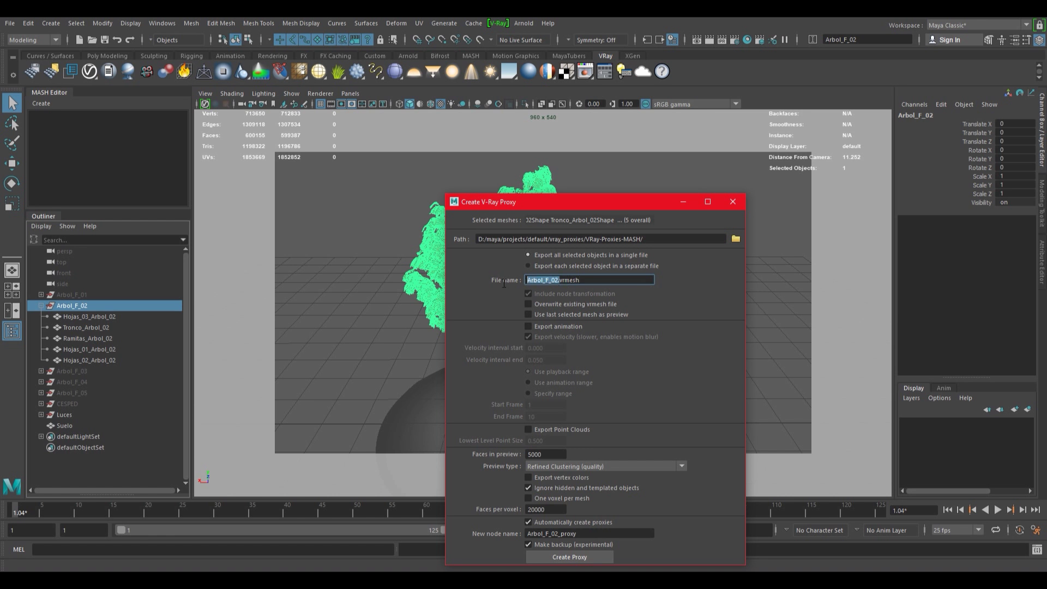
{"action": "key", "text": "BackSpace"}
{"action": "type", "text": "Arbol02."}
Create the proxy with 5000 preview faces, the Refined Clustering (quality) preview type and automatic proxy creation enabled
{"action": "double_click", "coordinate": [537, 454]}
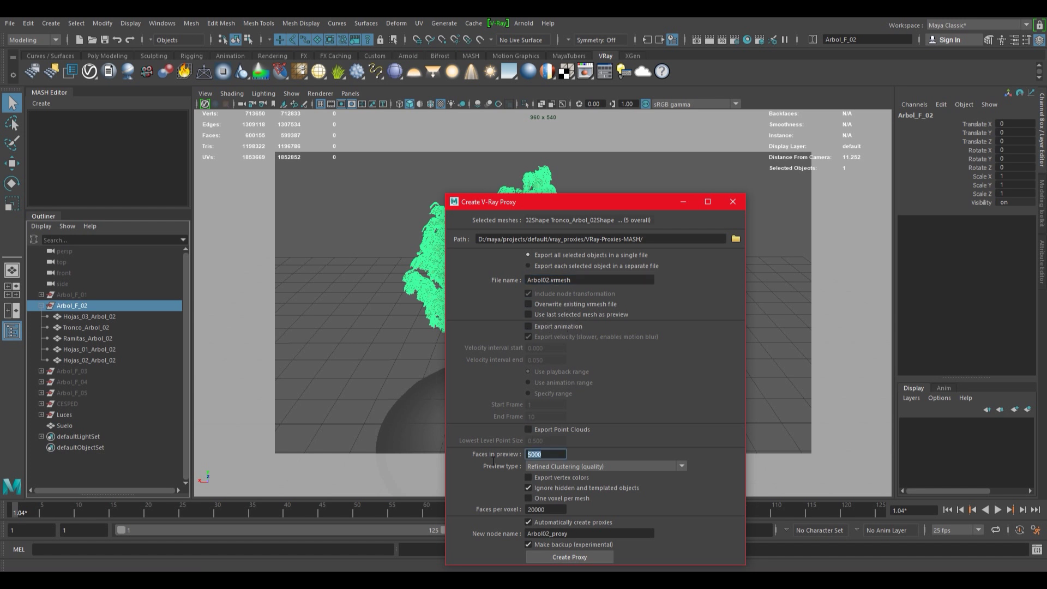
{"action": "left_click", "coordinate": [624, 466]}
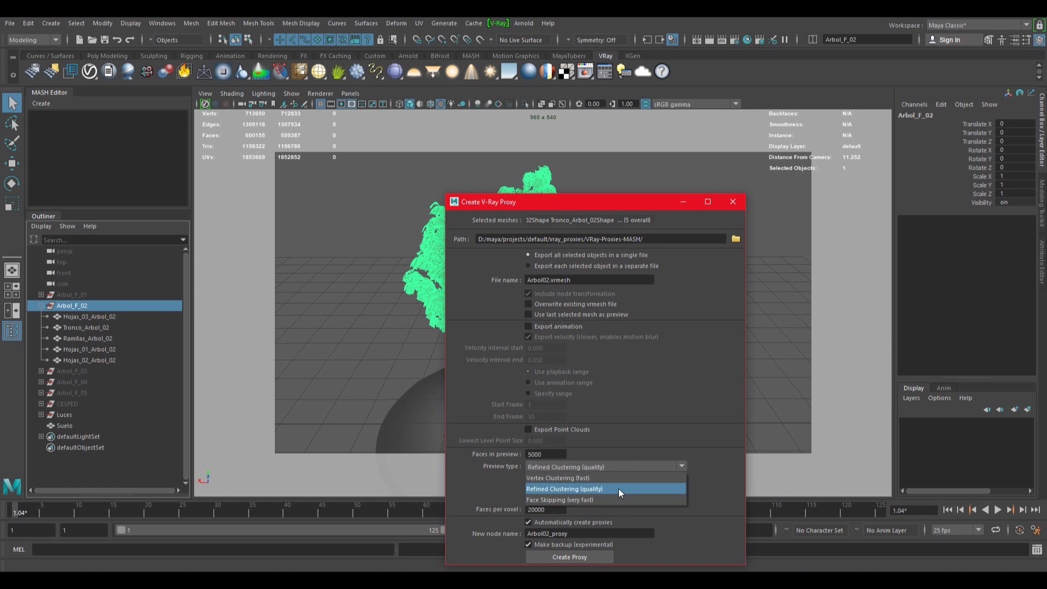
{"action": "left_click", "coordinate": [622, 465]}
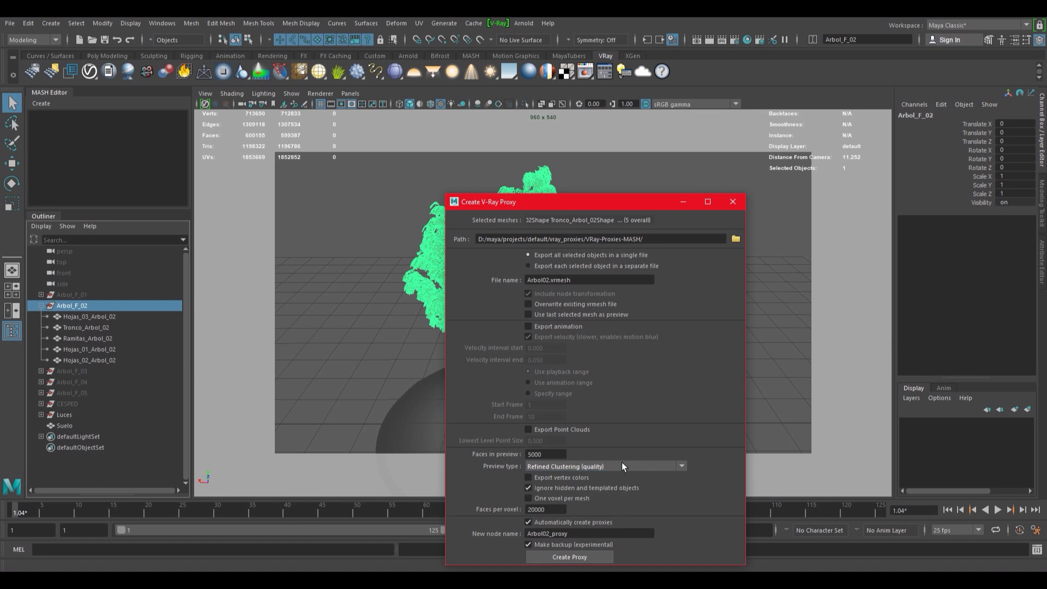
{"action": "left_click", "coordinate": [549, 522]}
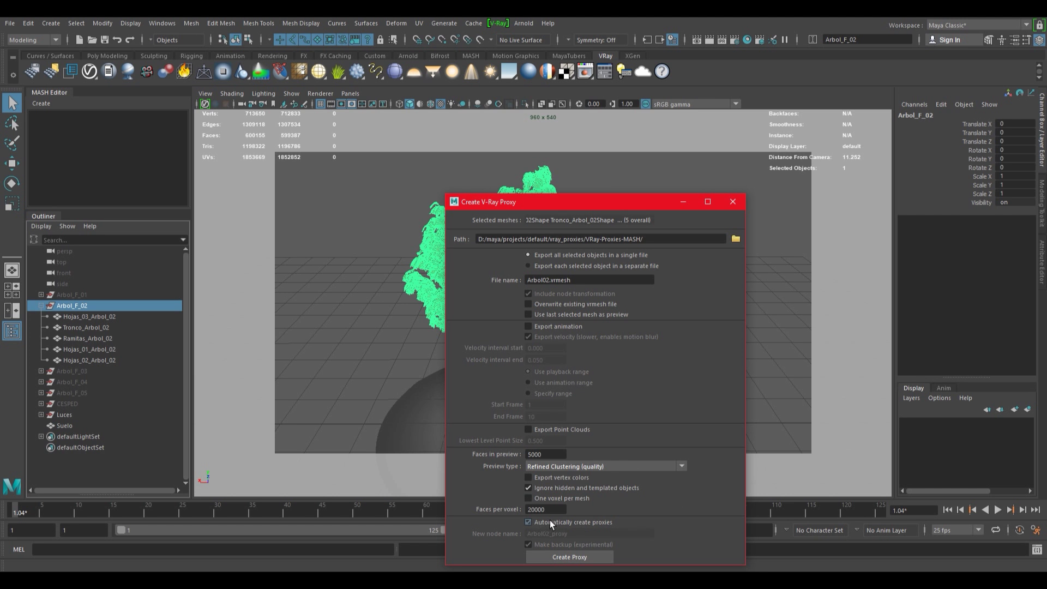
{"action": "left_click", "coordinate": [550, 521]}
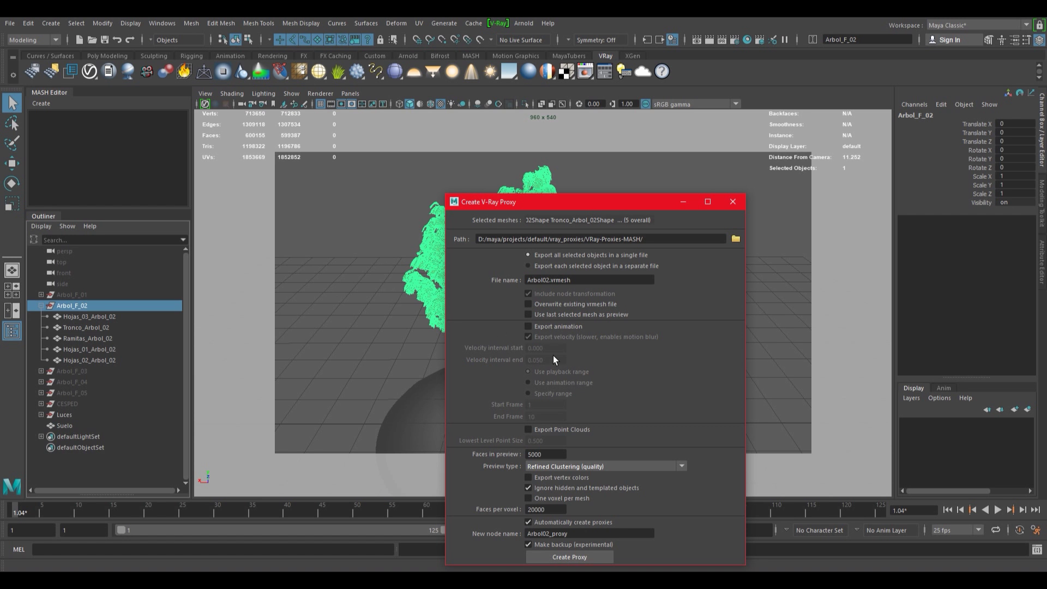
{"action": "left_click", "coordinate": [555, 554]}
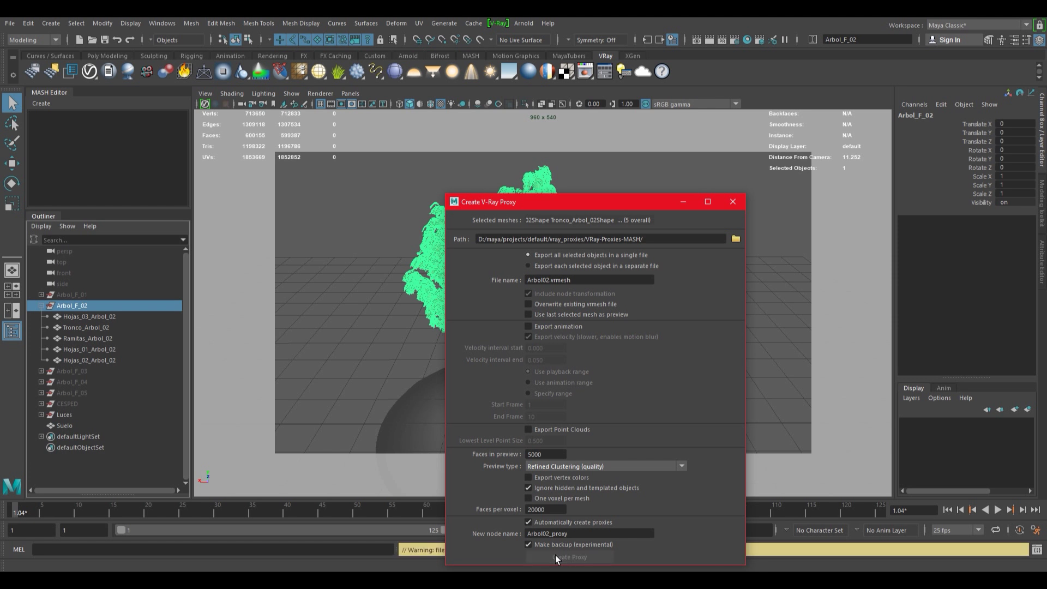
Select the new tree proxy in the viewport and close the proxy creation dialog
{"action": "left_click_drag", "start_coordinate": [581, 206], "coordinate": [546, 147]}
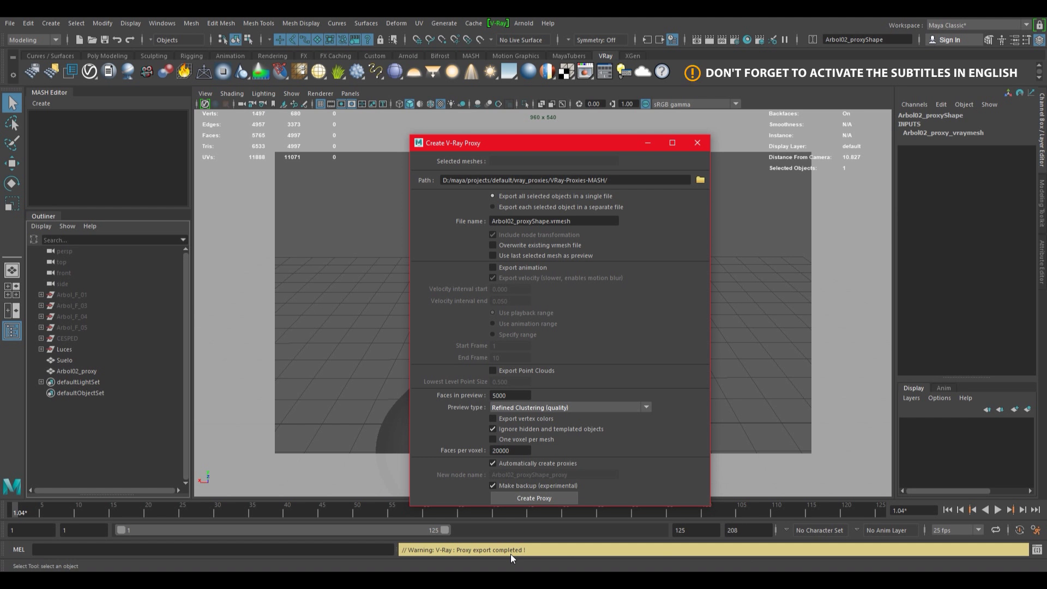
{"action": "left_click_drag", "start_coordinate": [578, 143], "coordinate": [780, 139]}
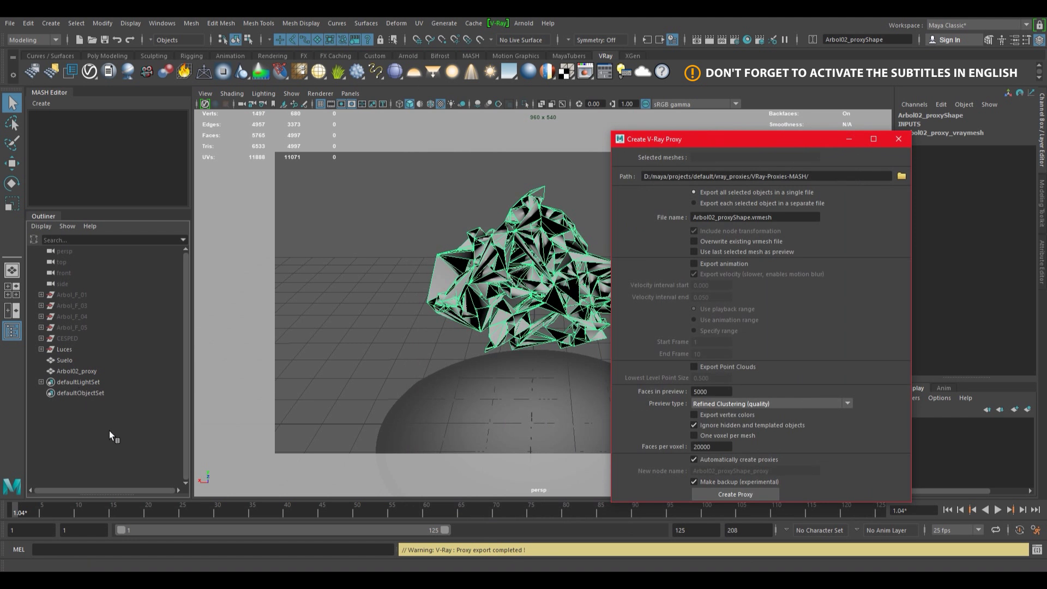
{"action": "left_click", "coordinate": [487, 271]}
{"action": "left_click", "coordinate": [709, 145]}
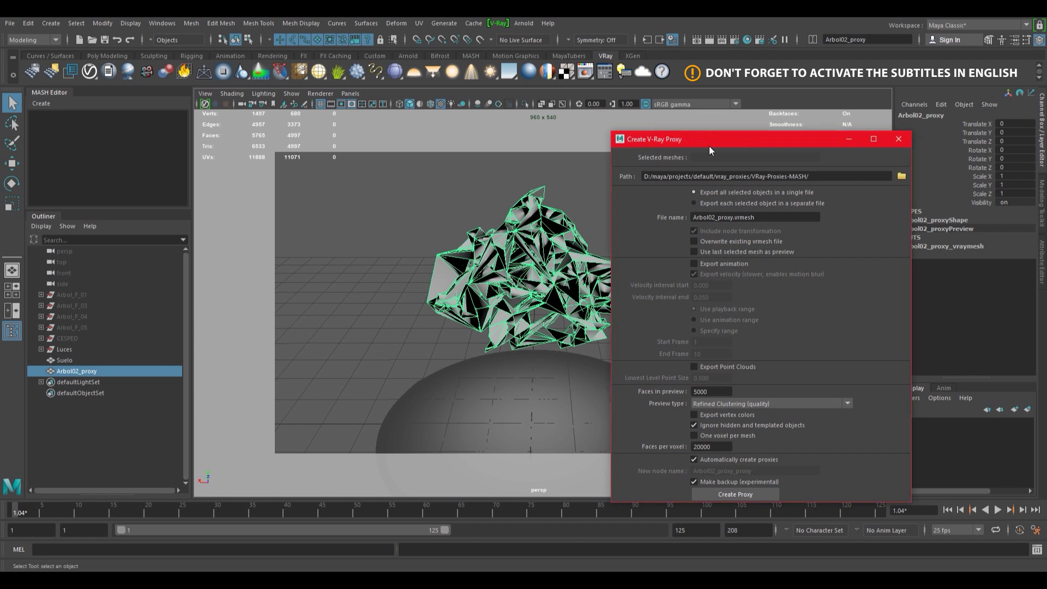
{"action": "left_click_drag", "start_coordinate": [709, 146], "coordinate": [829, 118]}
{"action": "left_click", "coordinate": [1018, 111]}
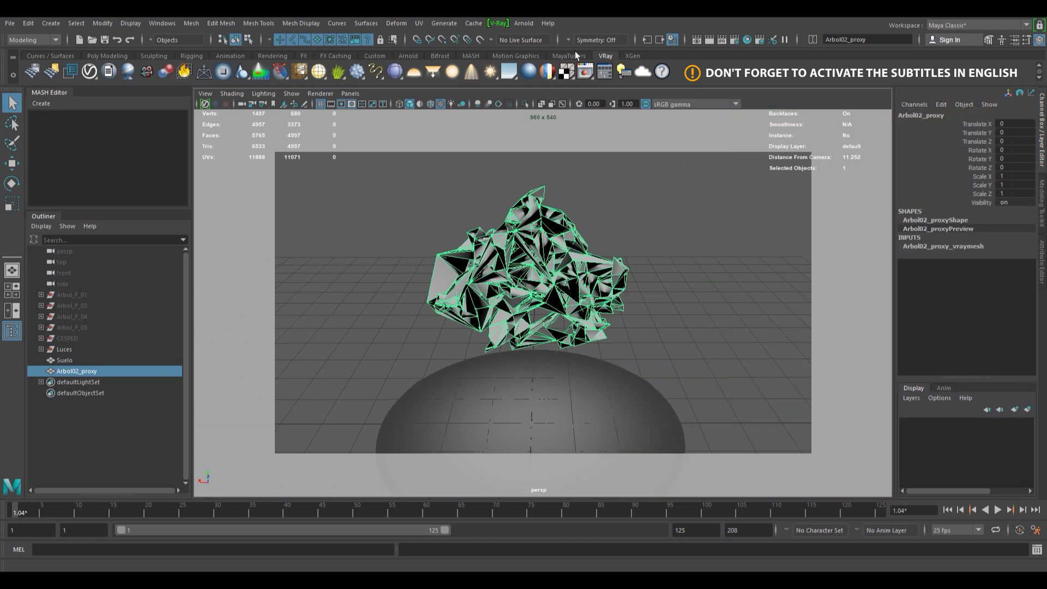
Render the tree proxy with V-Ray and switch to an interactive render, keeping the proxy visible beside the frame buffer
{"action": "left_click", "coordinate": [710, 41]}
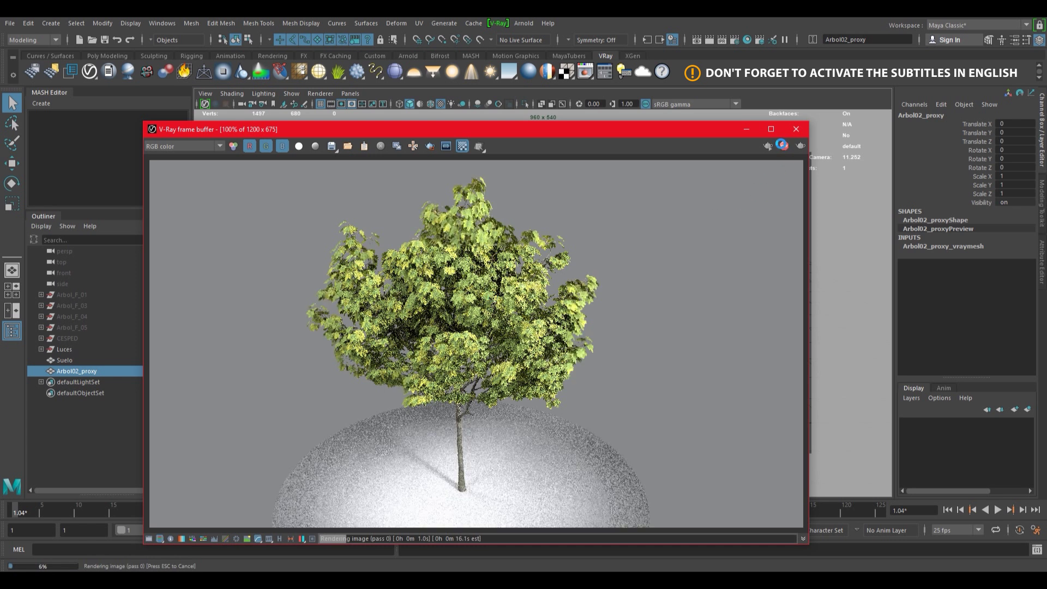
{"action": "left_click", "coordinate": [768, 146]}
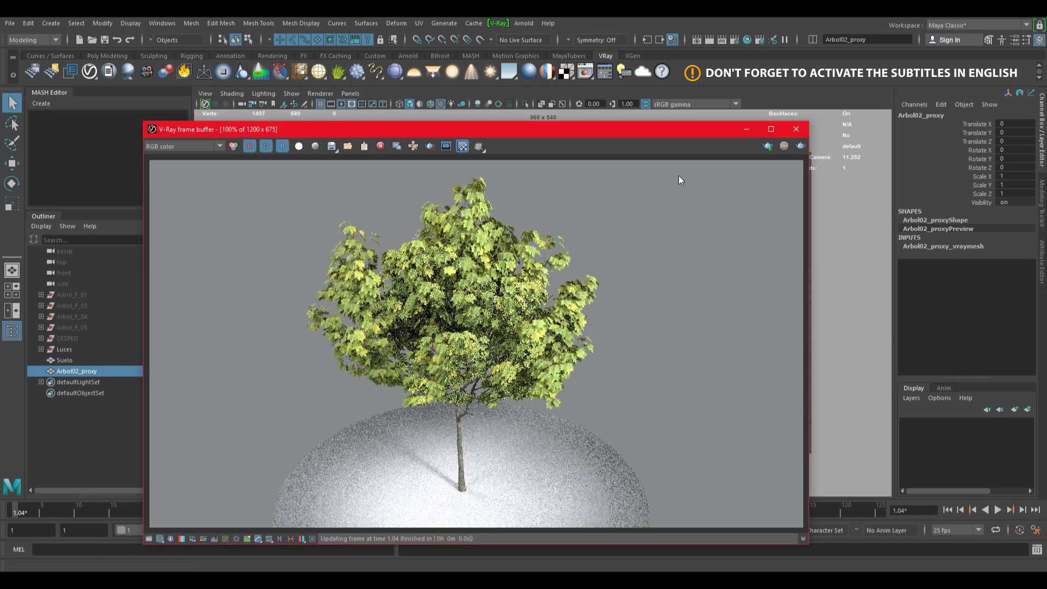
{"action": "left_click_drag", "start_coordinate": [568, 129], "coordinate": [225, 156]}
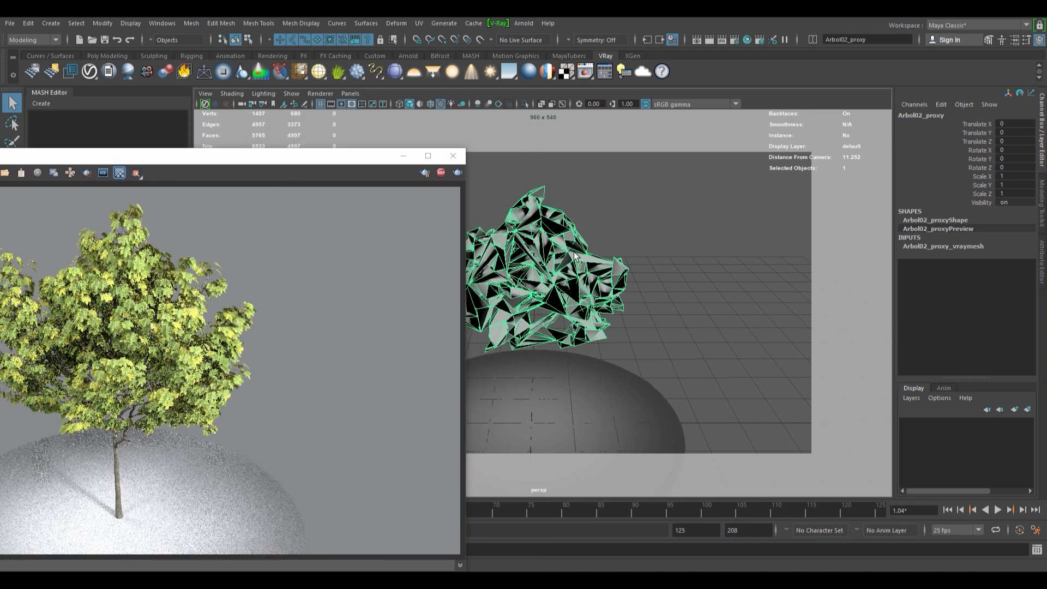
Try moving the proxy to about -1.971 in X and 1.927 in Y during the live render, undo both moves and close the render
{"action": "key", "text": "w"}
{"action": "left_click_drag", "start_coordinate": [482, 423], "coordinate": [565, 424]}
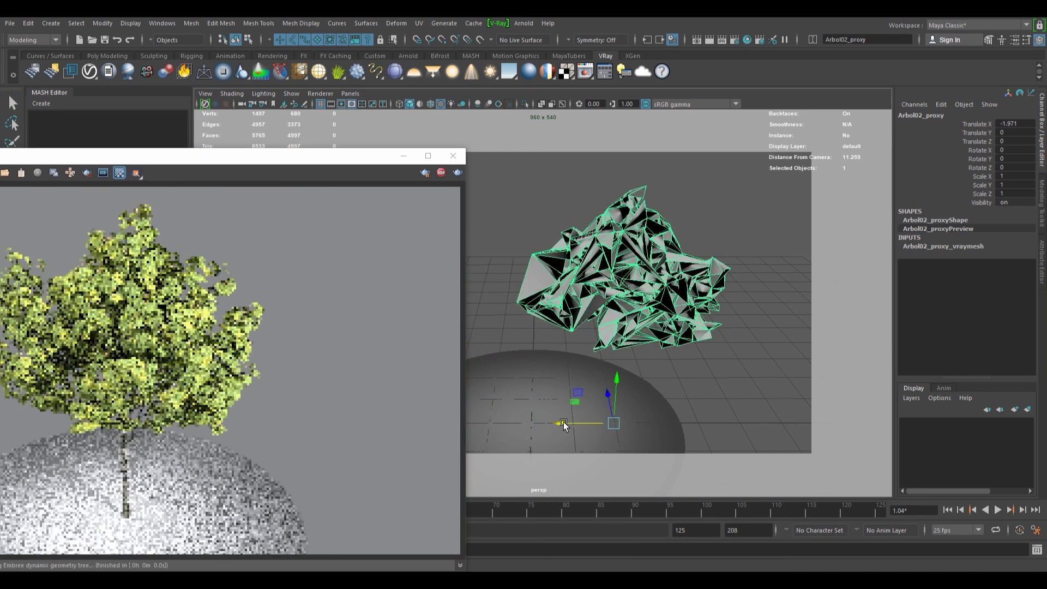
{"action": "left_click_drag", "start_coordinate": [619, 373], "coordinate": [620, 301]}
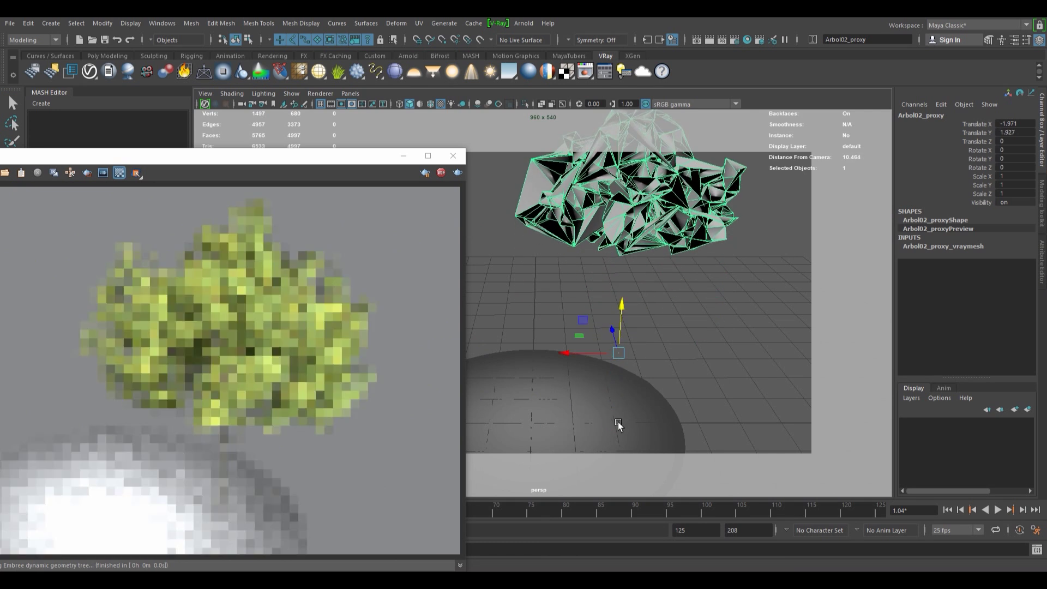
{"action": "key", "text": "ctrl+z"}
{"action": "key", "text": "ctrl+z"}
{"action": "left_click_drag", "start_coordinate": [354, 157], "coordinate": [716, 111]}
{"action": "left_click", "coordinate": [852, 141]}
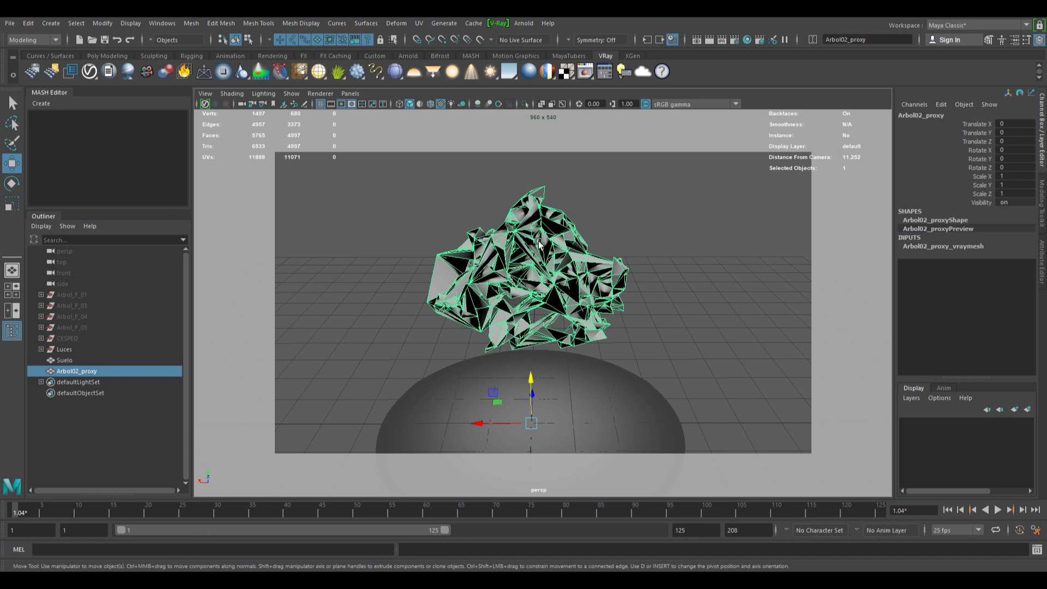
Set Geometry to load to Bounding box in the attributes of the Arbol02_proxy_vraymesh node
{"action": "key", "text": "ctrl+a"}
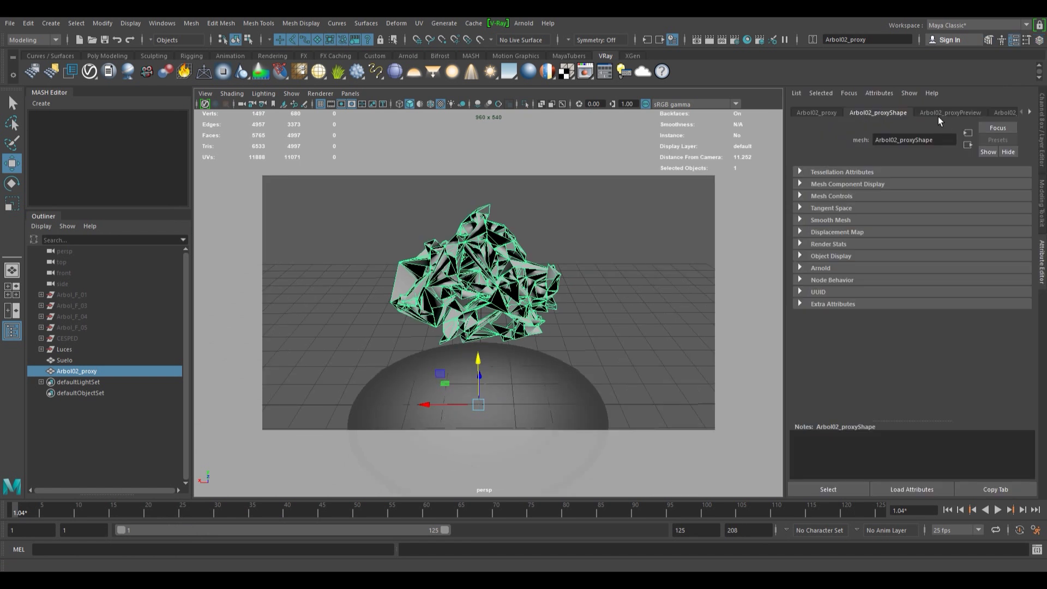
{"action": "left_click", "coordinate": [1002, 112]}
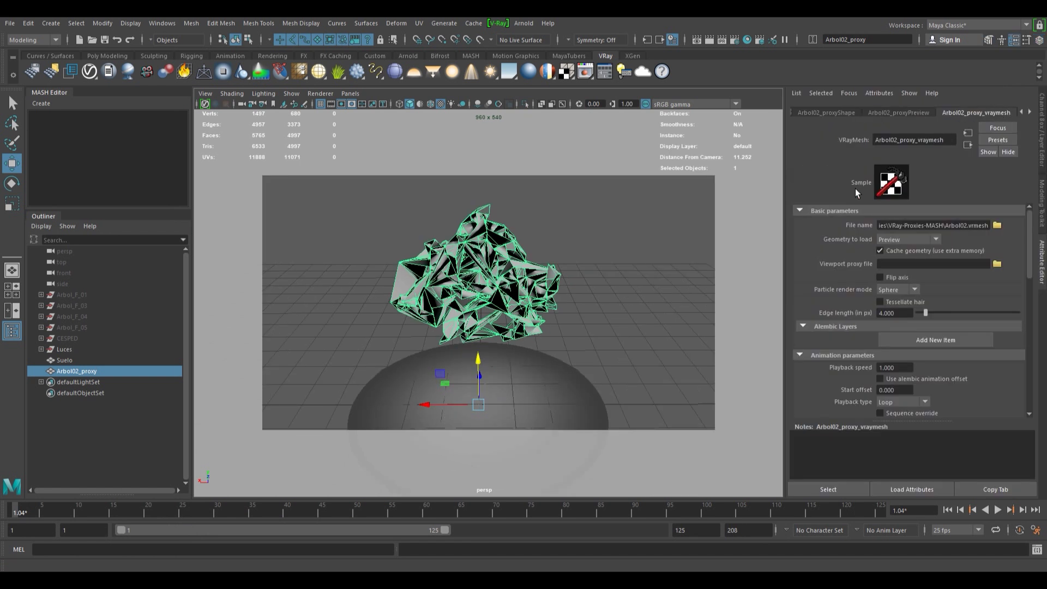
{"action": "left_click", "coordinate": [893, 242]}
{"action": "left_click", "coordinate": [911, 262]}
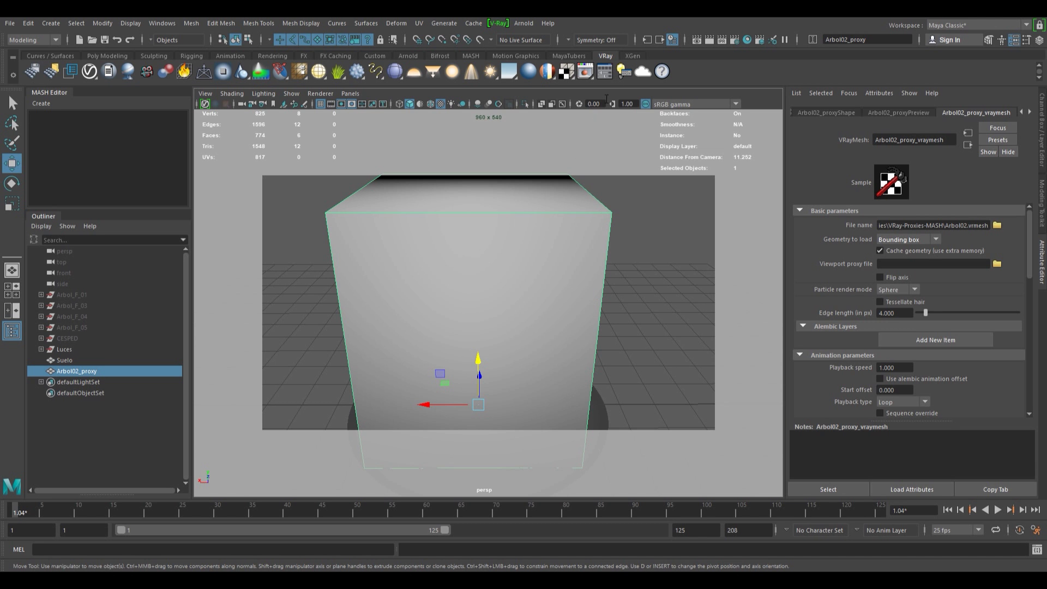
Render the bounding-box proxy with V-Ray and compare the rendered tree with its viewport display
{"action": "left_click", "coordinate": [712, 41]}
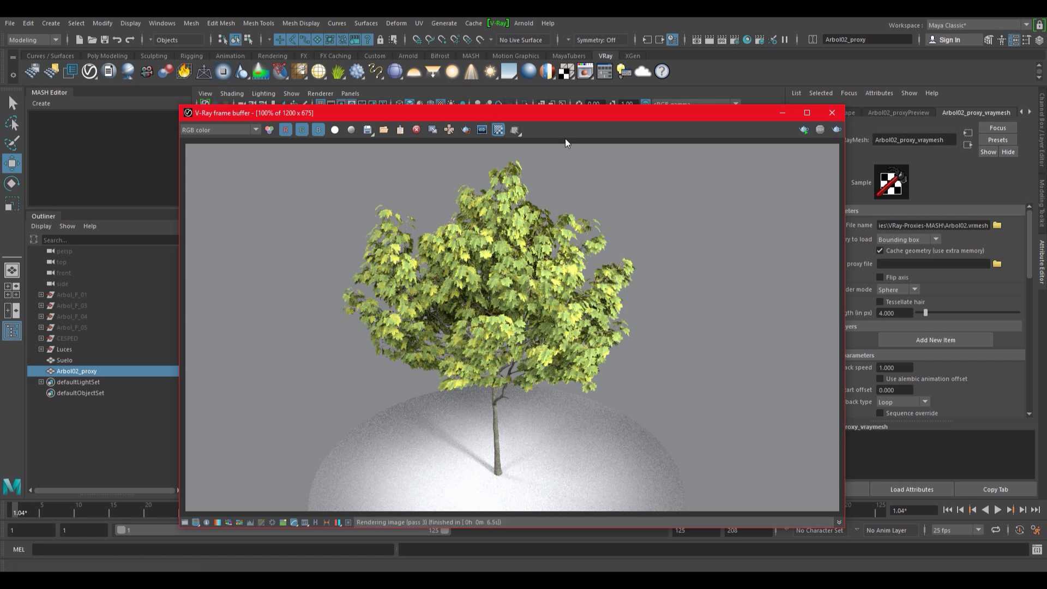
{"action": "left_click_drag", "start_coordinate": [568, 114], "coordinate": [409, 321]}
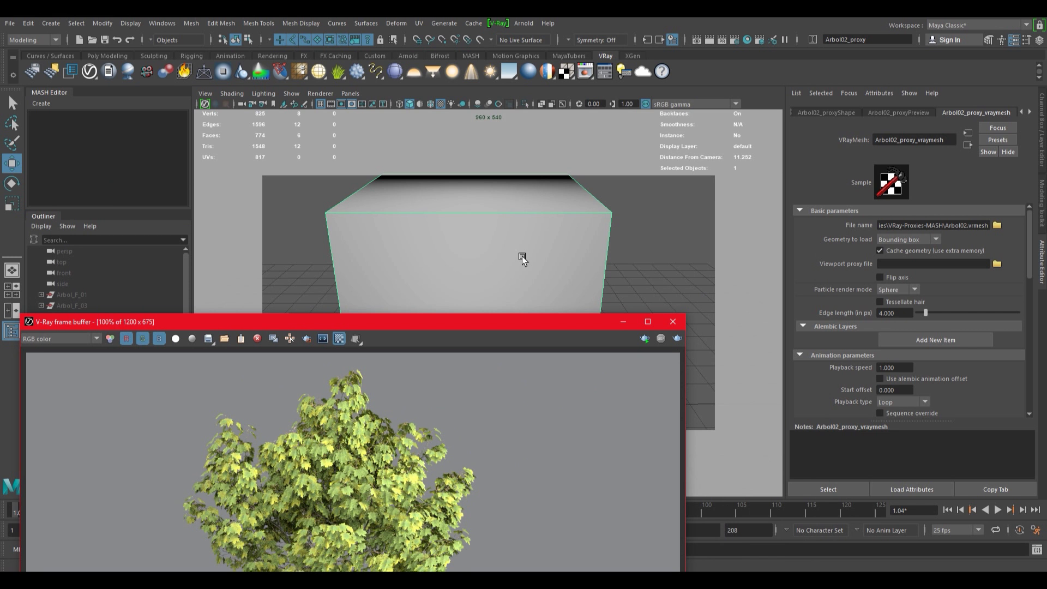
{"action": "left_click_drag", "start_coordinate": [508, 322], "coordinate": [599, 120]}
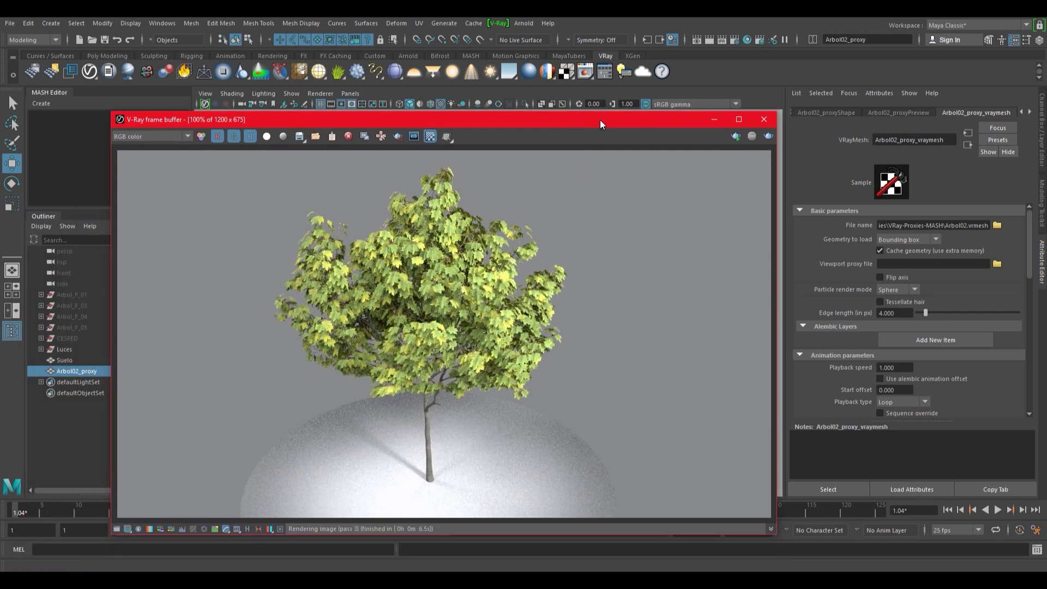
Restore a full mesh from the Arbol02_proxy_vraymesh node, keeping Reassign shaders on
{"action": "left_click", "coordinate": [763, 120]}
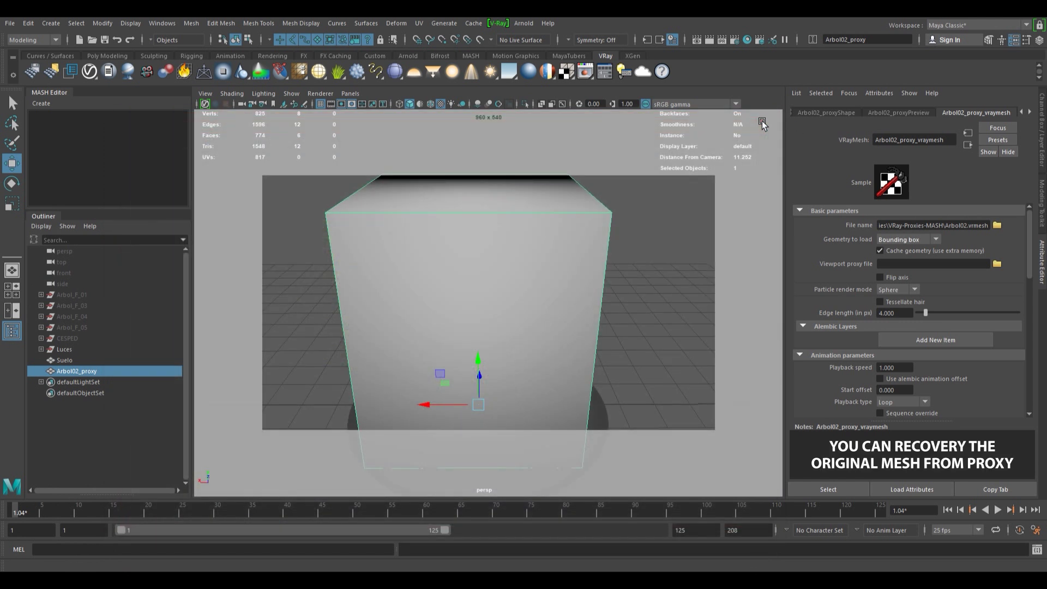
{"action": "scroll", "coordinate": [944, 269], "scroll_direction": "down", "scroll_amount": 5}
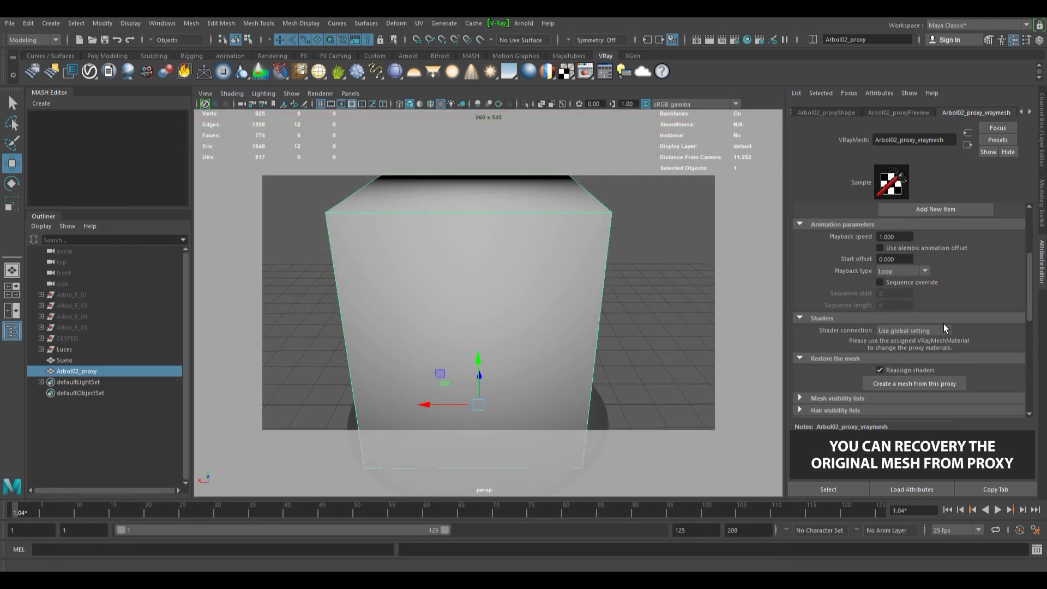
{"action": "left_click", "coordinate": [912, 384]}
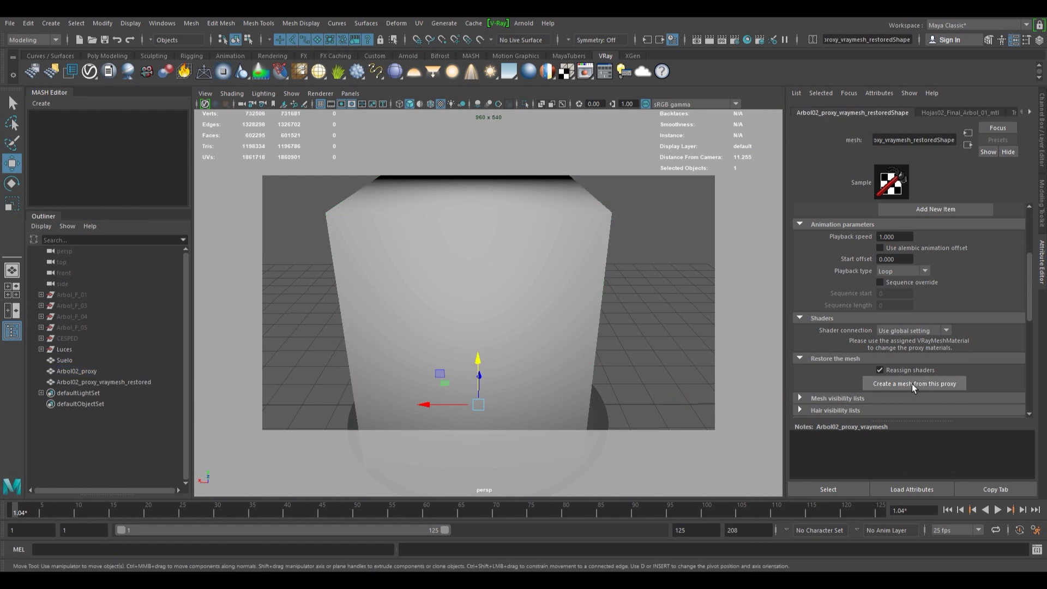
Move the bounding-box proxy aside to about -7.935 in X, select the restored tree mesh and render the scene with V-Ray
{"action": "left_click", "coordinate": [410, 369]}
{"action": "left_click_drag", "start_coordinate": [435, 404], "coordinate": [641, 388]}
{"action": "left_click", "coordinate": [506, 297]}
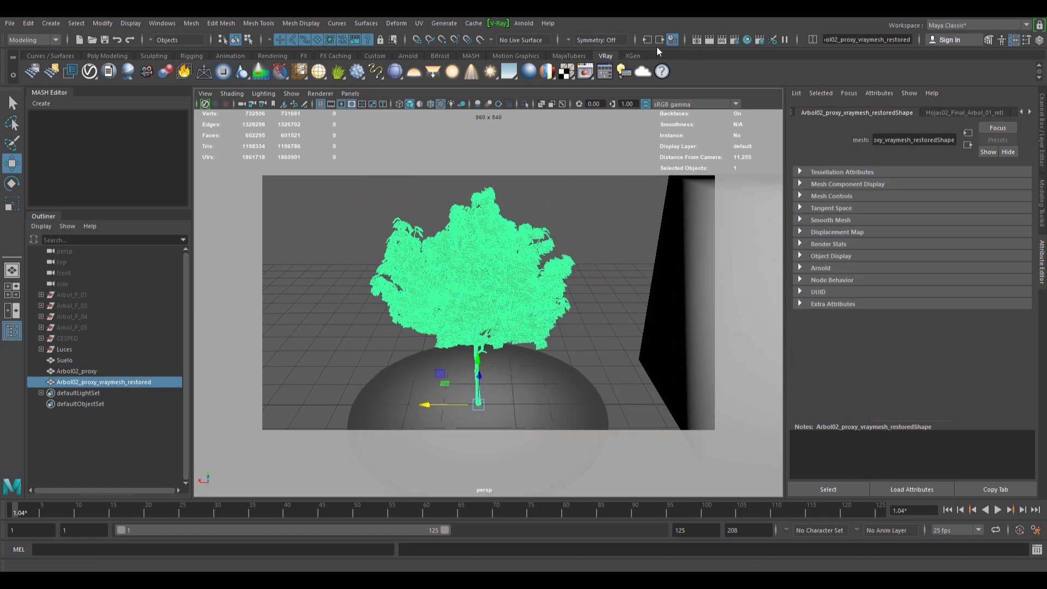
{"action": "left_click", "coordinate": [710, 41]}
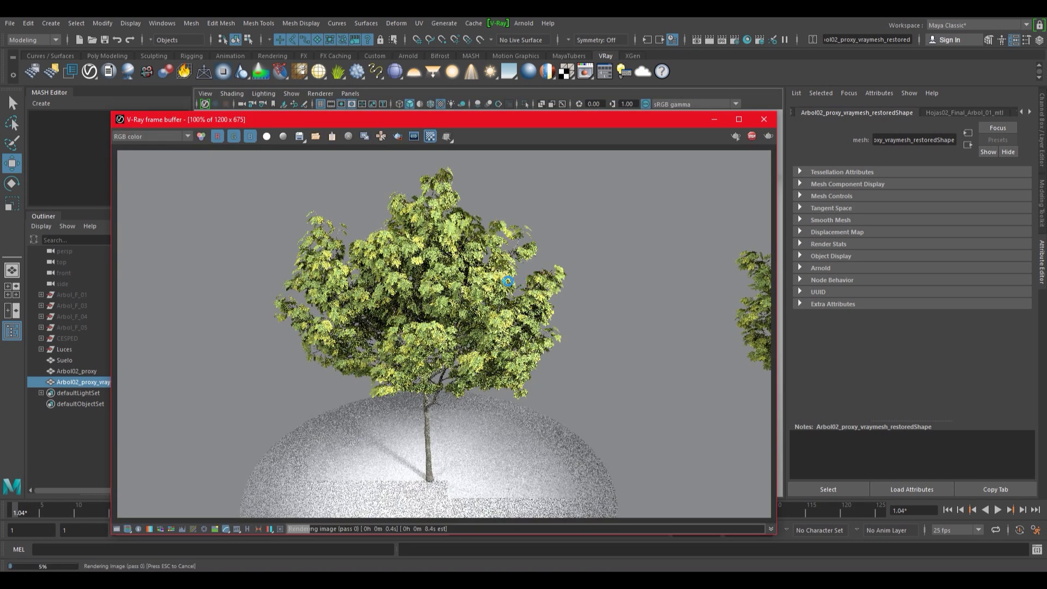
{"action": "left_click", "coordinate": [764, 119]}
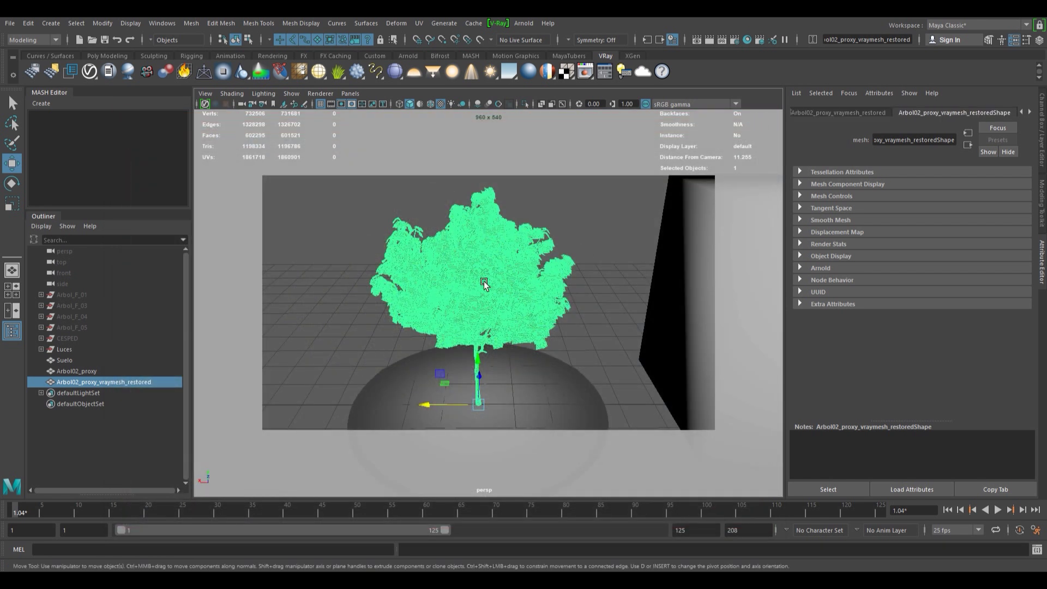
Delete the restored tree mesh and reset the proxy's Translate X to 0
{"action": "key", "text": "Delete"}
{"action": "left_click", "coordinate": [693, 279]}
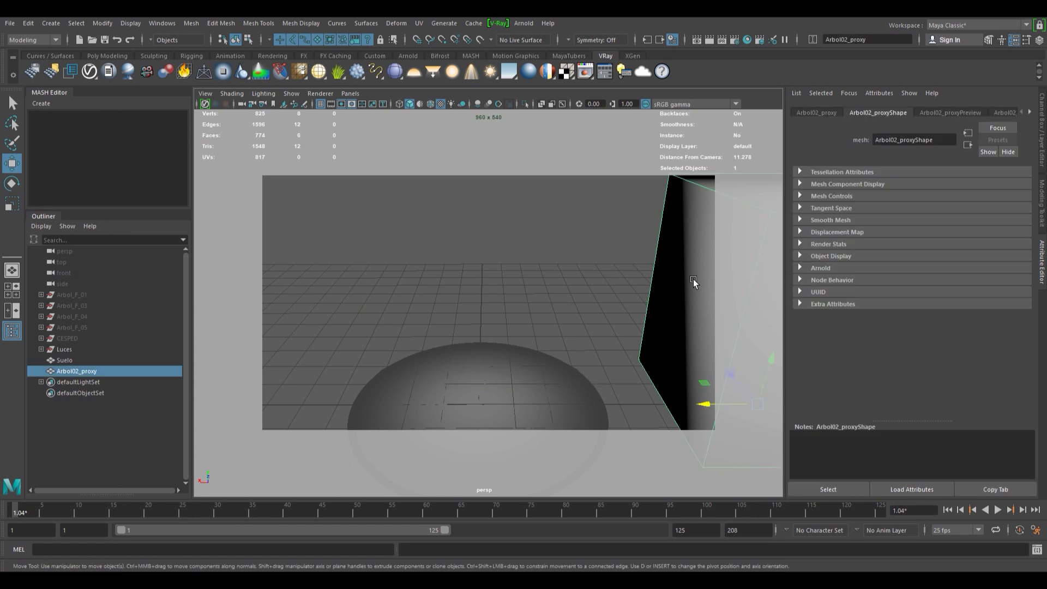
{"action": "left_click", "coordinate": [1044, 106]}
{"action": "left_click", "coordinate": [1023, 127]}
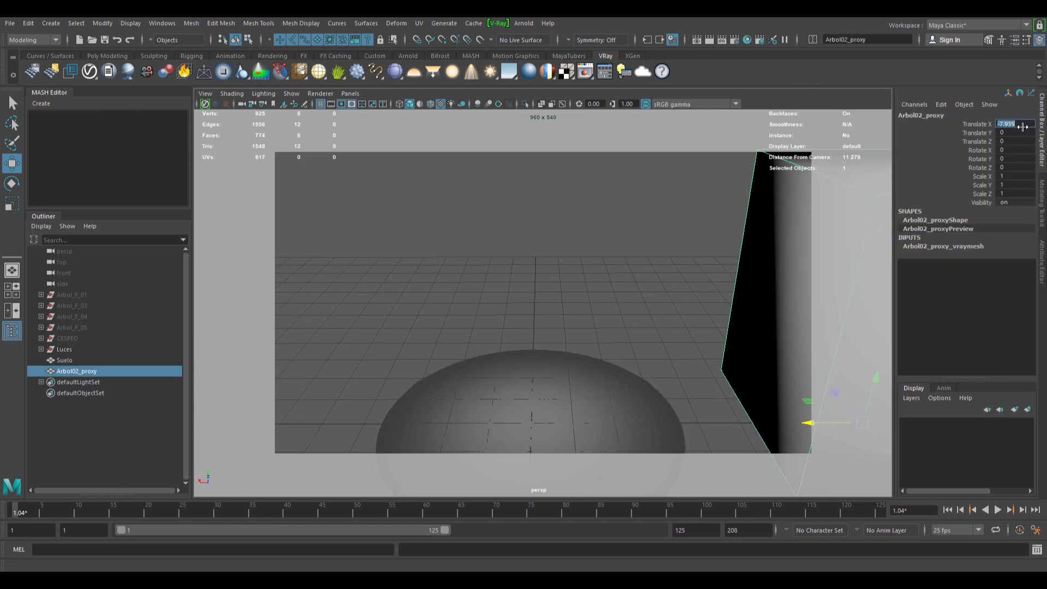
{"action": "type", "text": "0"}
{"action": "key", "text": "Return"}
{"action": "left_click", "coordinate": [728, 230]}
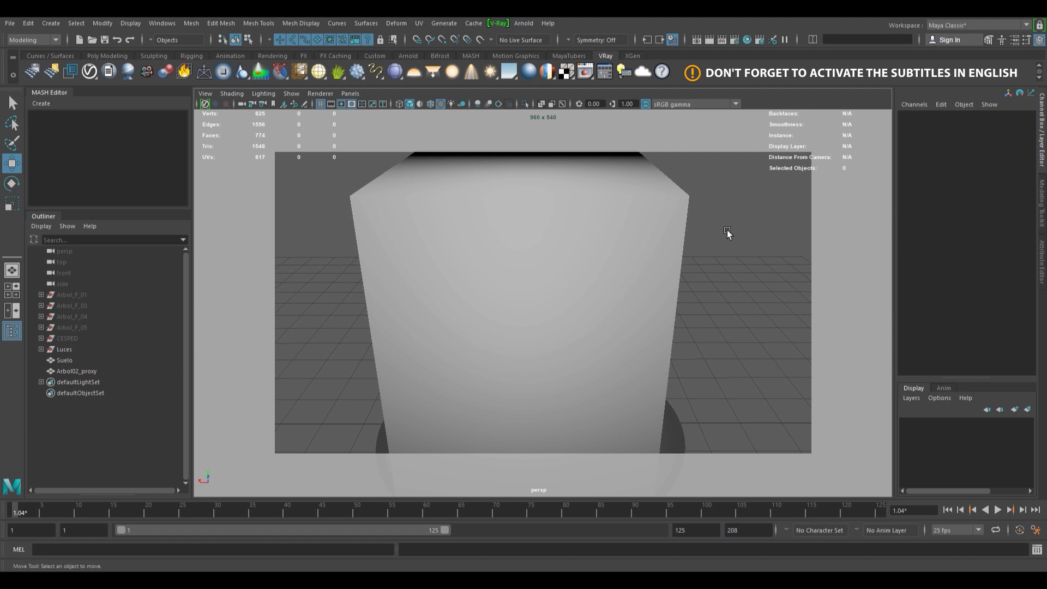
Duplicate the Arbol02 proxy with the standard Duplicate and move the copy to about -5.771 in X
{"action": "left_click", "coordinate": [670, 223]}
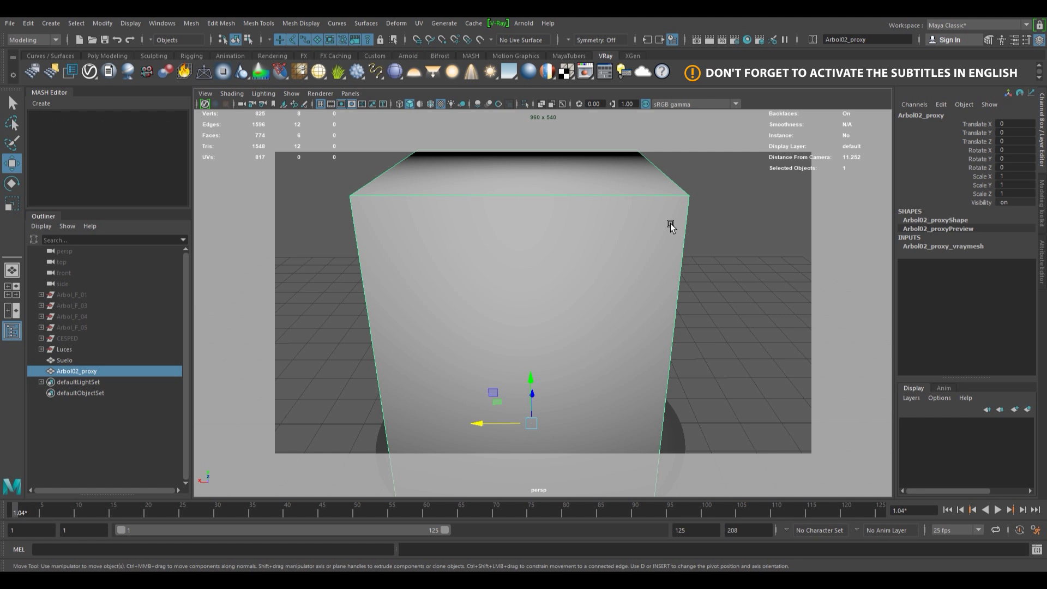
{"action": "left_click", "coordinate": [30, 23]}
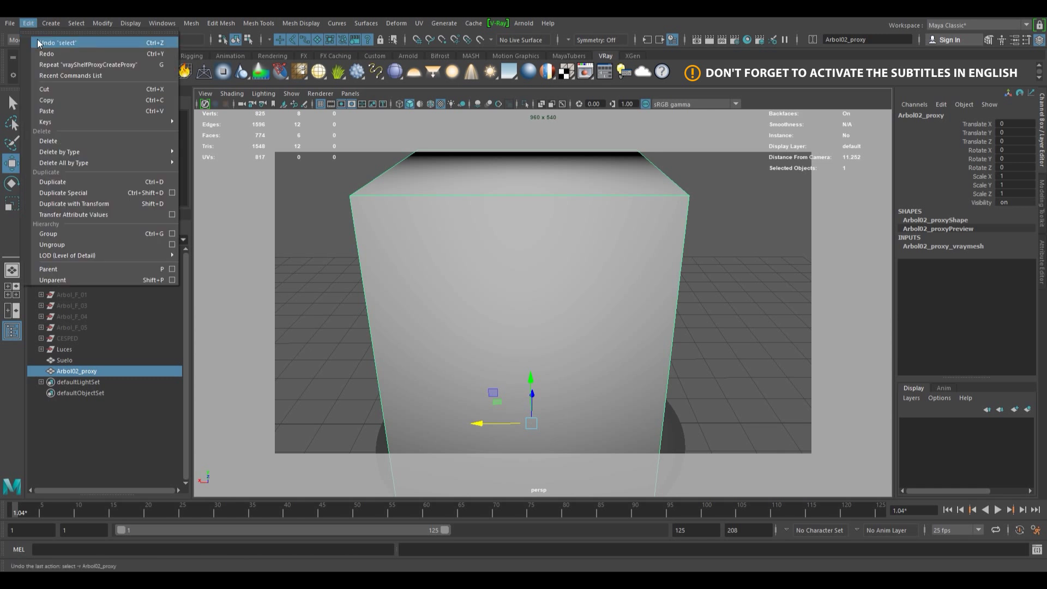
{"action": "left_click", "coordinate": [69, 181]}
{"action": "left_click_drag", "start_coordinate": [479, 423], "coordinate": [720, 423]}
{"action": "right_click_drag", "start_coordinate": [673, 362], "coordinate": [556, 364], "text": "alt"}
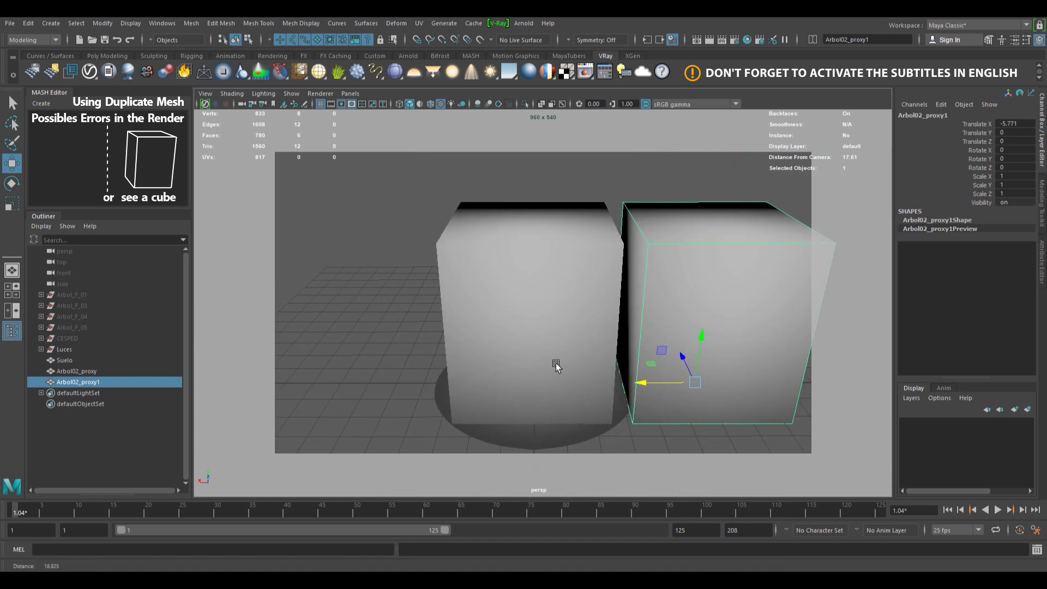
{"action": "middle_click_drag", "start_coordinate": [683, 306], "coordinate": [593, 295], "text": "alt"}
Compare the attribute nodes of the duplicated proxy with those of the original, checking the vraymesh node and the material shader list
{"action": "left_click", "coordinate": [1042, 263]}
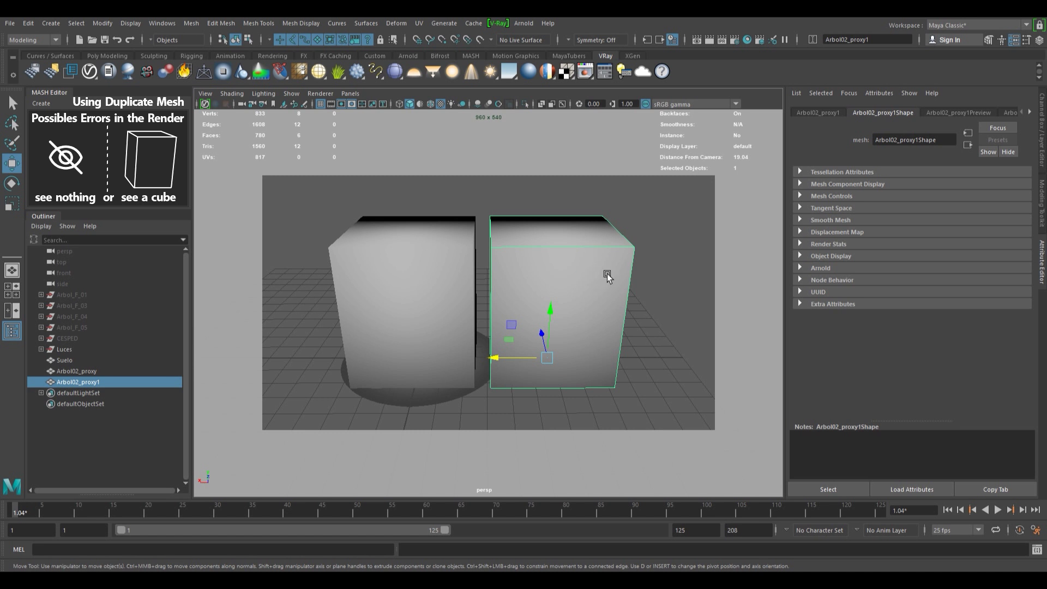
{"action": "left_click", "coordinate": [964, 113]}
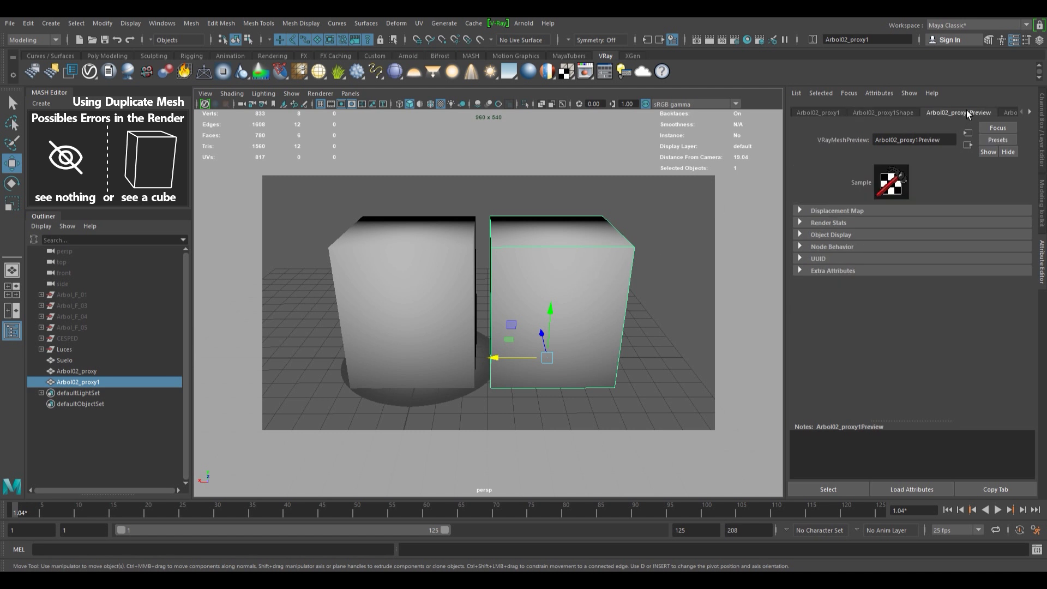
{"action": "left_click", "coordinate": [413, 260]}
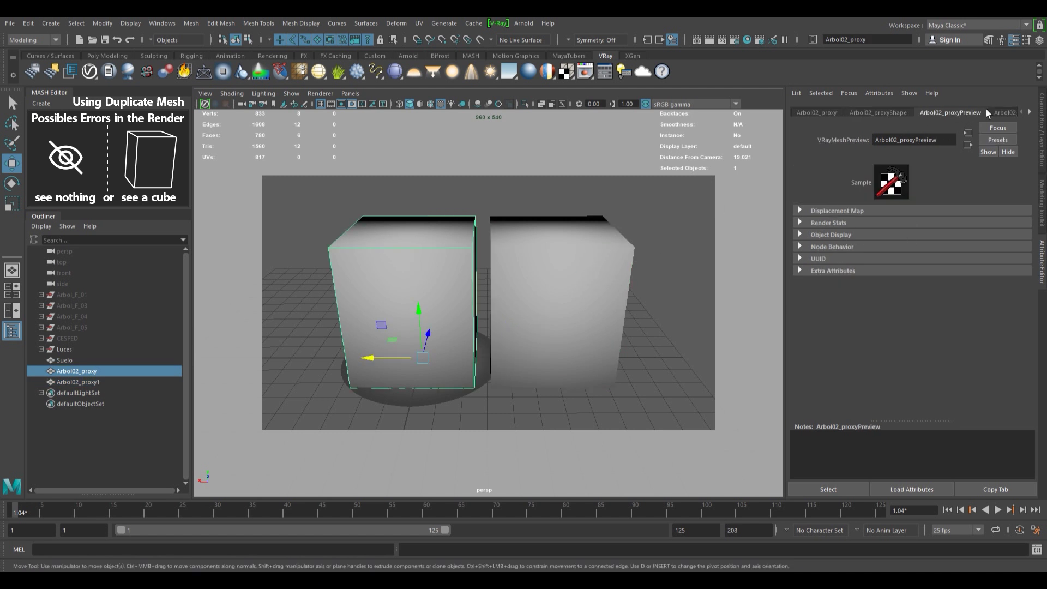
{"action": "left_click", "coordinate": [1005, 113]}
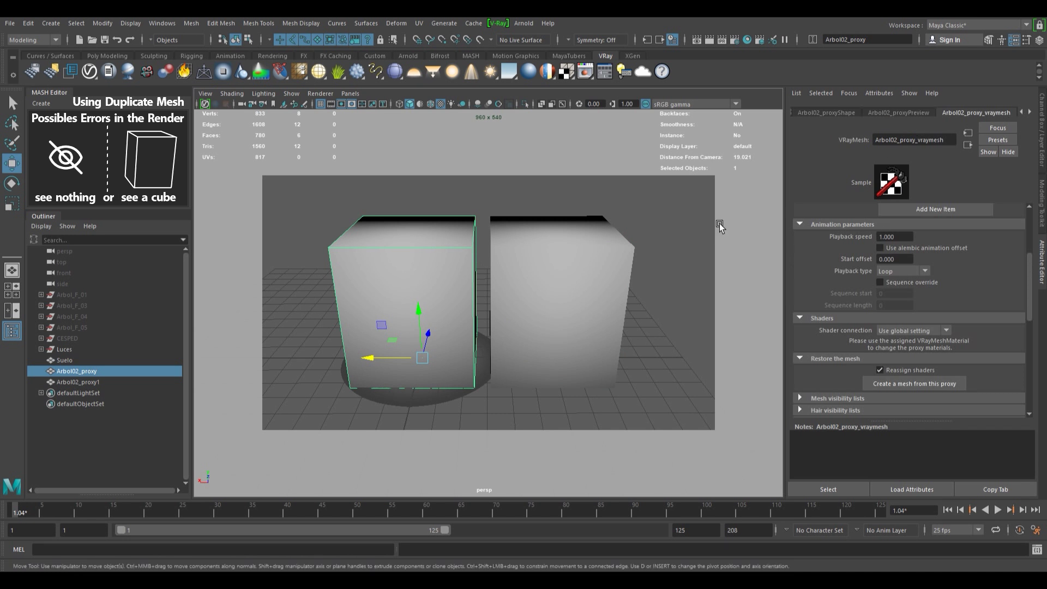
{"action": "left_click", "coordinate": [578, 283]}
{"action": "left_click", "coordinate": [1029, 112]}
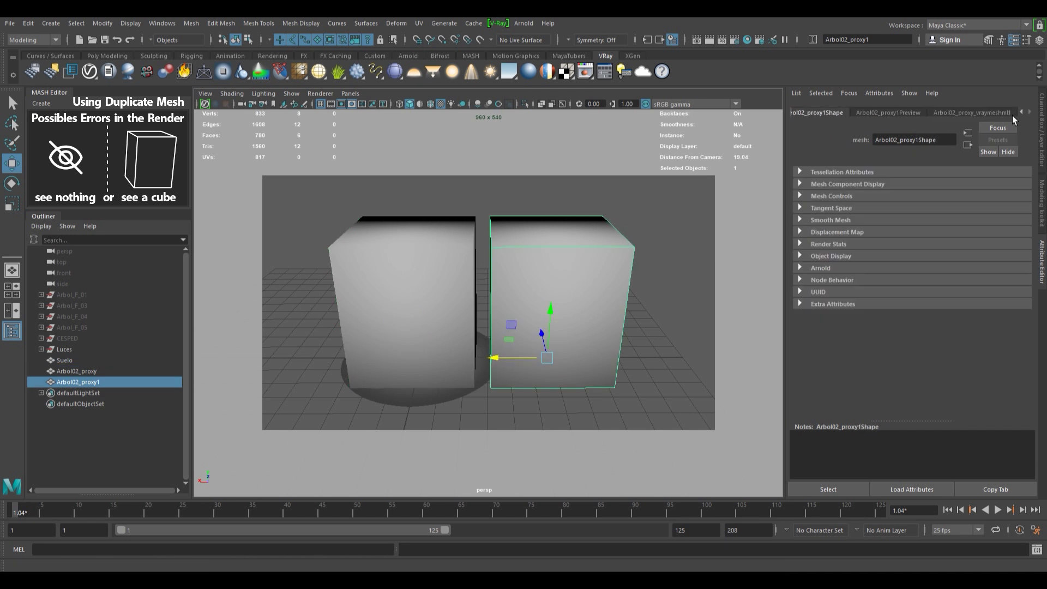
{"action": "left_click", "coordinate": [1007, 113]}
{"action": "left_click_drag", "start_coordinate": [893, 240], "coordinate": [900, 269]}
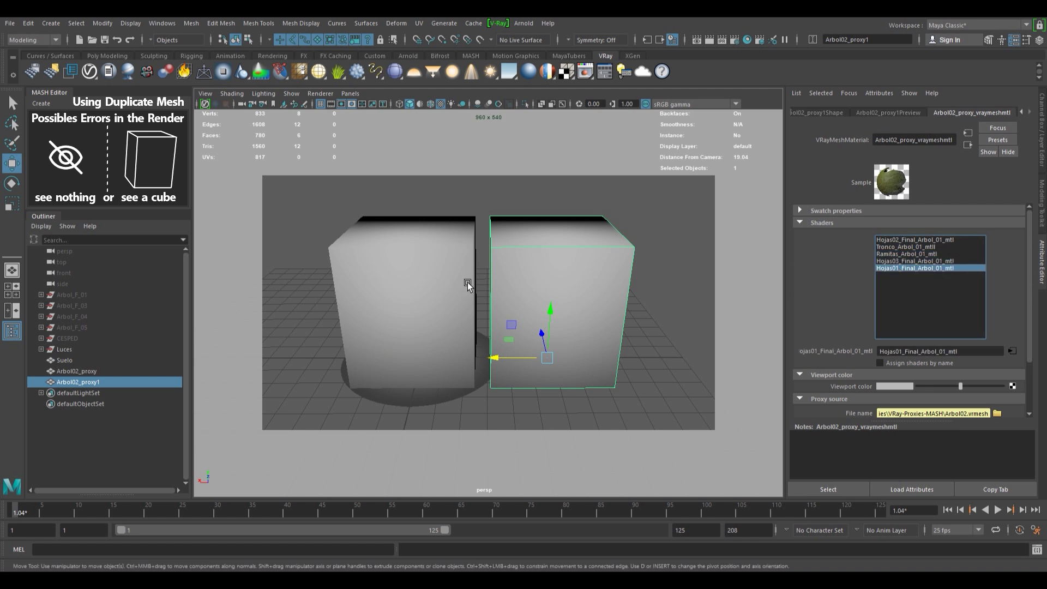
Render the scene with V-Ray to check the ordinary duplicate, and delete that copy
{"action": "left_click", "coordinate": [706, 44]}
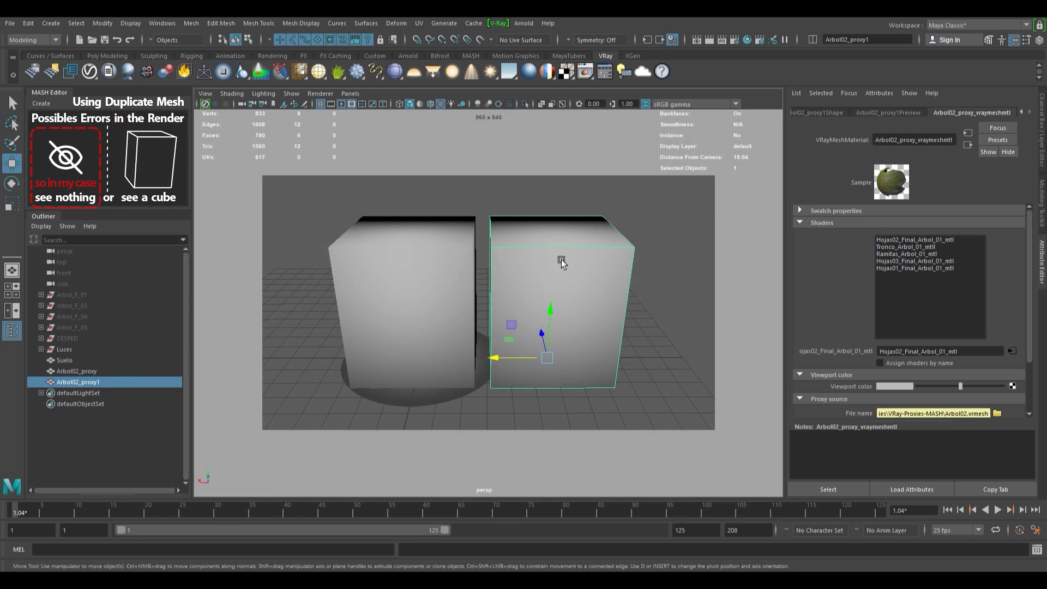
{"action": "key", "text": "Delete"}
Duplicate the Arbol02 proxy with Duplicate Special, geometry type Instance, and move the instance about 5.813 in X
{"action": "left_click", "coordinate": [452, 273]}
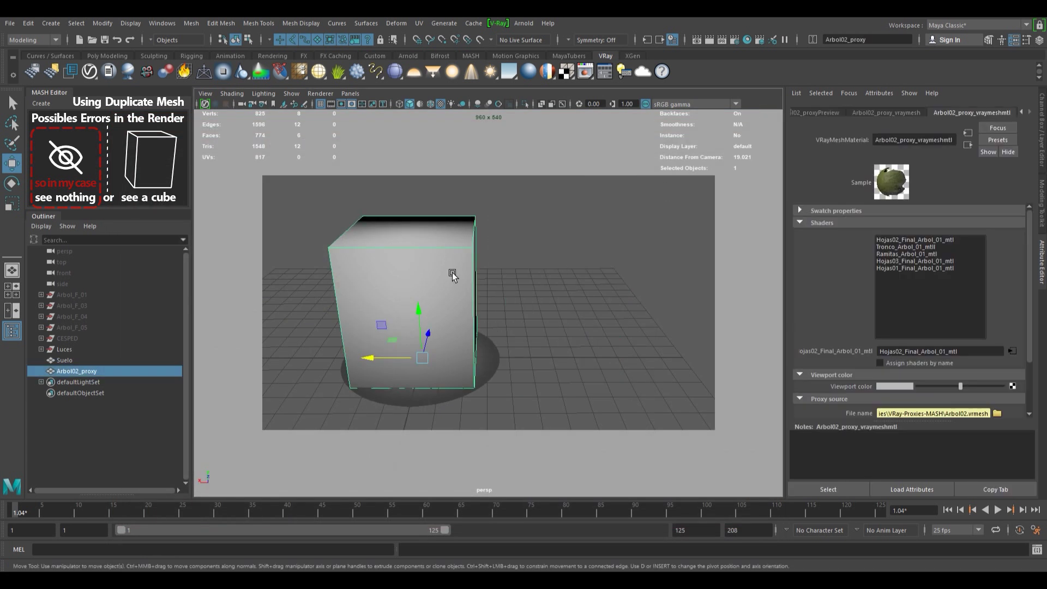
{"action": "key", "text": "f"}
{"action": "right_click_drag", "start_coordinate": [590, 277], "coordinate": [525, 289], "text": "alt"}
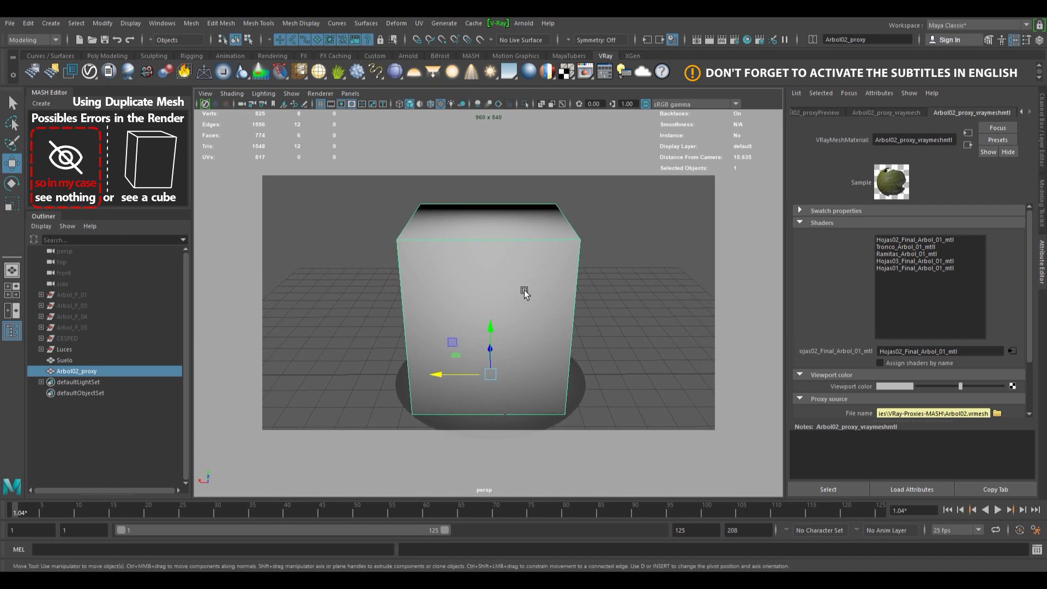
{"action": "left_click", "coordinate": [29, 23]}
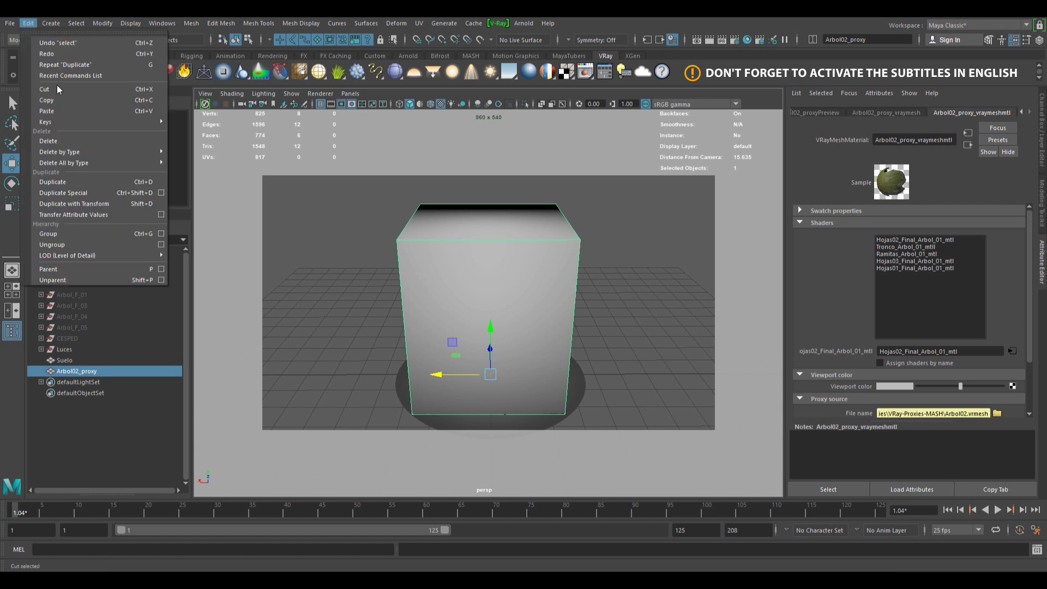
{"action": "left_click", "coordinate": [162, 193]}
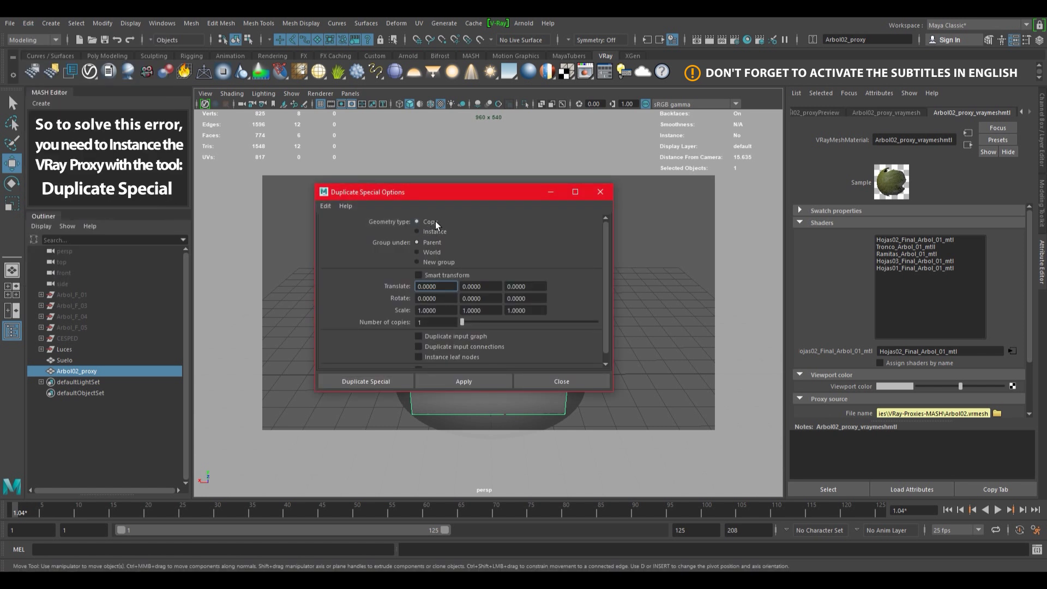
{"action": "left_click", "coordinate": [441, 233]}
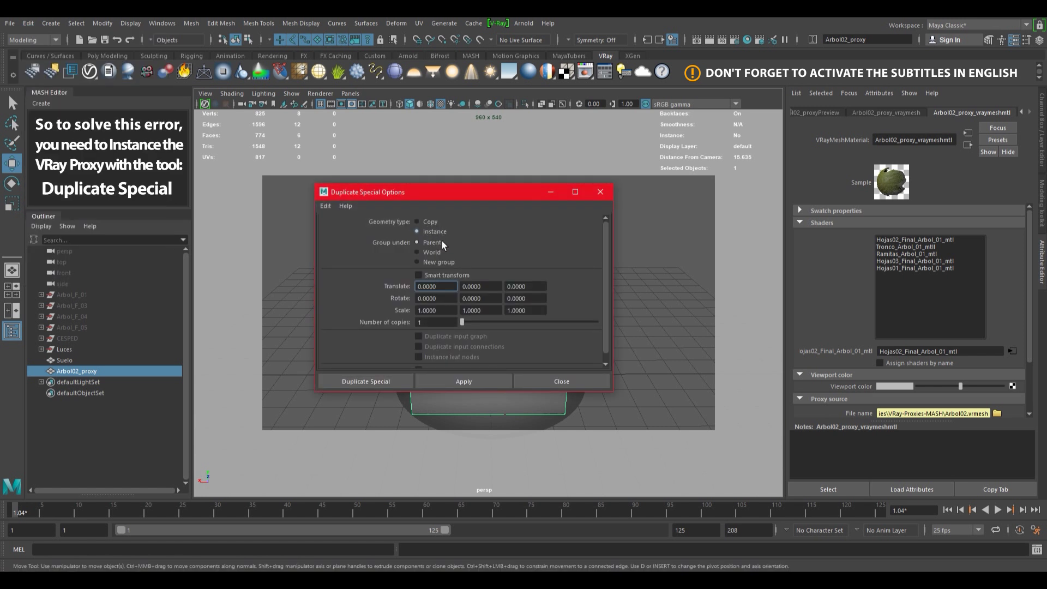
{"action": "left_click", "coordinate": [395, 381]}
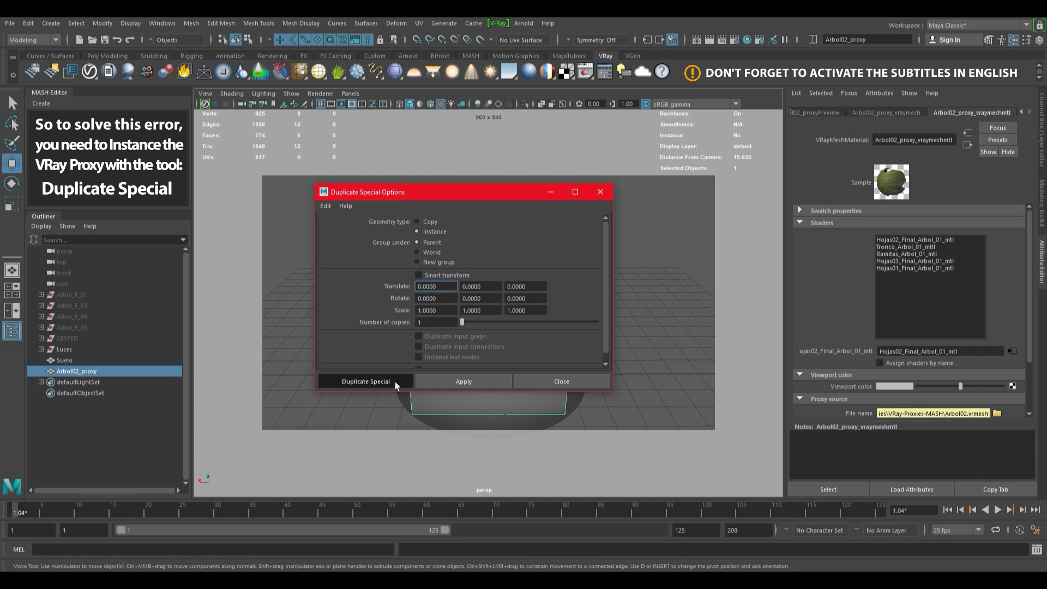
{"action": "left_click_drag", "start_coordinate": [443, 374], "coordinate": [283, 374]}
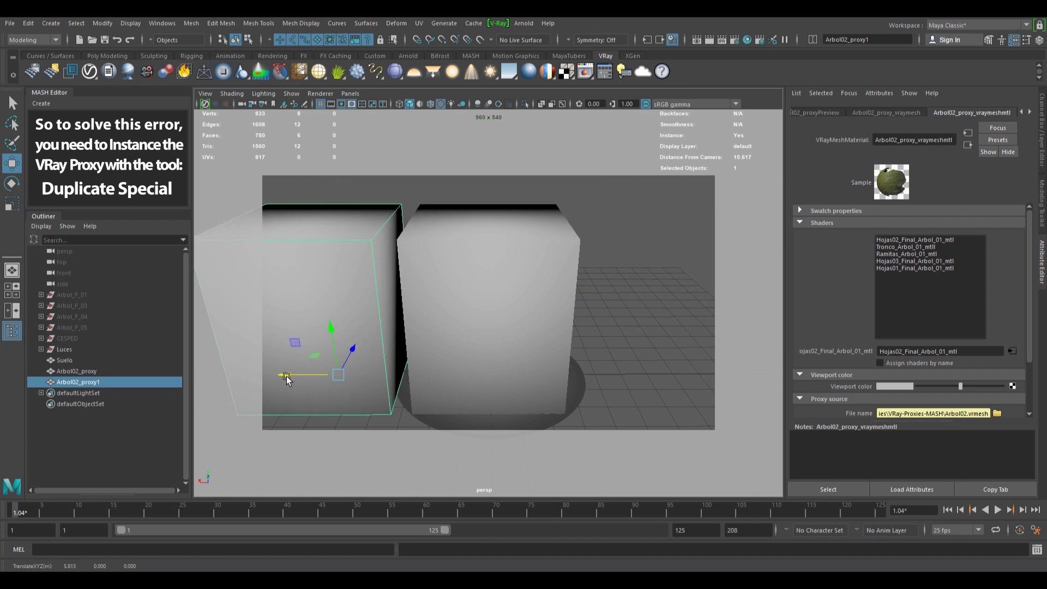
Frame the instance and the original proxy together and render both with V-Ray
{"action": "middle_click_drag", "start_coordinate": [421, 370], "coordinate": [562, 370], "text": "alt"}
{"action": "left_click_drag", "start_coordinate": [562, 368], "coordinate": [481, 360], "text": "alt"}
{"action": "left_click", "coordinate": [709, 39]}
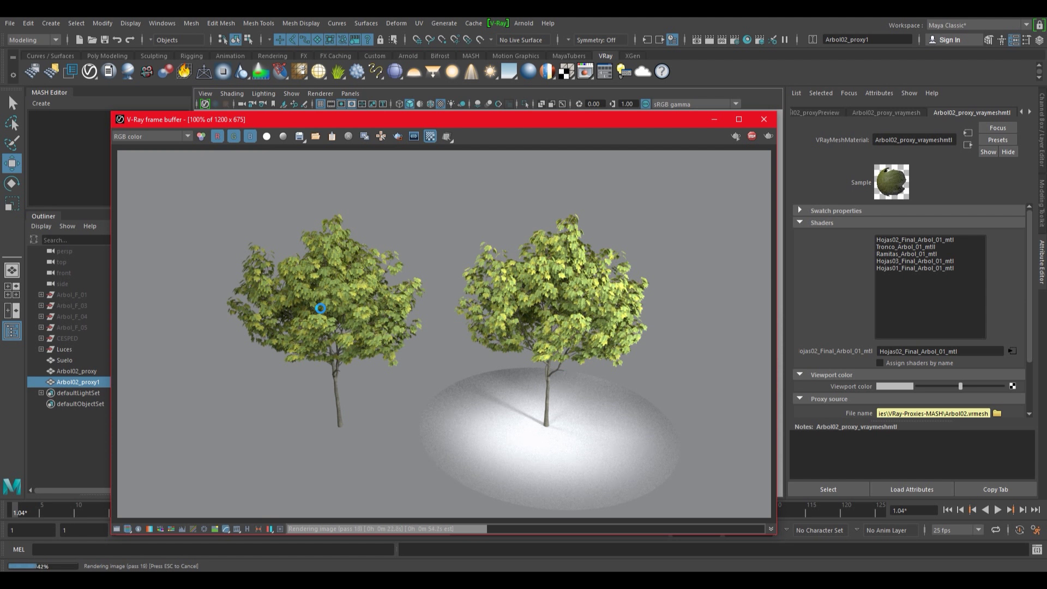
{"action": "left_click", "coordinate": [764, 119]}
Delete the instanced proxy and the original Arbol02_proxy from the scene
{"action": "key", "text": "Delete"}
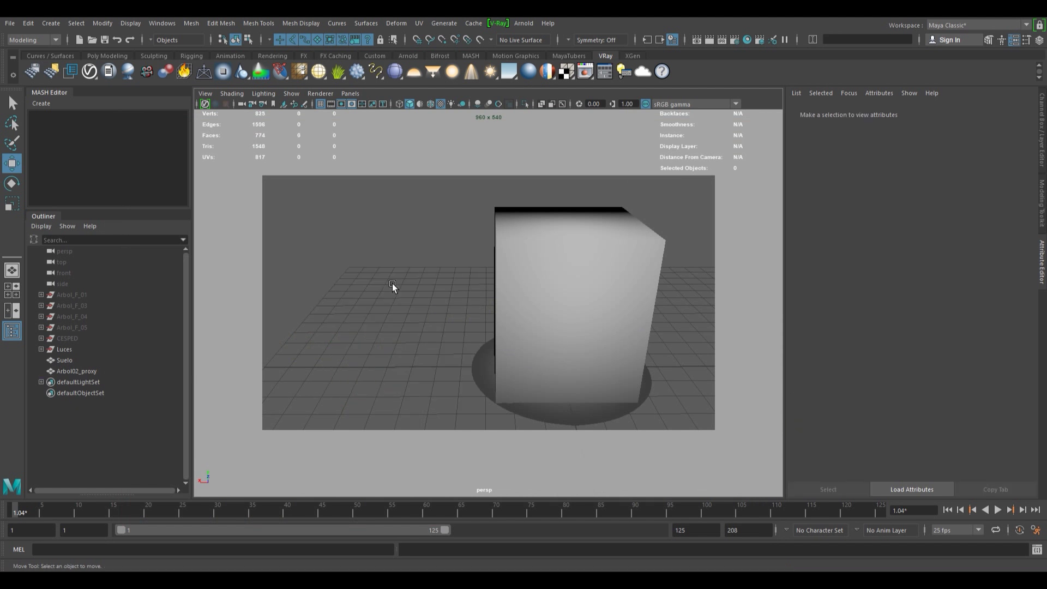
{"action": "left_click", "coordinate": [532, 284]}
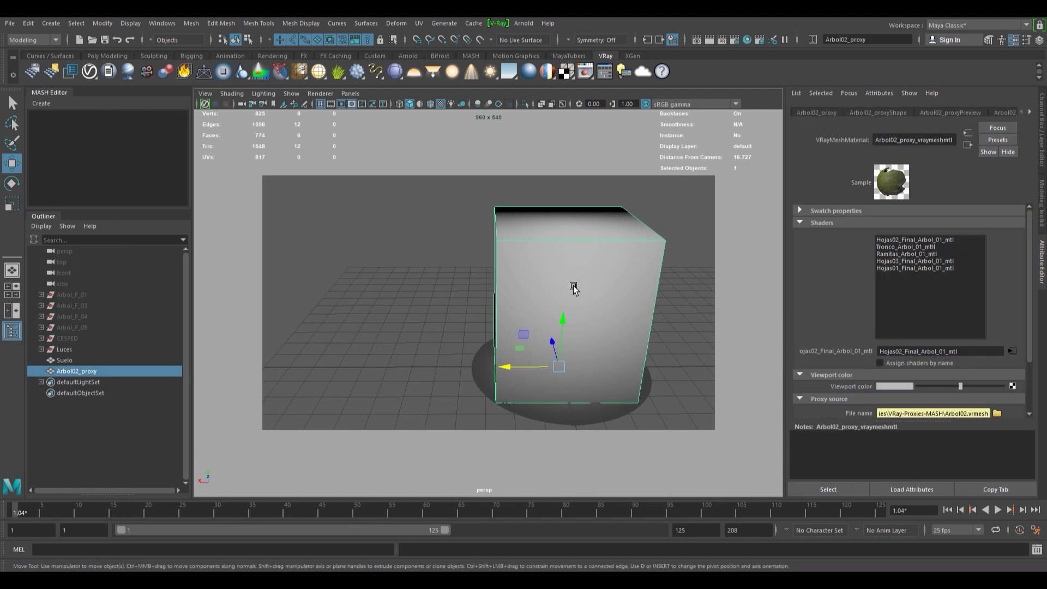
{"action": "key", "text": "Delete"}
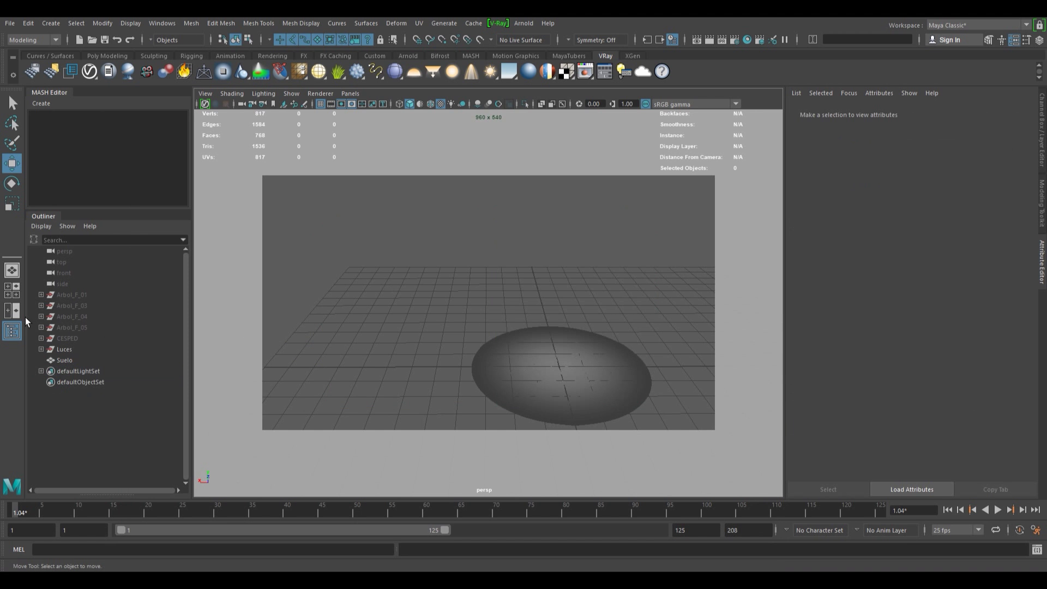
Show the hidden Arbol_F_01 tree and frame it in the viewport
{"action": "left_click", "coordinate": [68, 294]}
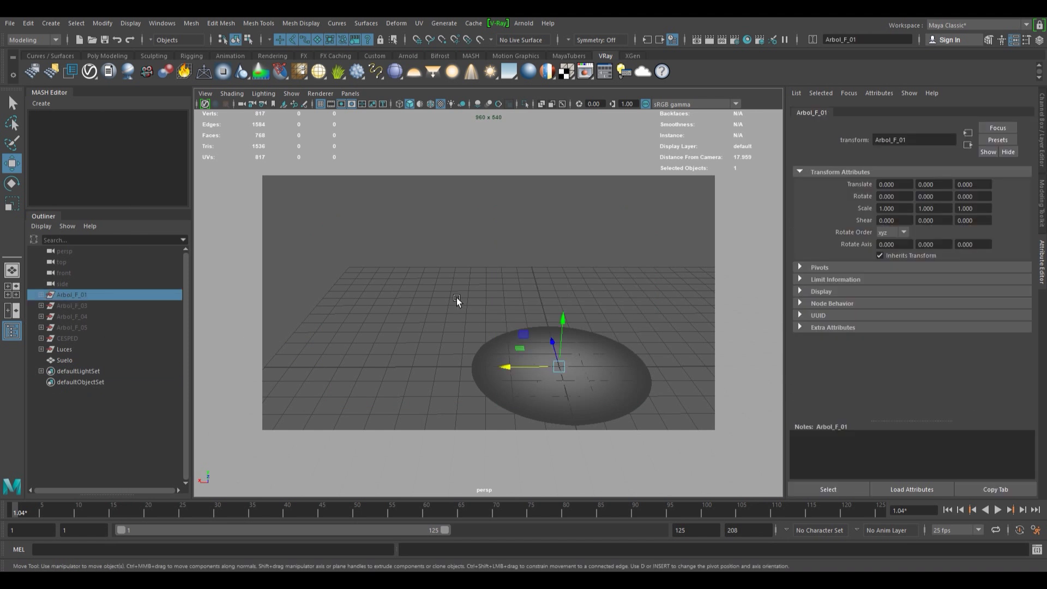
{"action": "key", "text": "h"}
{"action": "key", "text": "f"}
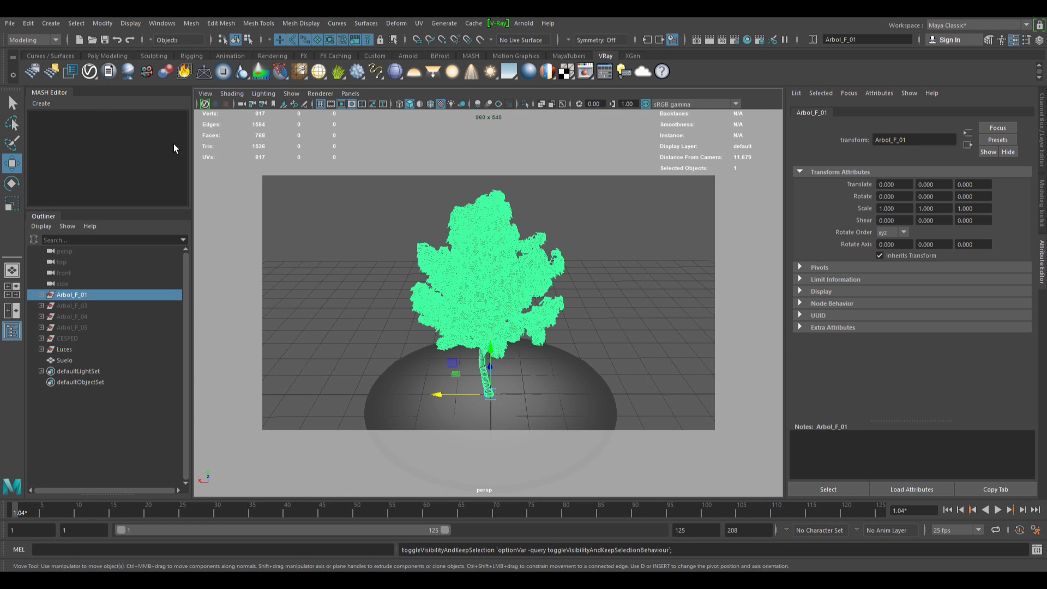
Start a V-Ray proxy export for Arbol_F_01 and set its file name to Arbol01.vrmesh
{"action": "left_click", "coordinate": [35, 73]}
{"action": "left_click_drag", "start_coordinate": [886, 116], "coordinate": [514, 131]}
{"action": "left_click", "coordinate": [468, 207]}
{"action": "double_click", "coordinate": [468, 207]}
{"action": "key", "text": "BackSpace"}
{"action": "type", "text": "Arbol01"}
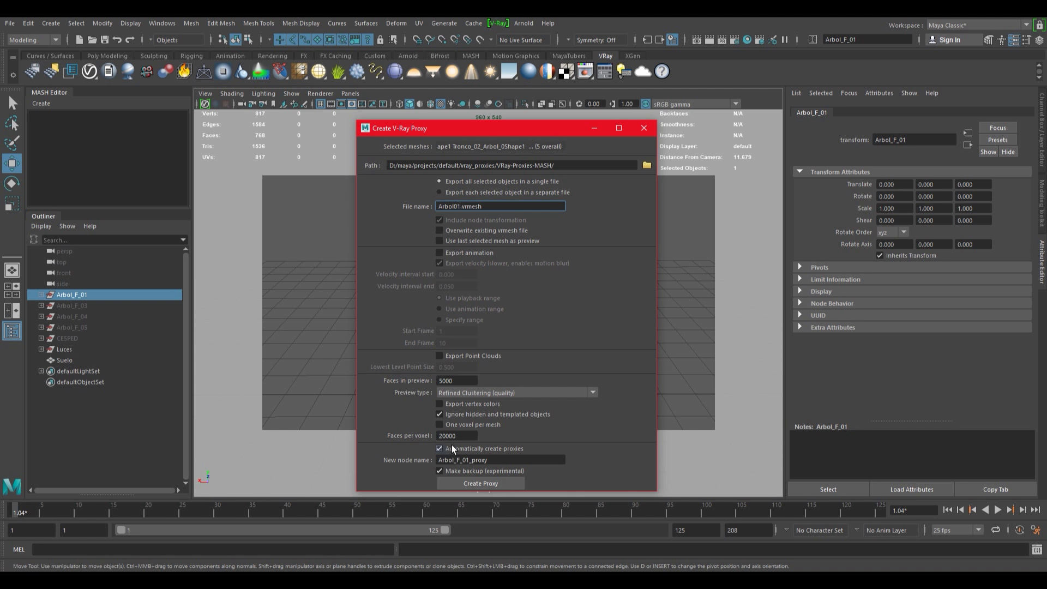
Turn off Automatically create proxies and export the tree's proxy file with 5000 faces in preview
{"action": "left_click", "coordinate": [453, 449]}
{"action": "left_click_drag", "start_coordinate": [454, 381], "coordinate": [403, 378]}
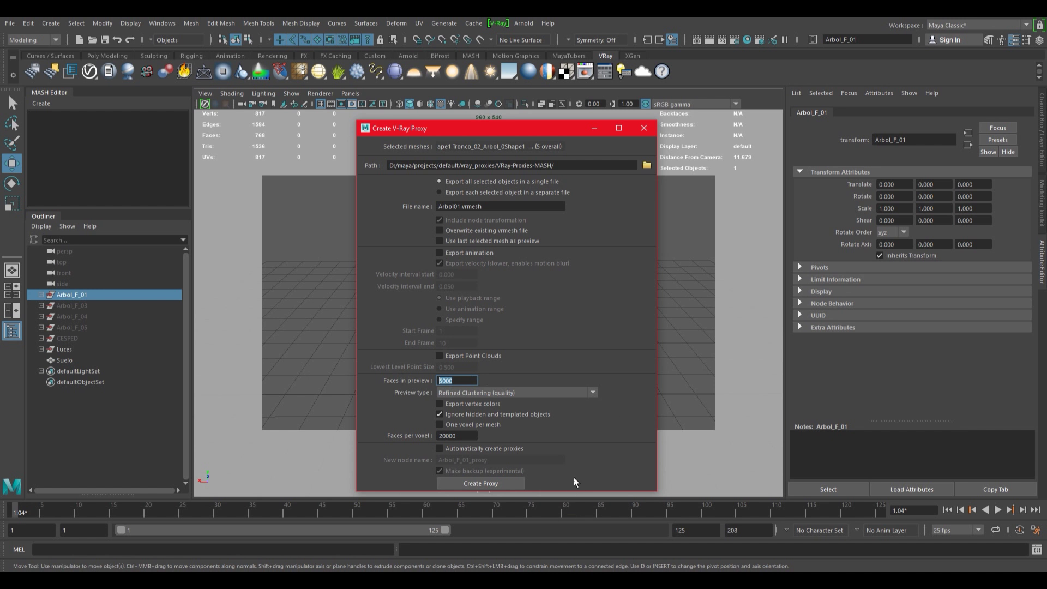
{"action": "left_click", "coordinate": [473, 486]}
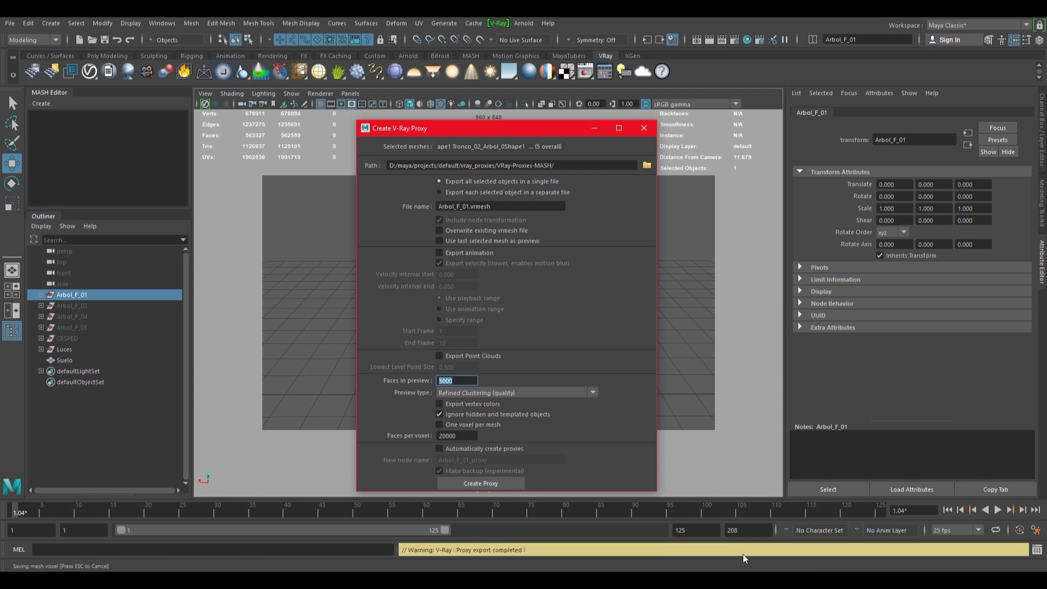
Browse the proxy export path to the VRay-Proxies-MASH folder inside vray_proxies
{"action": "left_click", "coordinate": [647, 166]}
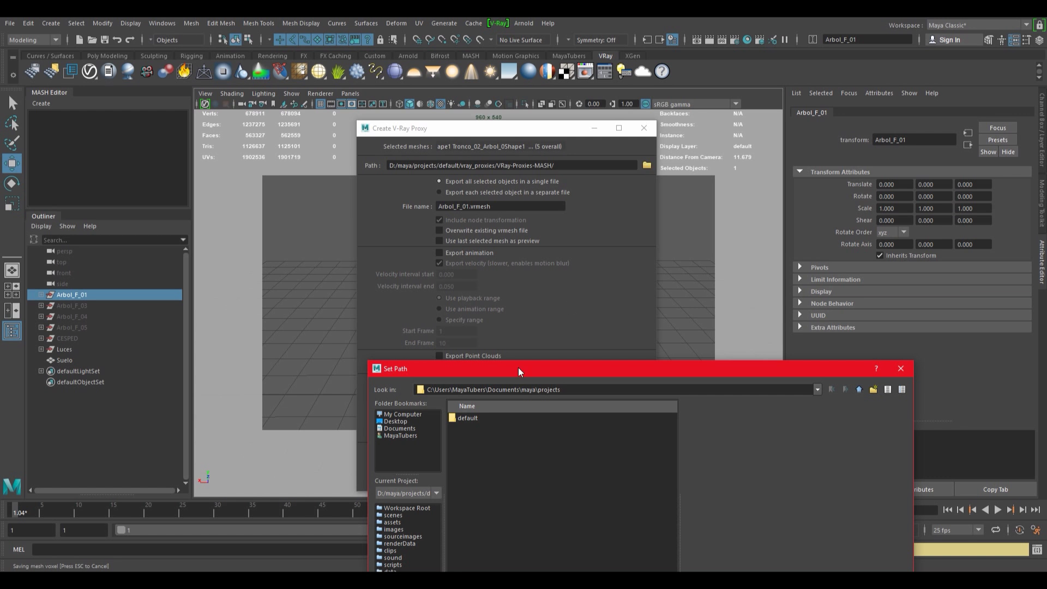
{"action": "left_click_drag", "start_coordinate": [519, 369], "coordinate": [513, 184]}
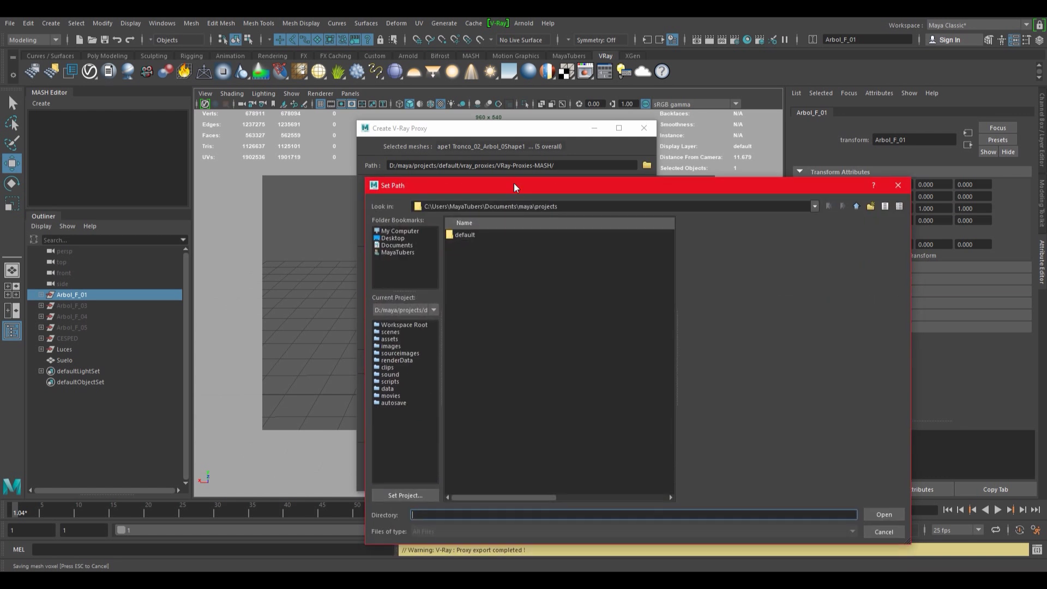
{"action": "left_click", "coordinate": [404, 325]}
{"action": "scroll", "coordinate": [490, 382], "scroll_direction": "down", "scroll_amount": 6}
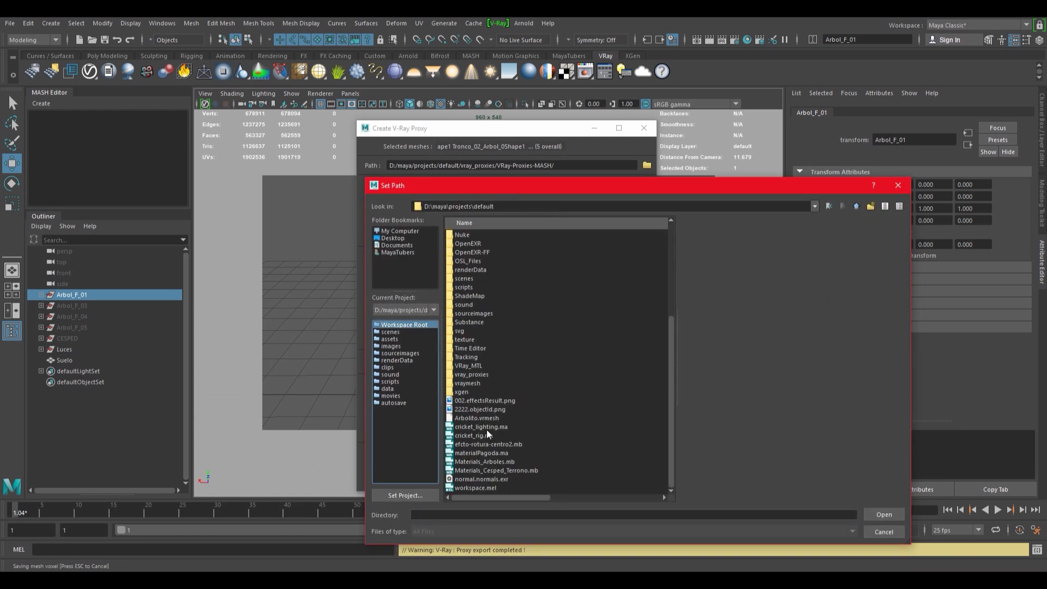
{"action": "double_click", "coordinate": [471, 374]}
{"action": "double_click", "coordinate": [488, 238]}
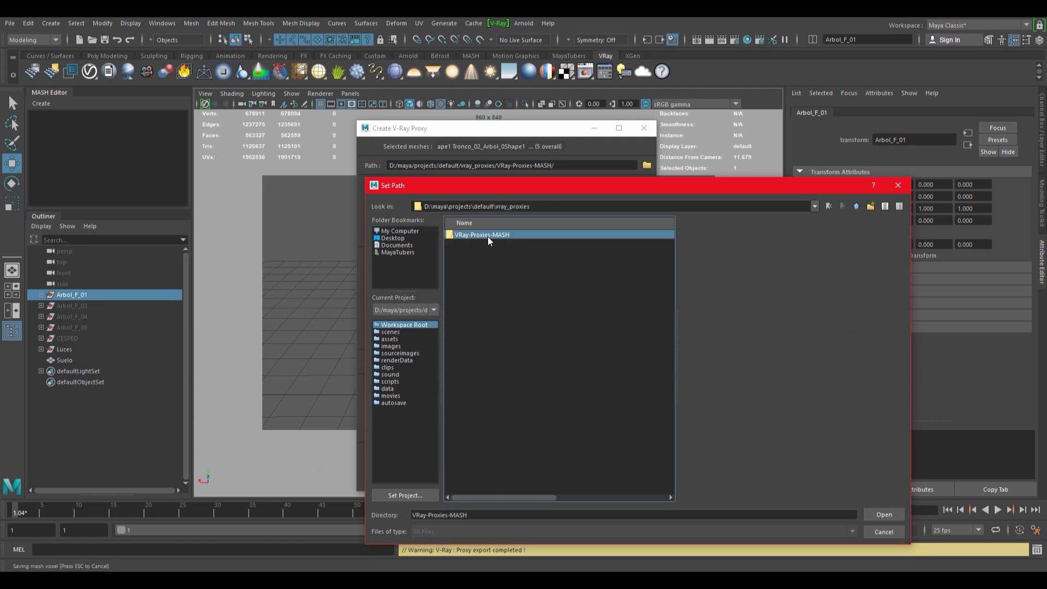
Examine the exported tree and grass vrmesh files in the folder, leaving the export path as it is
{"action": "left_click", "coordinate": [485, 286]}
{"action": "left_click", "coordinate": [488, 295]}
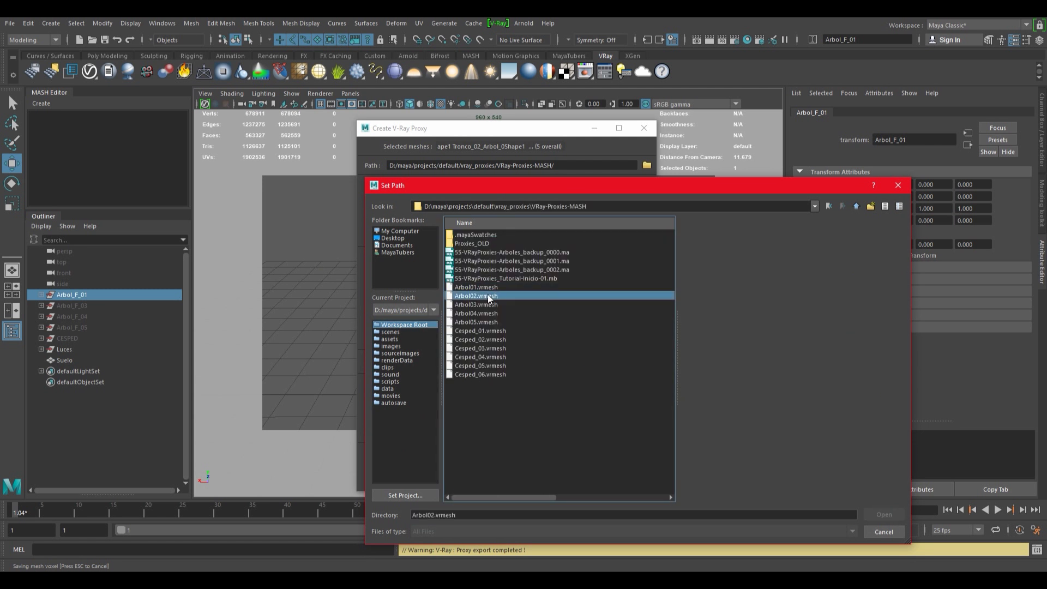
{"action": "left_click", "coordinate": [490, 305]}
{"action": "left_click", "coordinate": [492, 313]}
{"action": "left_click", "coordinate": [494, 322]}
{"action": "left_click", "coordinate": [495, 330]}
{"action": "left_click", "coordinate": [482, 287]}
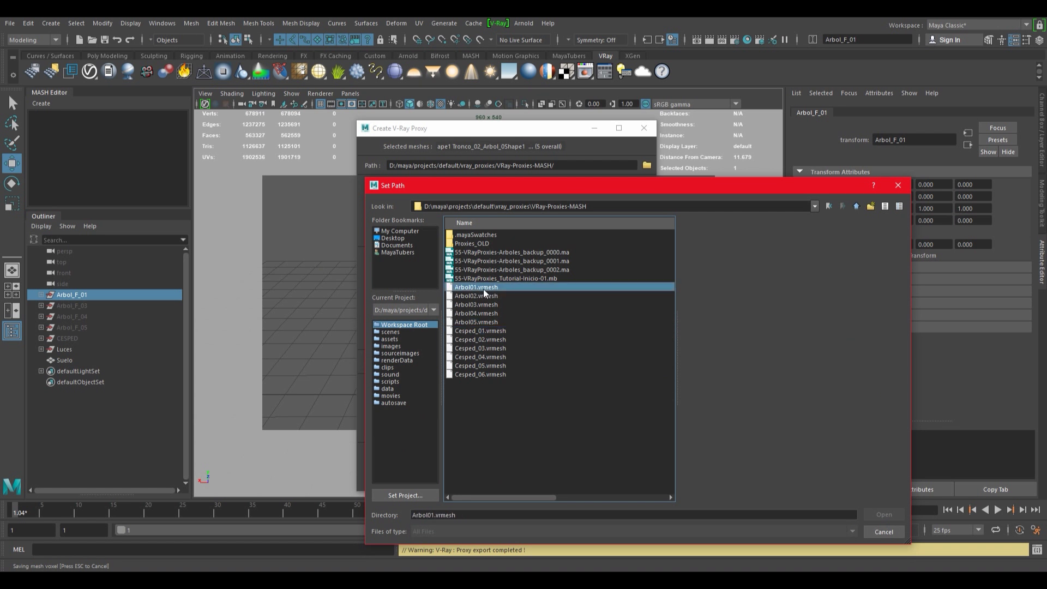
{"action": "left_click", "coordinate": [496, 295]}
{"action": "left_click", "coordinate": [495, 288]}
{"action": "left_click", "coordinate": [493, 296]}
{"action": "left_click", "coordinate": [492, 287]}
{"action": "left_click", "coordinate": [884, 532]}
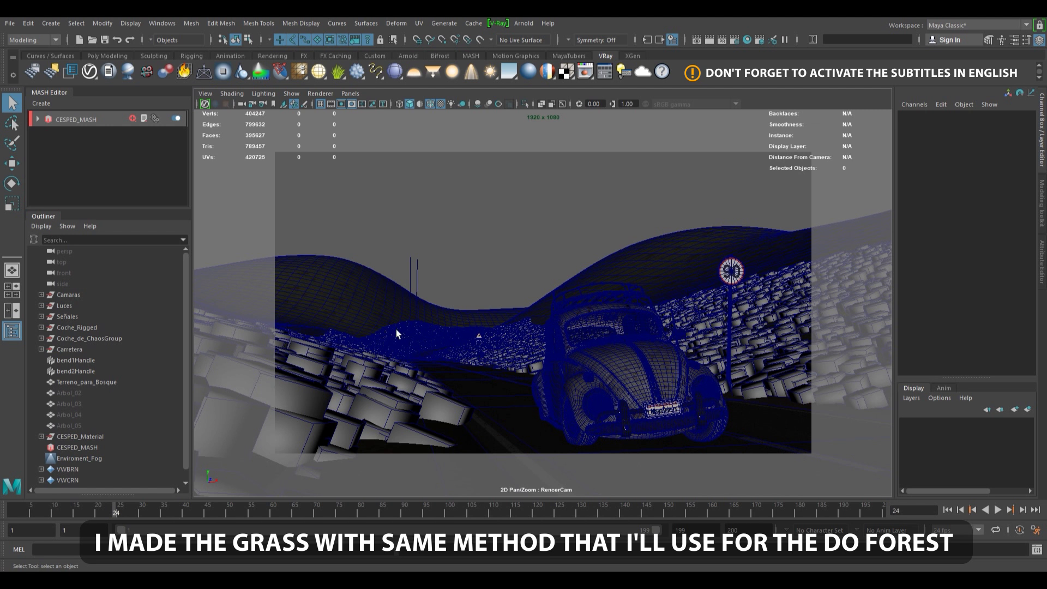
Disable the CESPED_MASH grass network in the car and road scene
{"action": "double_click", "coordinate": [100, 120]}
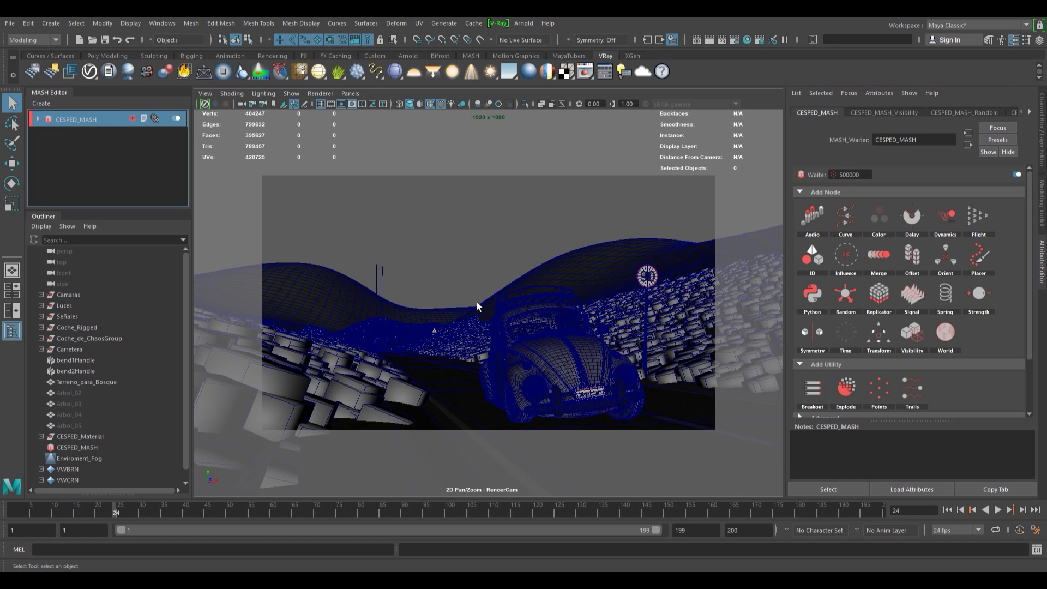
{"action": "left_click", "coordinate": [176, 118]}
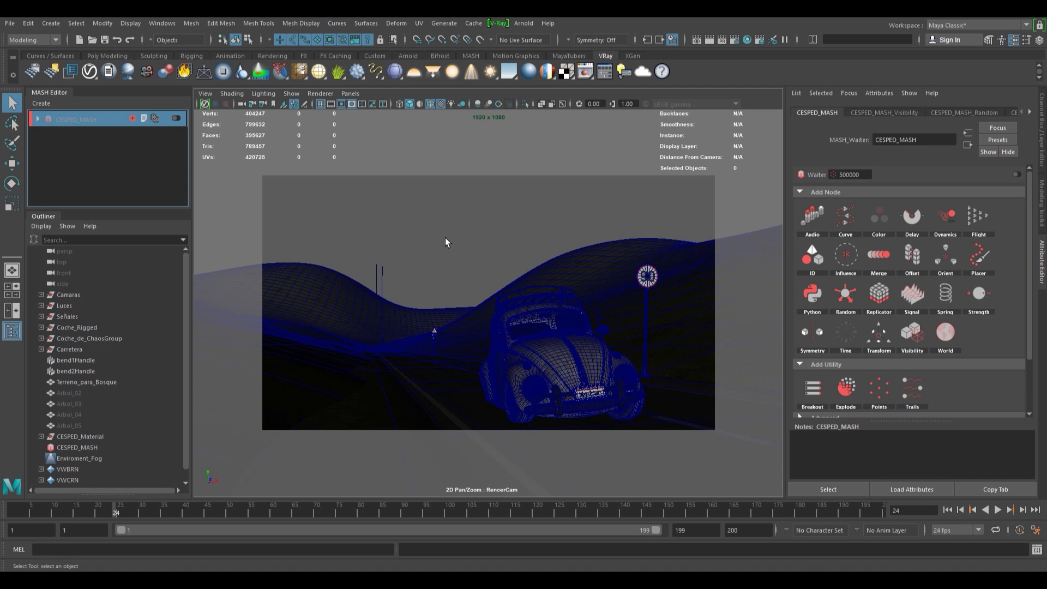
Show the hidden Arbol_02 tree proxy in the scene
{"action": "left_click", "coordinate": [76, 393]}
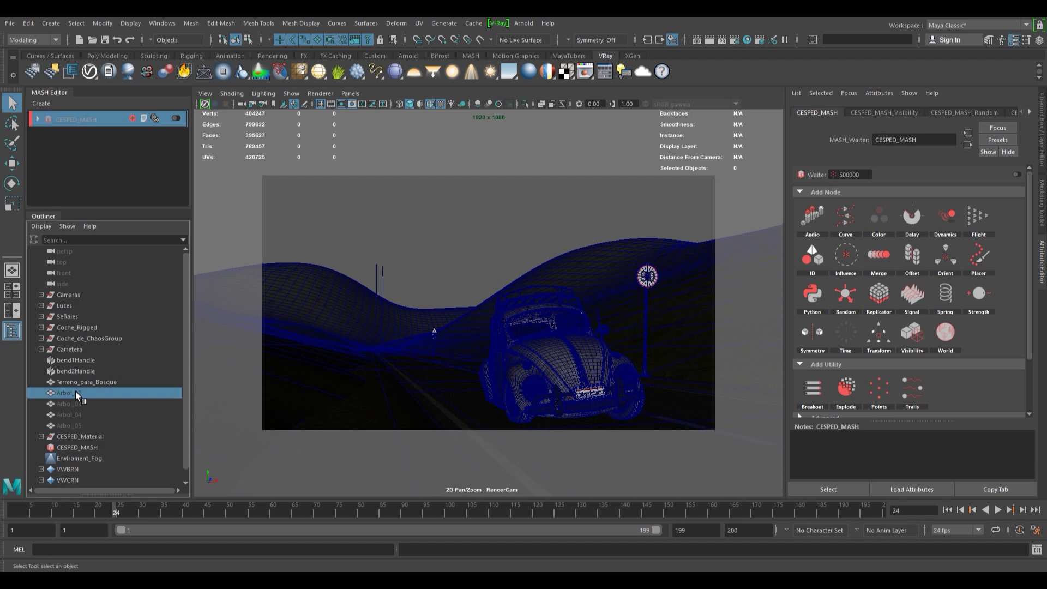
{"action": "left_click", "coordinate": [82, 416]}
{"action": "left_click", "coordinate": [78, 428]}
{"action": "left_click", "coordinate": [75, 416]}
{"action": "left_click", "coordinate": [77, 404]}
{"action": "left_click", "coordinate": [76, 394]}
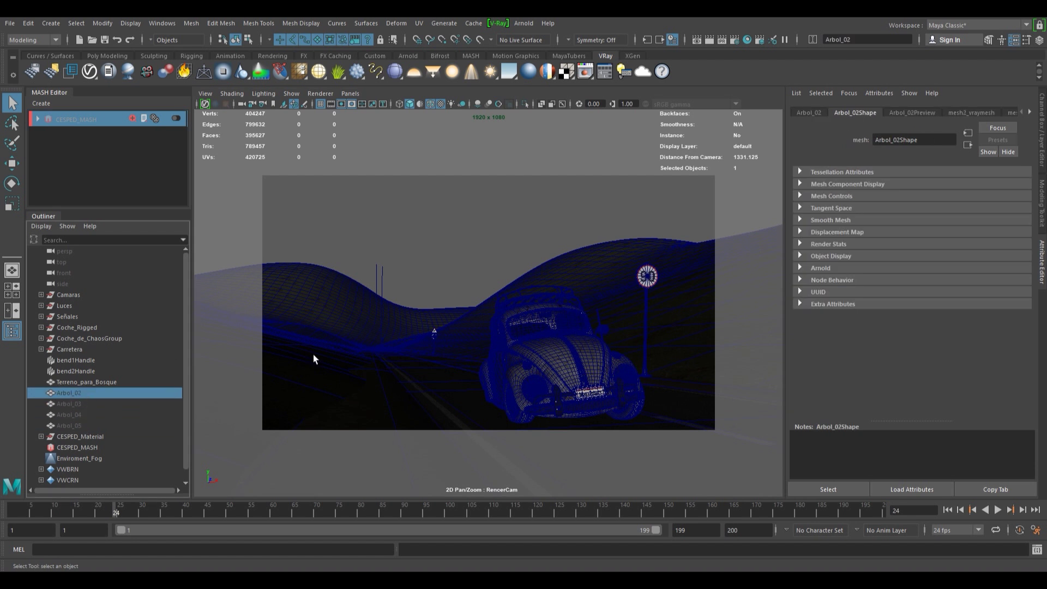
{"action": "key", "text": "h"}
Render the camera view with Arbol_02 and look over the Enviroment_Fog attributes
{"action": "left_click", "coordinate": [708, 39]}
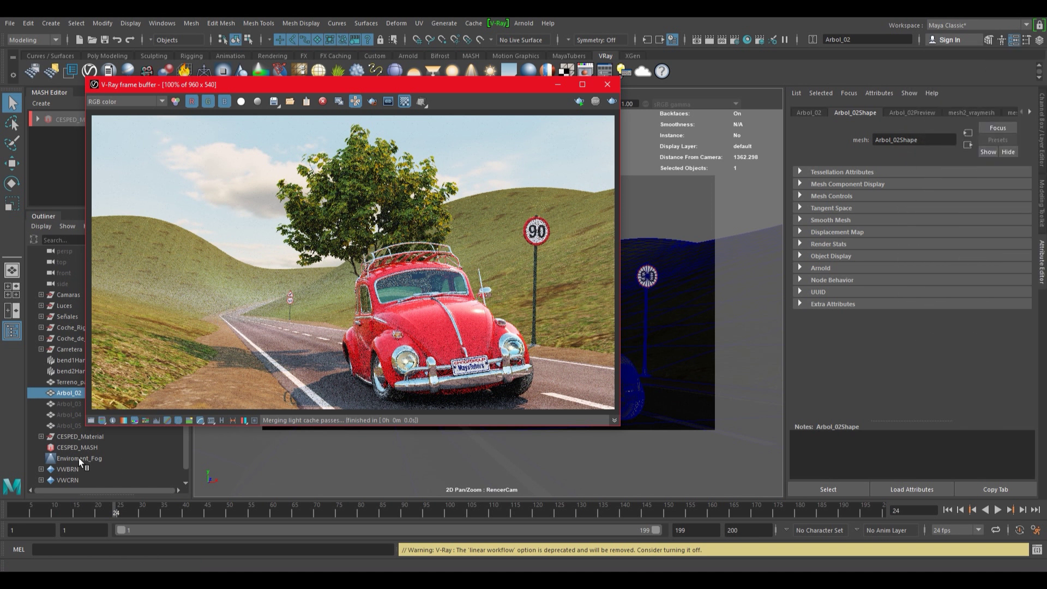
{"action": "left_click", "coordinate": [80, 459]}
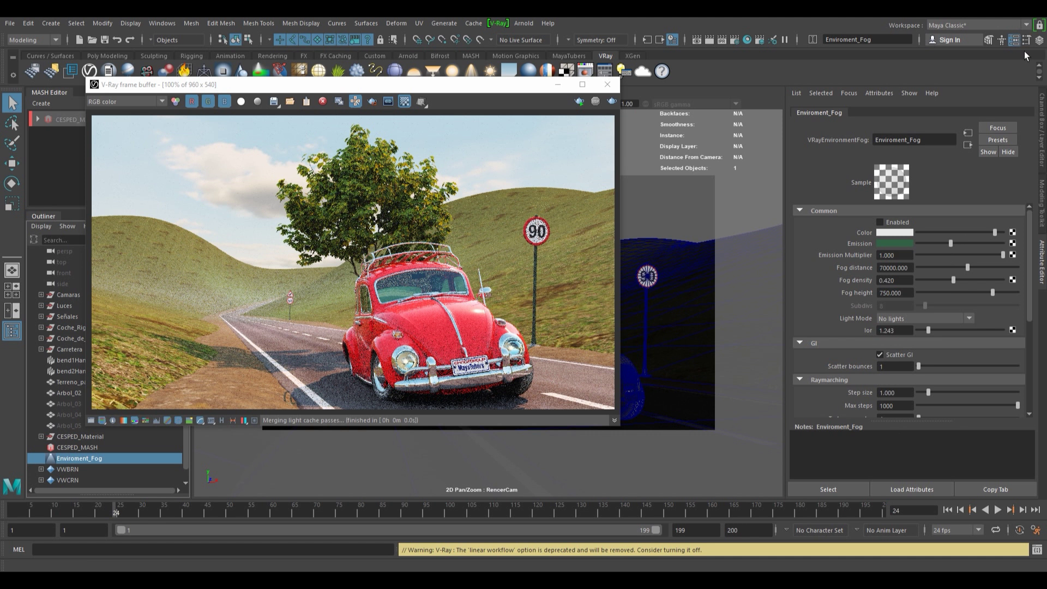
{"action": "left_click", "coordinate": [607, 84]}
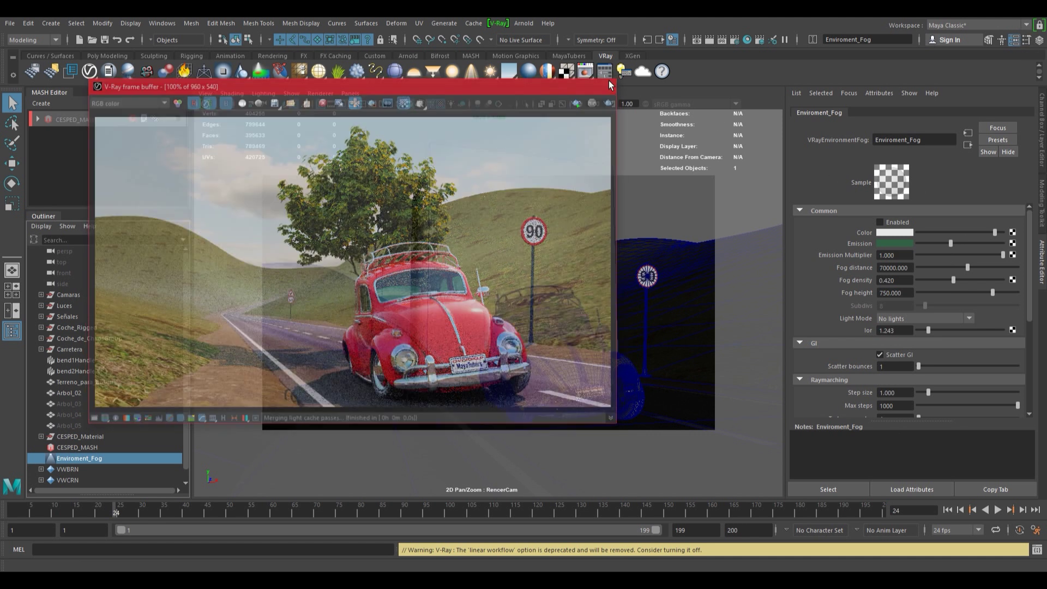
Hide the Arbol_02 tree proxy
{"action": "left_click", "coordinate": [74, 394]}
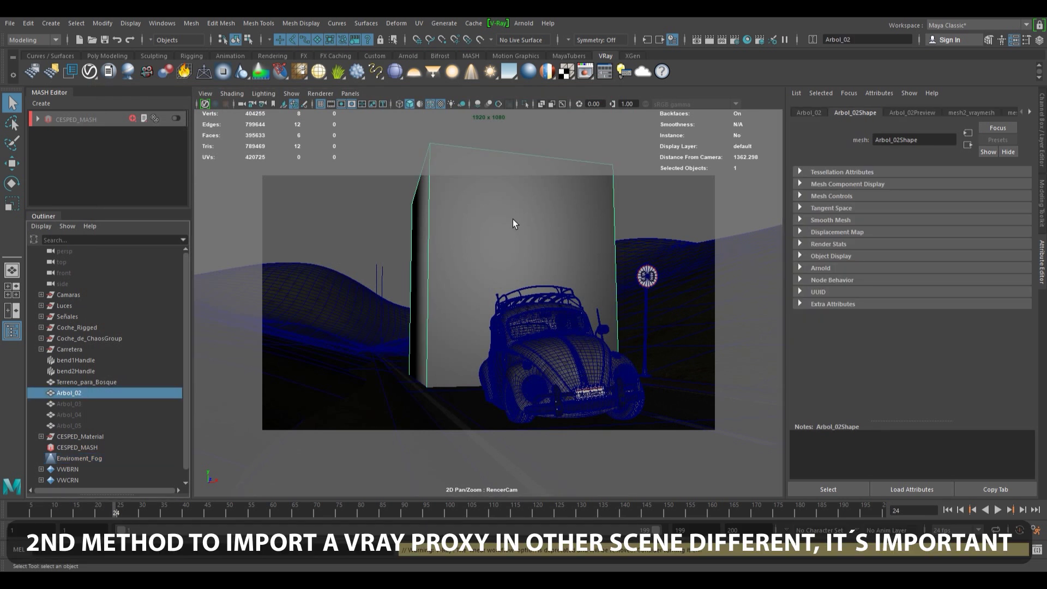
{"action": "key", "text": "ctrl+h"}
Import Arbol01.vrmesh from the VRay-Proxies-MASH folder as a single-file V-Ray proxy with the node name mesh
{"action": "left_click", "coordinate": [51, 71]}
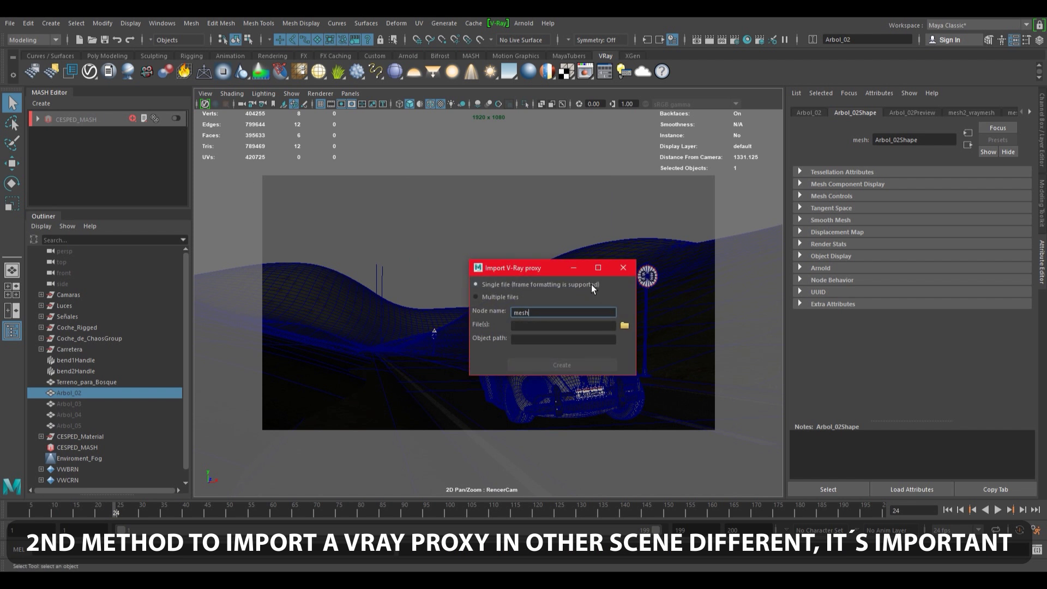
{"action": "left_click", "coordinate": [500, 297]}
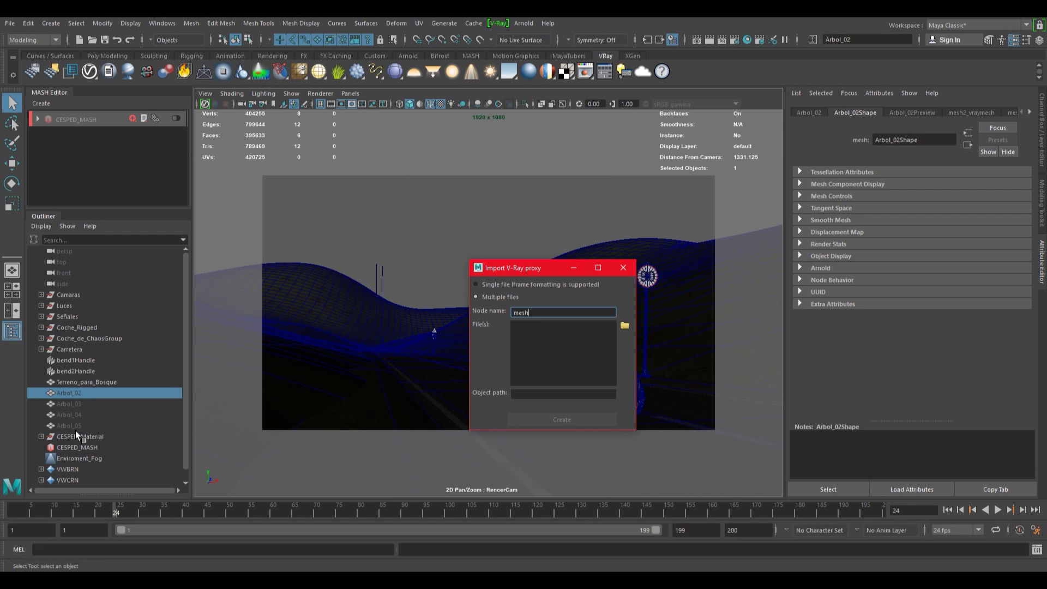
{"action": "left_click", "coordinate": [502, 284]}
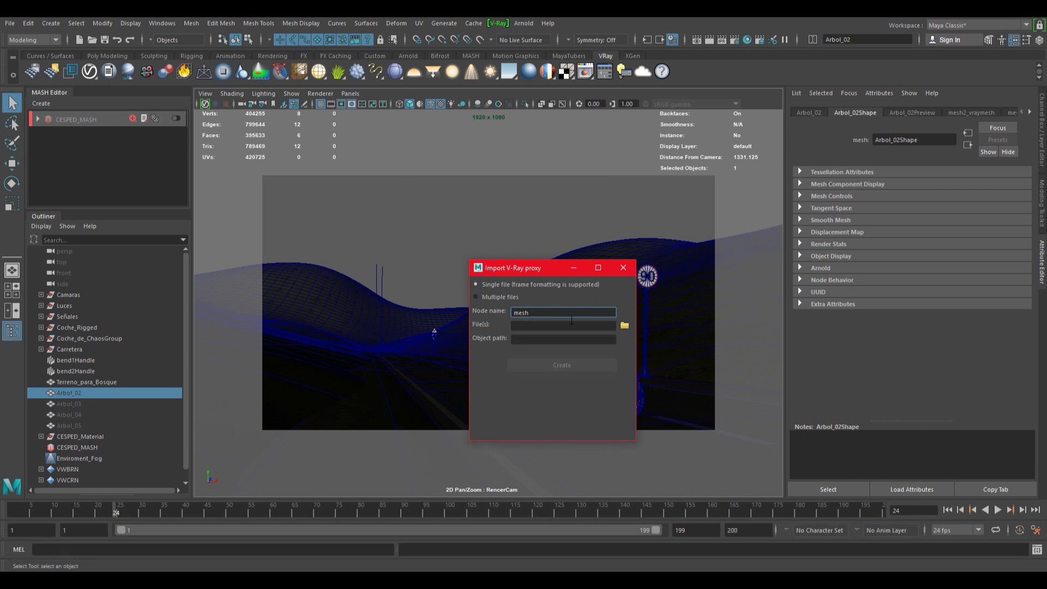
{"action": "double_click", "coordinate": [516, 312]}
{"action": "left_click", "coordinate": [625, 326]}
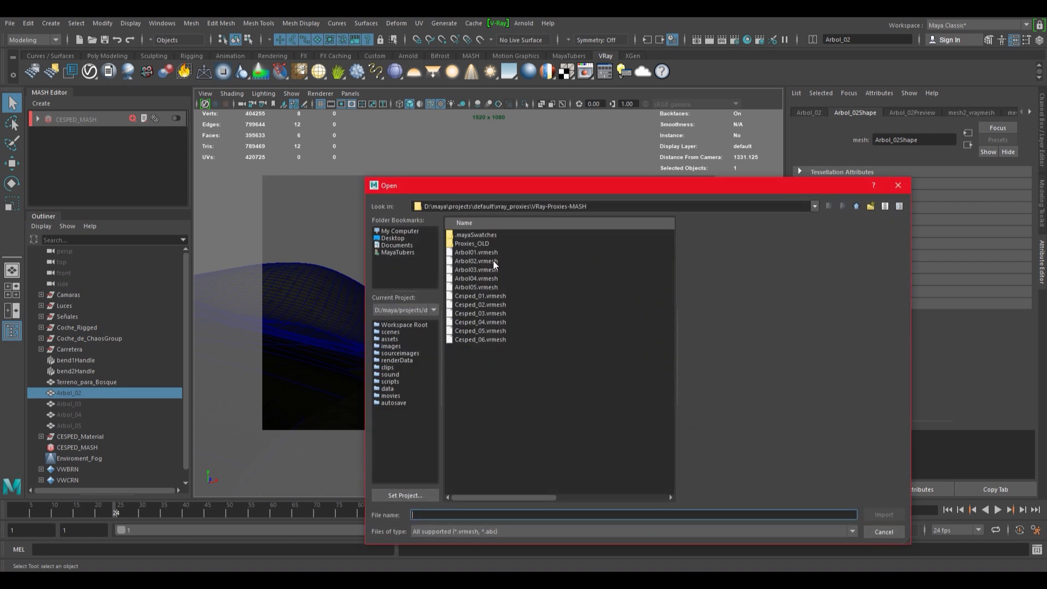
{"action": "left_click", "coordinate": [487, 253]}
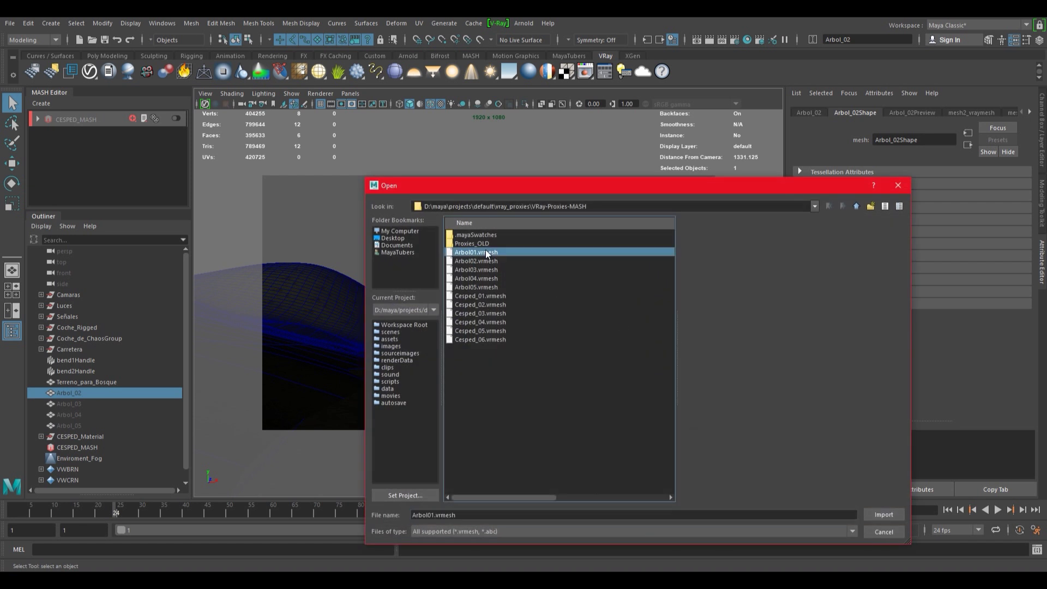
{"action": "left_click", "coordinate": [883, 515]}
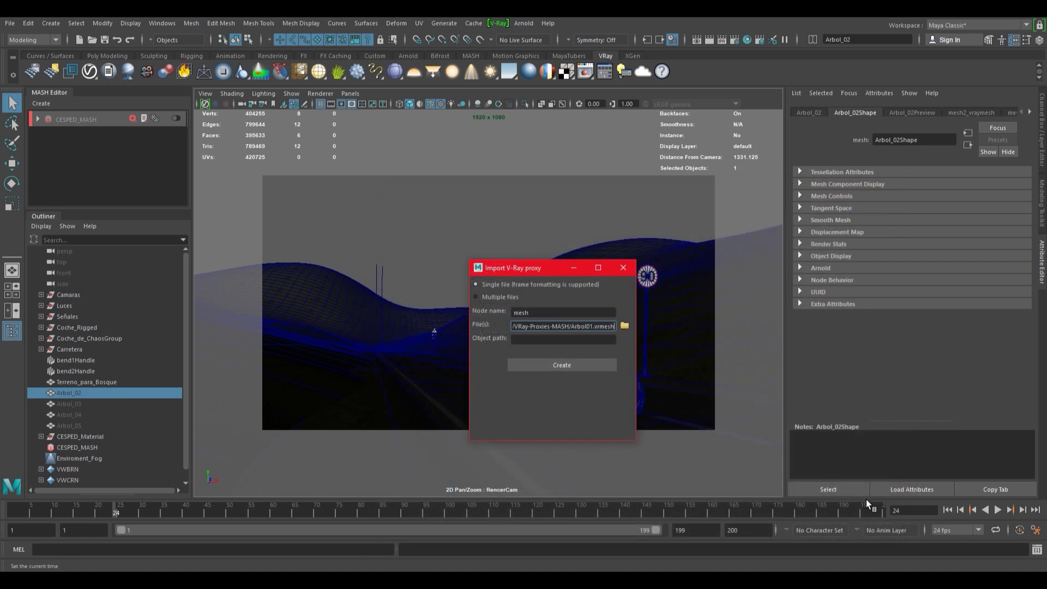
{"action": "left_click", "coordinate": [580, 364]}
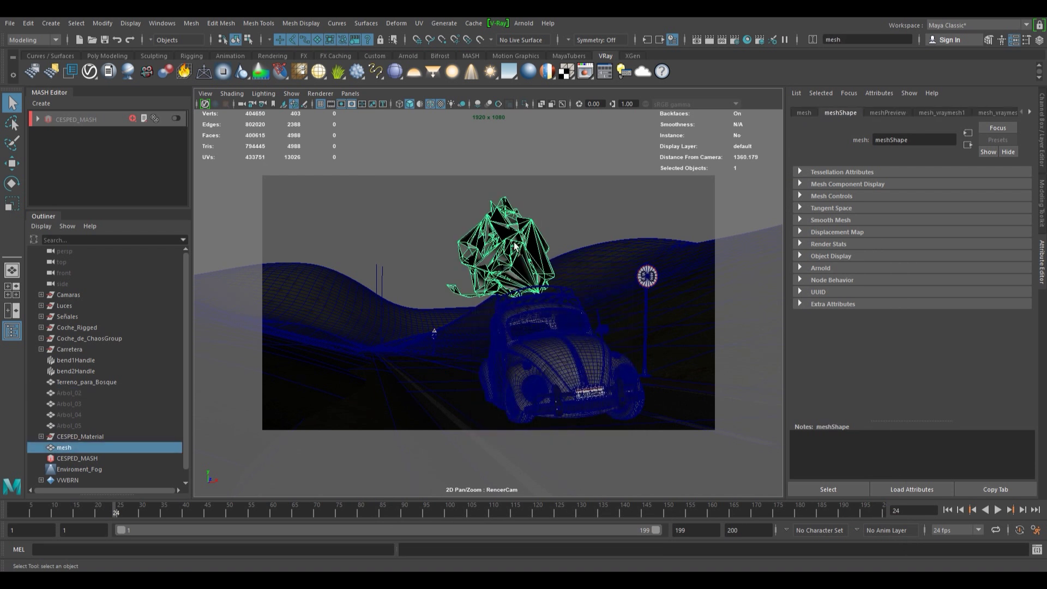
Set the imported proxy's geometry to load to Bounding box
{"action": "left_click", "coordinate": [945, 113]}
{"action": "left_click", "coordinate": [905, 239]}
{"action": "left_click", "coordinate": [911, 263]}
Rename the imported proxy to Arbol_01 and place it directly above Arbol_02 in the scene hierarchy
{"action": "double_click", "coordinate": [66, 447]}
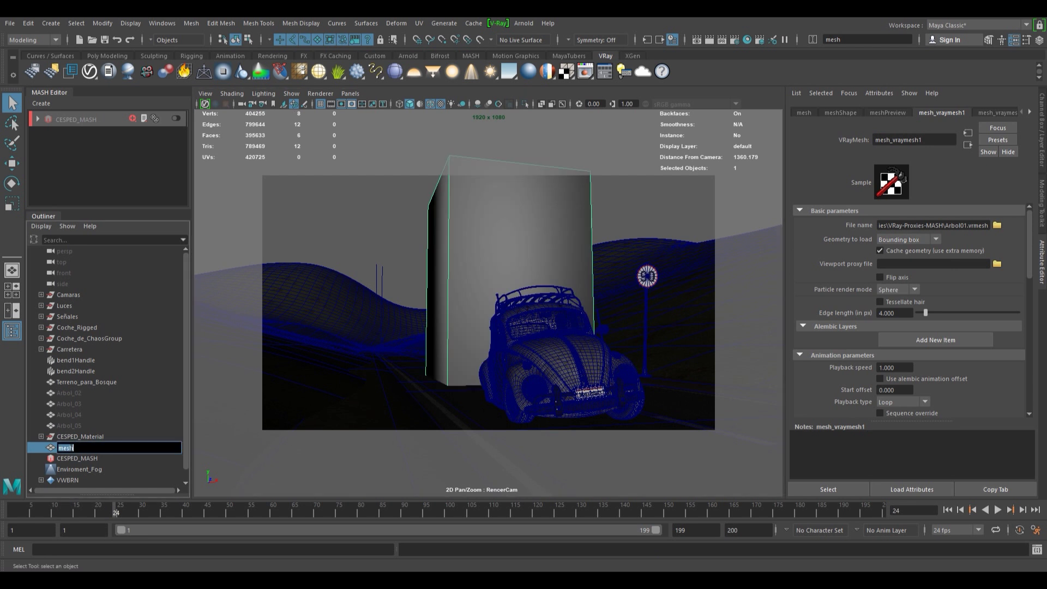
{"action": "type", "text": "Arbol_01"}
{"action": "key", "text": "Return"}
{"action": "left_click_drag", "start_coordinate": [70, 447], "coordinate": [75, 389]}
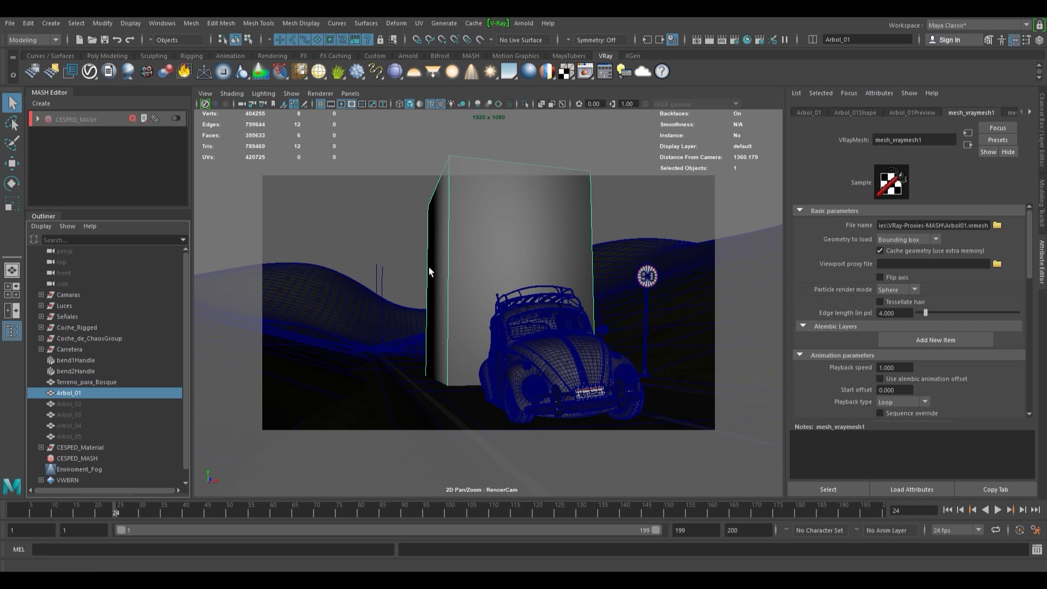
Render the camera view to check how the Arbol_01 proxy looks
{"action": "left_click", "coordinate": [710, 45]}
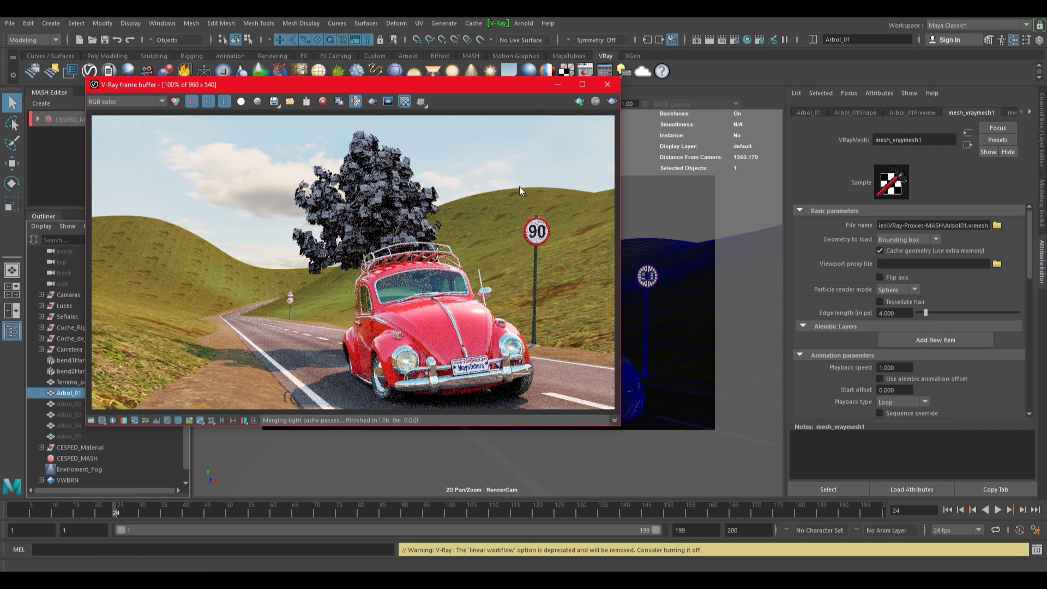
{"action": "left_click", "coordinate": [608, 84]}
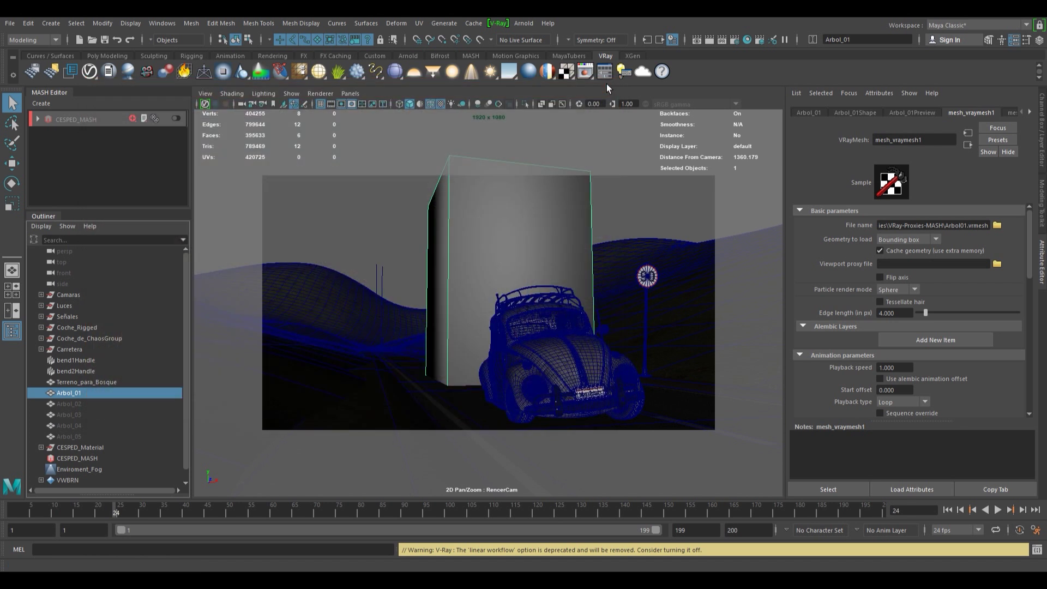
Open the Hypershade, select Asfalto_Roto_mtl and Base_Vaca_Coche_mtl, and look at the commands for importing and exporting material networks
{"action": "left_click", "coordinate": [747, 39]}
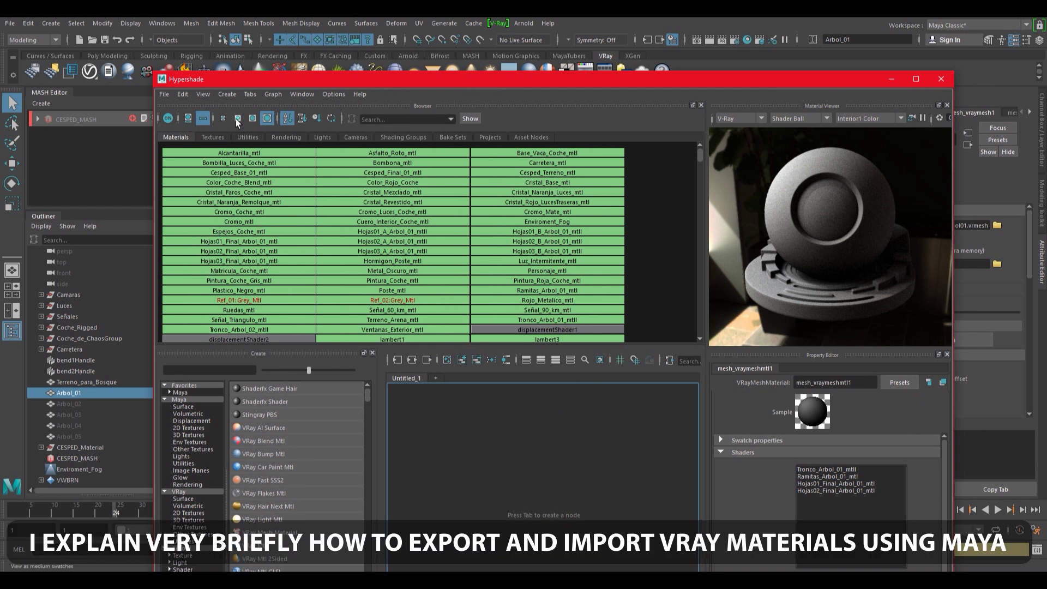
{"action": "left_click", "coordinate": [188, 118]}
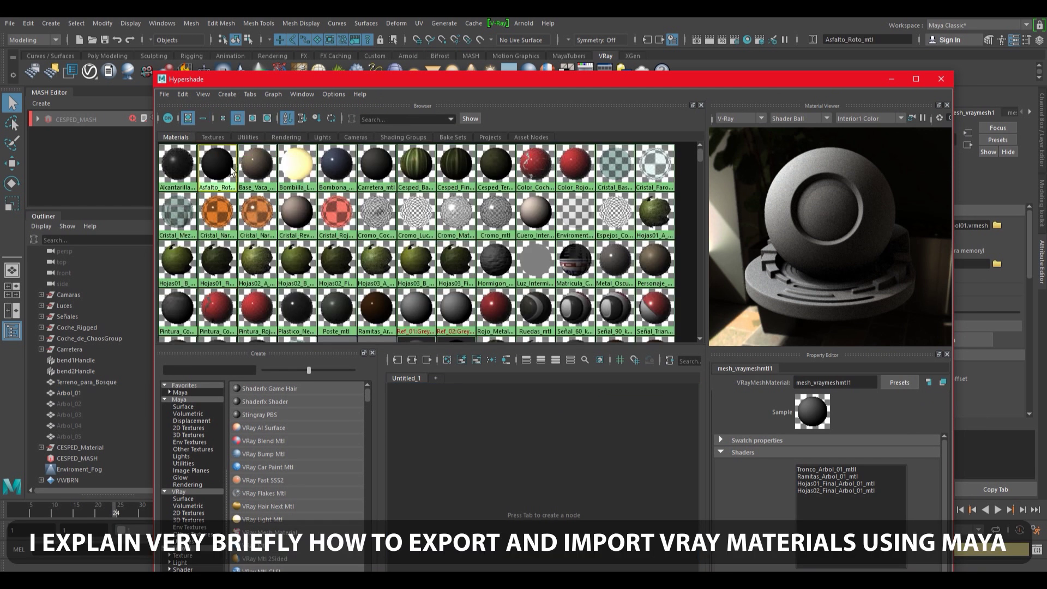
{"action": "left_click", "coordinate": [206, 178]}
{"action": "left_click", "coordinate": [249, 177], "text": "shift"}
{"action": "left_click", "coordinate": [165, 94]}
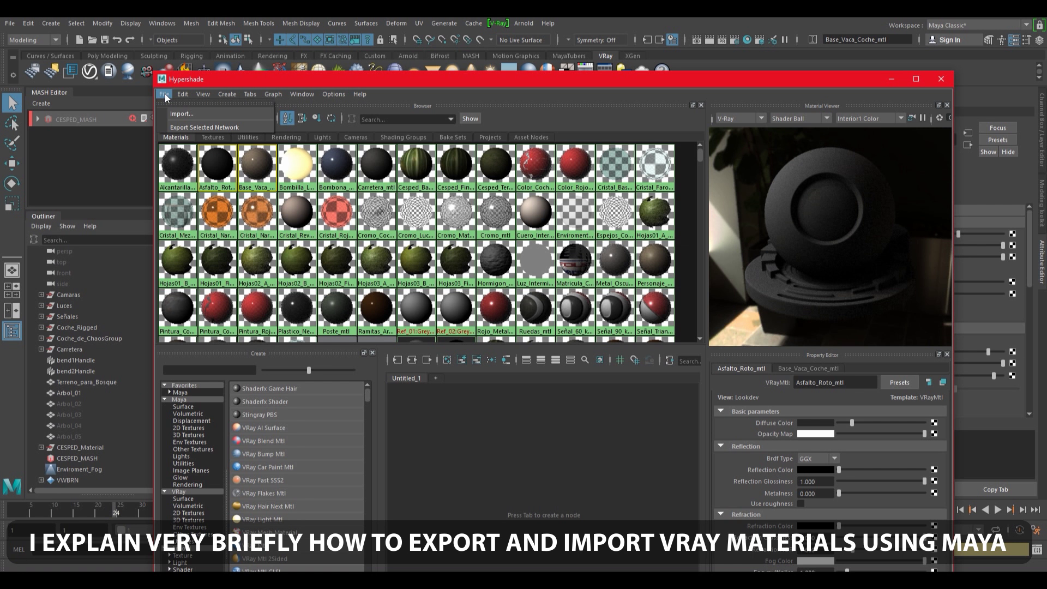
{"action": "left_click", "coordinate": [226, 128]}
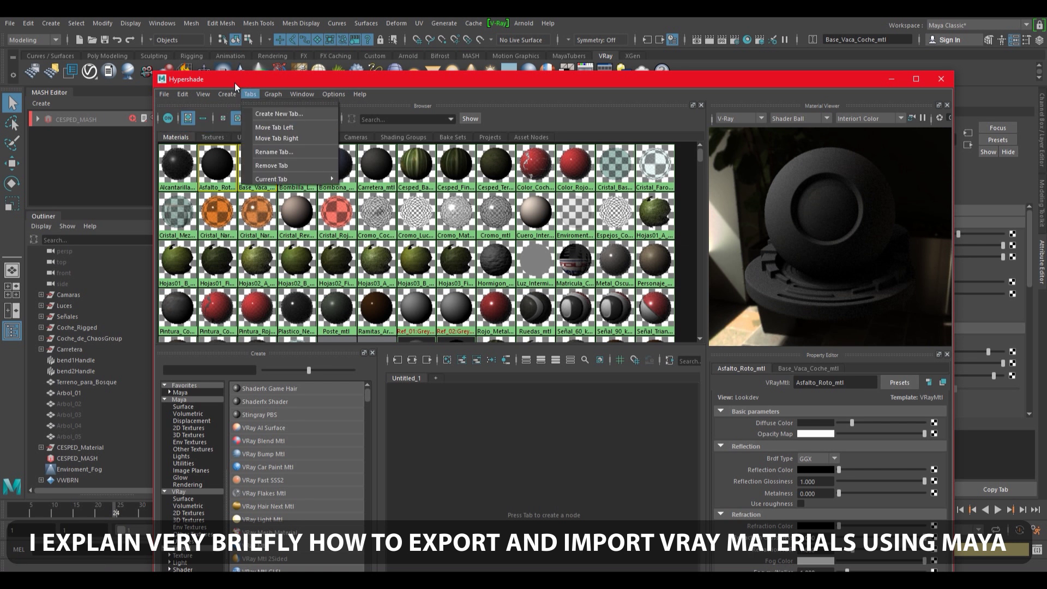
{"action": "left_click", "coordinate": [165, 94]}
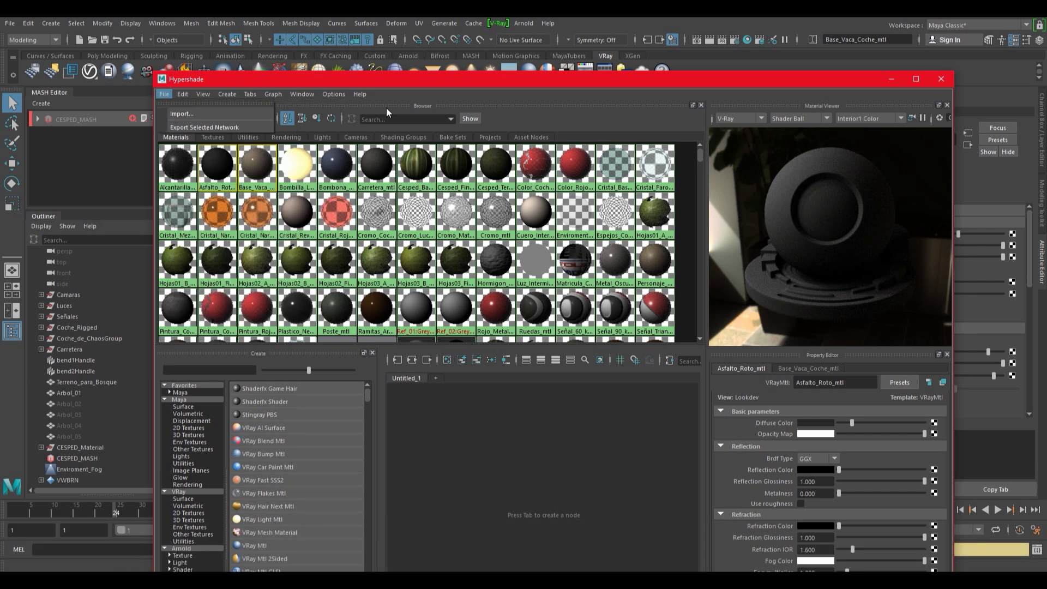
{"action": "left_click", "coordinate": [410, 82]}
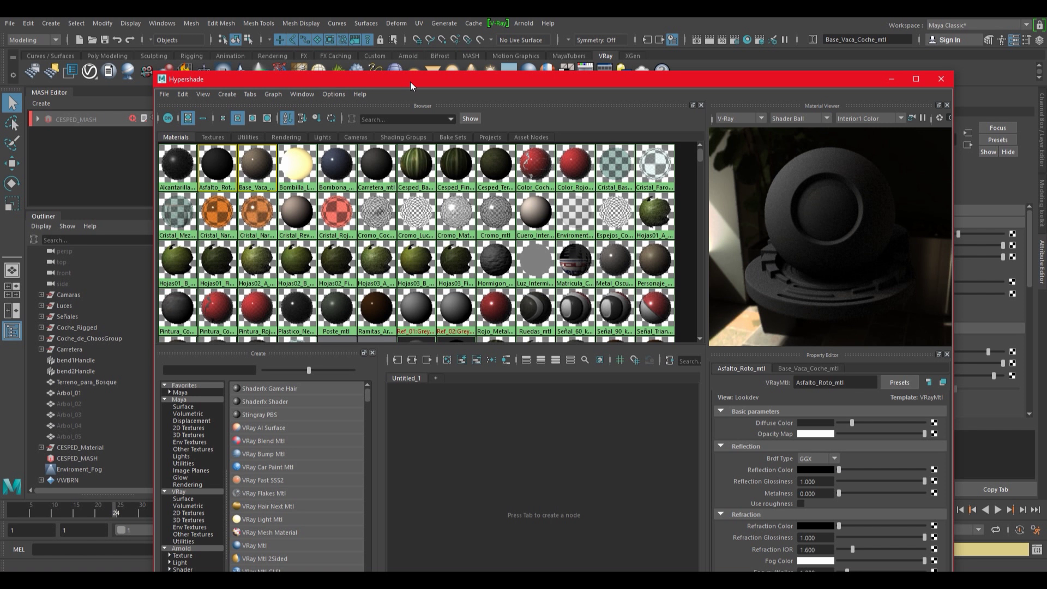
List the Hypershade materials by name and open the shader slots of Arbol_01's mesh_vraymeshmtl1 material beside them
{"action": "left_click", "coordinate": [202, 119]}
{"action": "left_click_drag", "start_coordinate": [393, 81], "coordinate": [276, 298]}
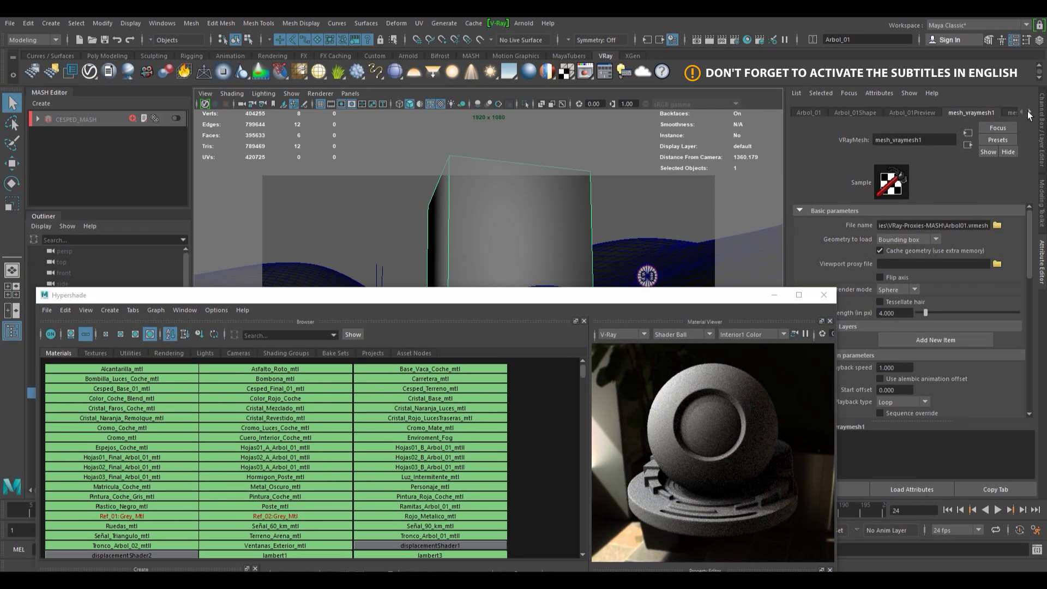
{"action": "left_click", "coordinate": [1029, 112]}
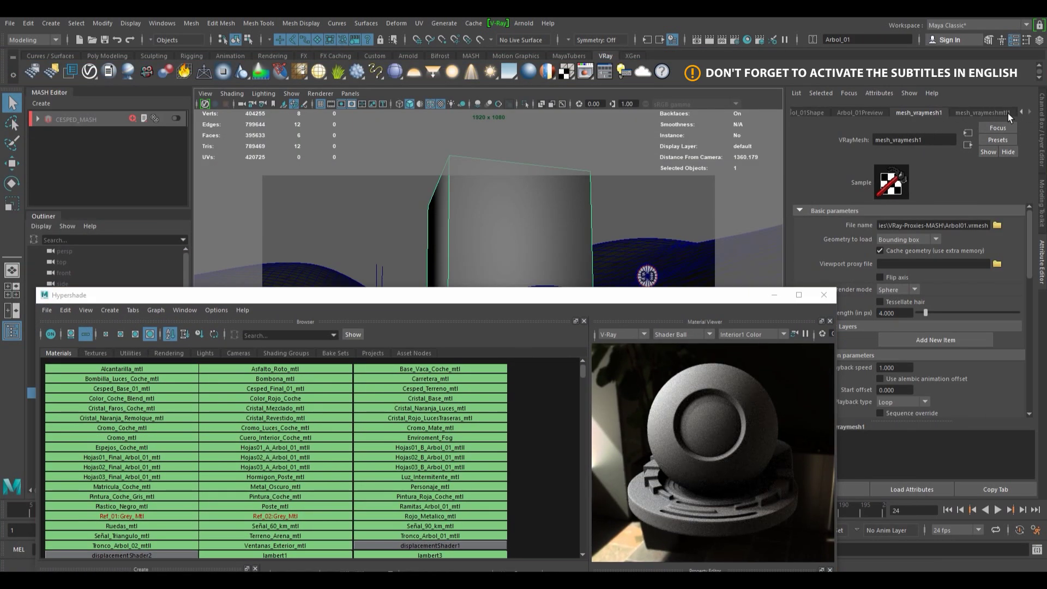
{"action": "left_click", "coordinate": [1007, 113]}
{"action": "left_click_drag", "start_coordinate": [682, 296], "coordinate": [595, 107]}
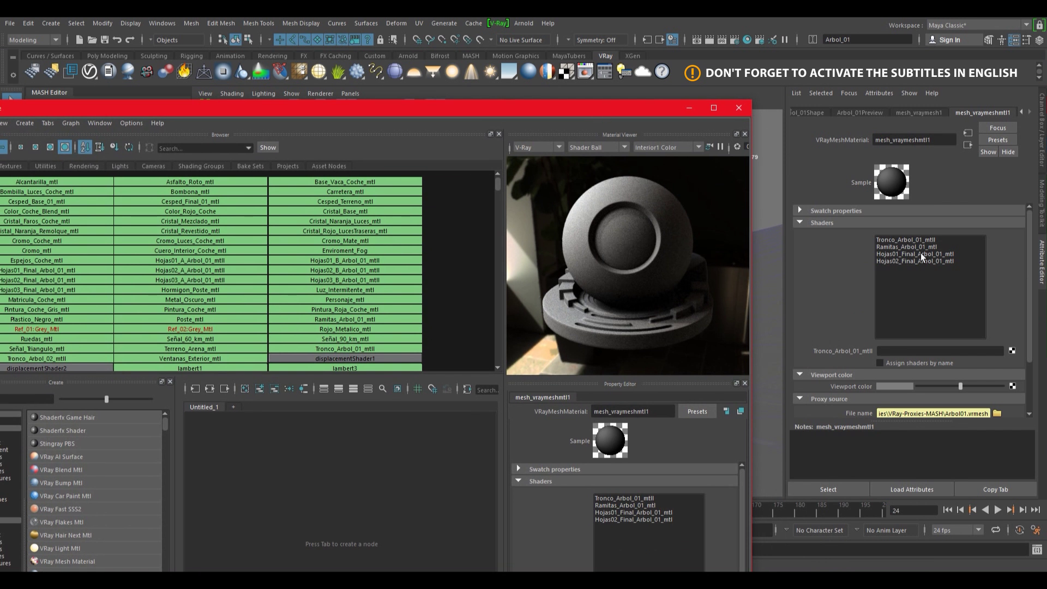
Connect Tronco_Arbol_01_mtll and Ramitas_Arbol_01_mtl to their matching shader slots in Arbol_01's mesh_vraymeshmtl1 material
{"action": "left_click", "coordinate": [921, 240]}
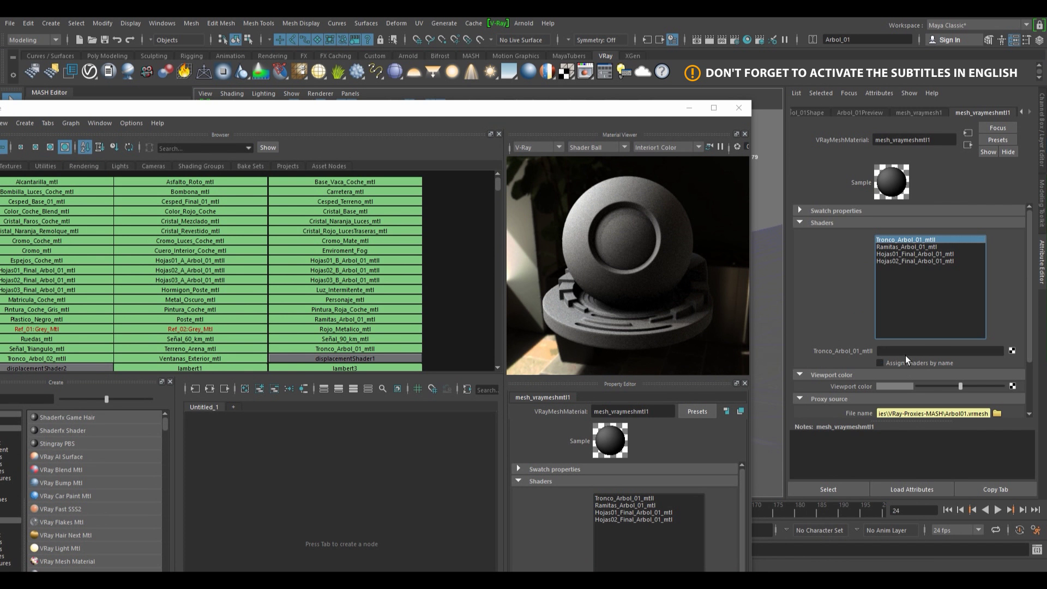
{"action": "left_click", "coordinate": [894, 364]}
{"action": "left_click_drag", "start_coordinate": [249, 108], "coordinate": [315, 96]}
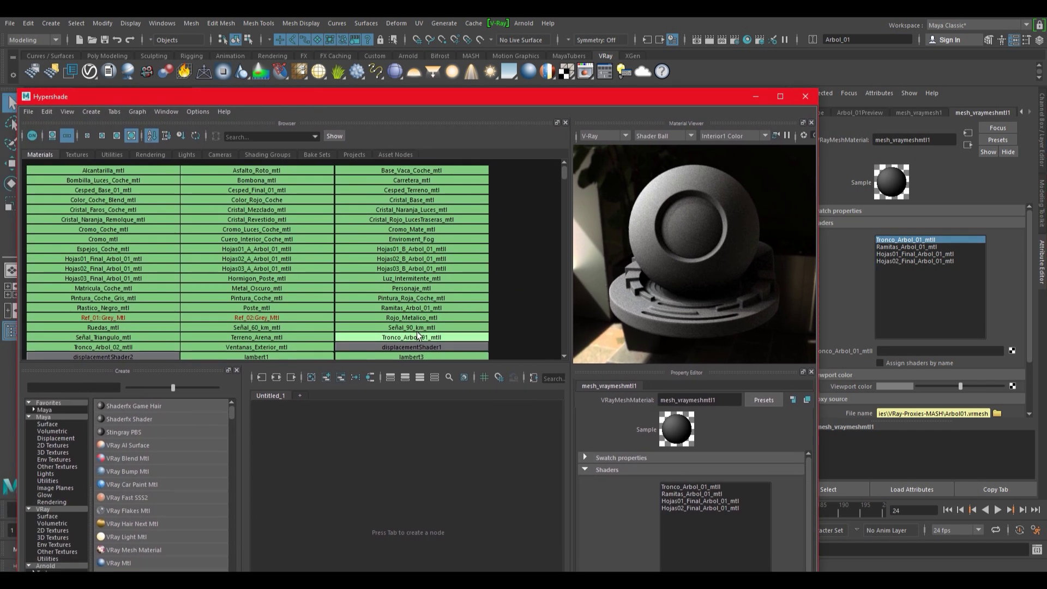
{"action": "middle_click_drag", "start_coordinate": [413, 337], "coordinate": [858, 353]}
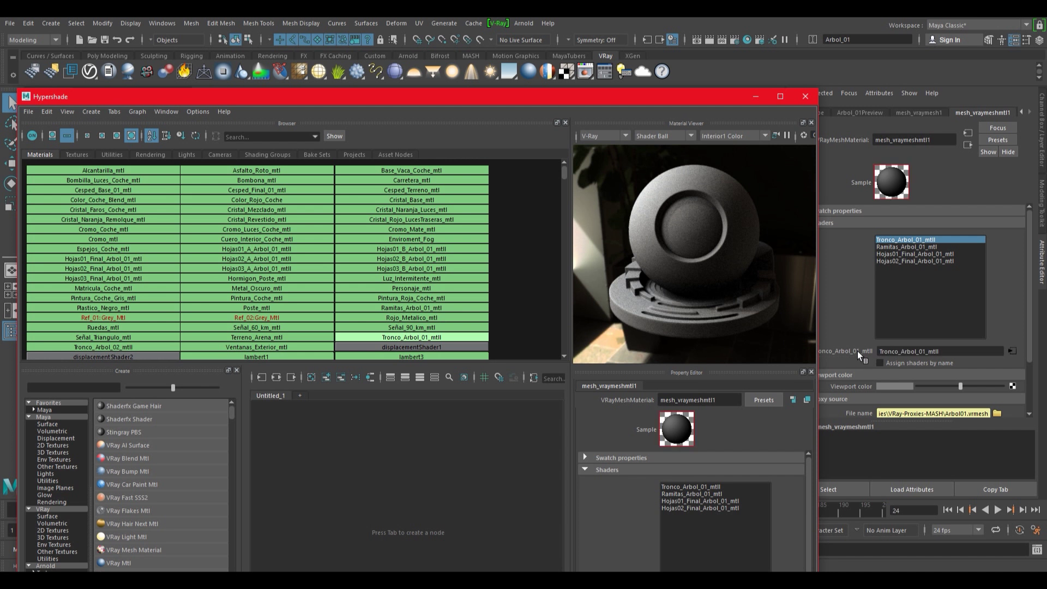
{"action": "left_click", "coordinate": [910, 246]}
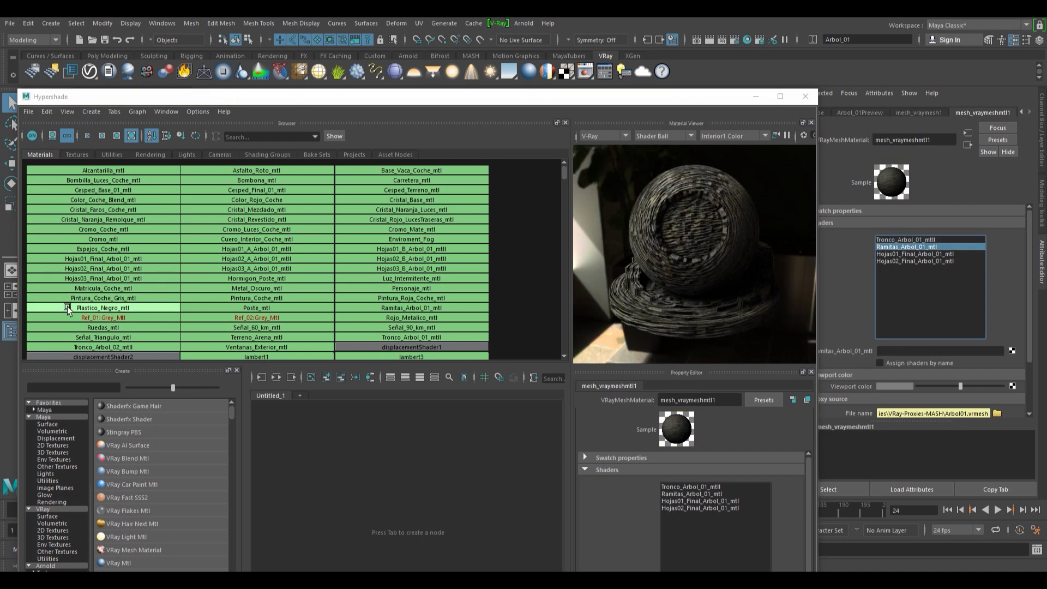
{"action": "middle_click_drag", "start_coordinate": [391, 307], "coordinate": [870, 347]}
Connect Hojas01_Final_Arbol_01_mtl and Hojas02_Final_Arbol_01_mtl to their matching leaf shader slots in mesh_vraymeshmtl1
{"action": "left_click", "coordinate": [921, 253]}
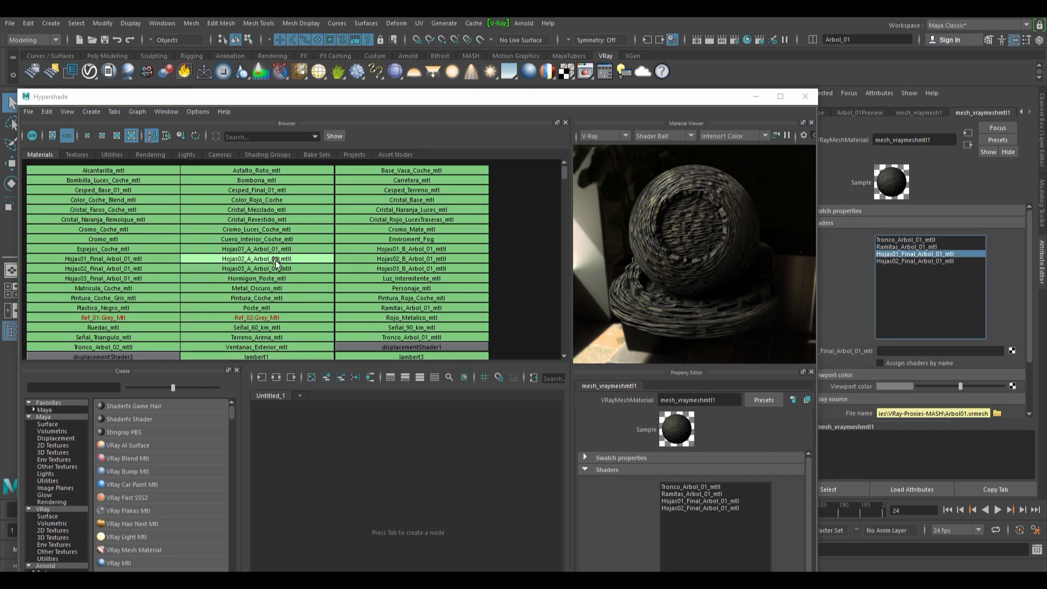
{"action": "middle_click_drag", "start_coordinate": [126, 257], "coordinate": [851, 350]}
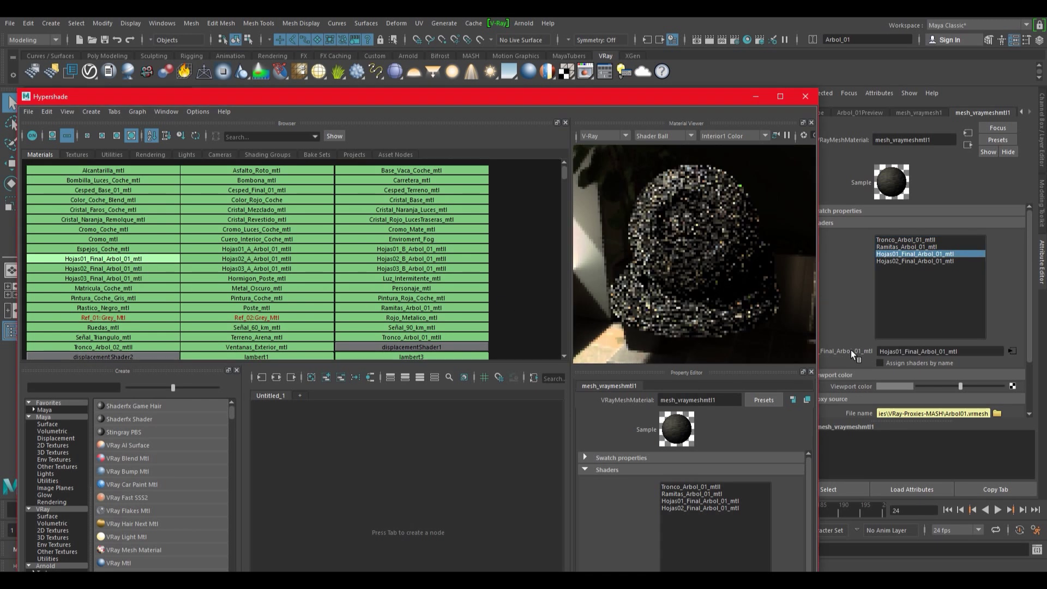
{"action": "left_click", "coordinate": [912, 255]}
{"action": "left_click", "coordinate": [915, 261]}
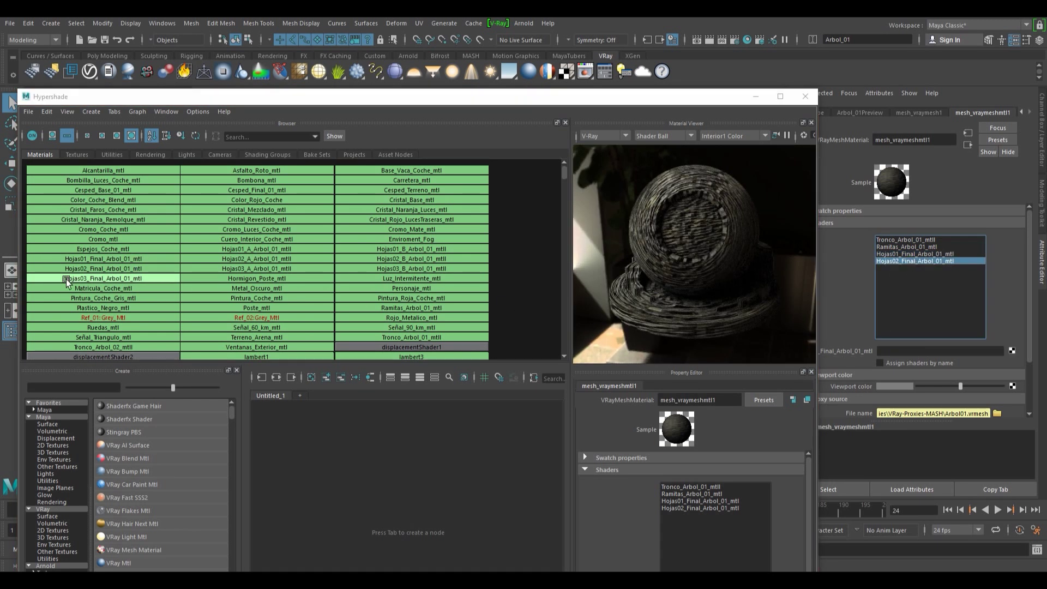
{"action": "middle_click_drag", "start_coordinate": [85, 268], "coordinate": [867, 352]}
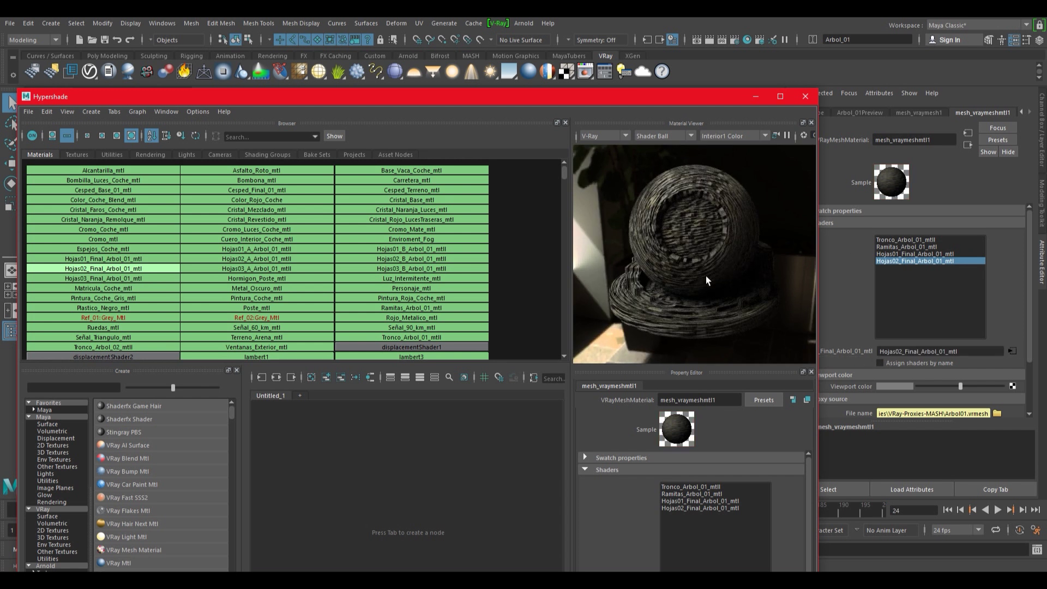
Review the assigned shader slots, close the Hypershade and render the camera view to check Arbol_01's materials
{"action": "left_click", "coordinate": [928, 261]}
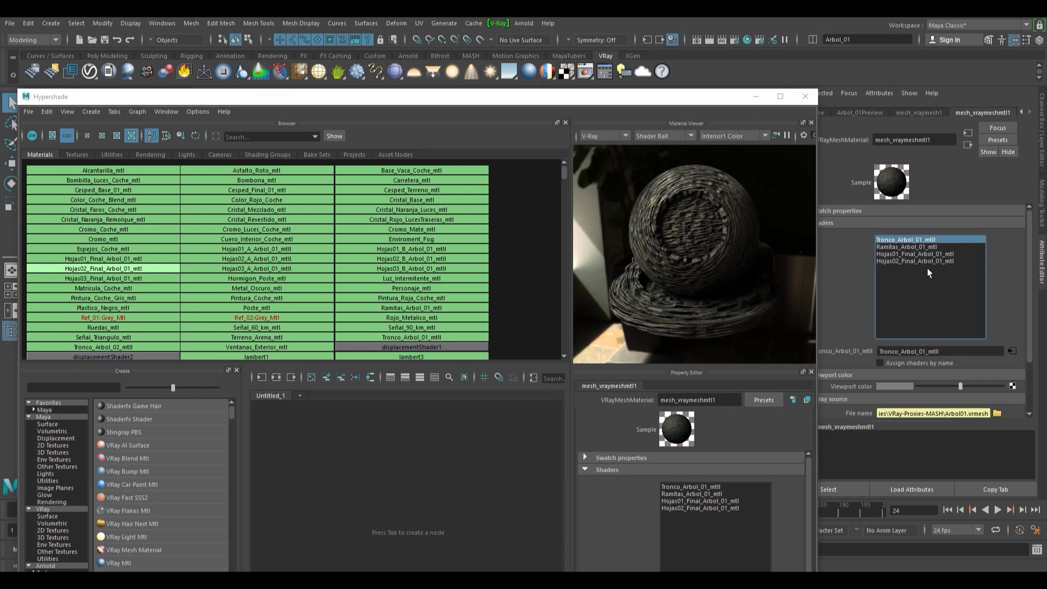
{"action": "left_click", "coordinate": [929, 254]}
{"action": "left_click", "coordinate": [922, 240]}
{"action": "left_click", "coordinate": [805, 96]}
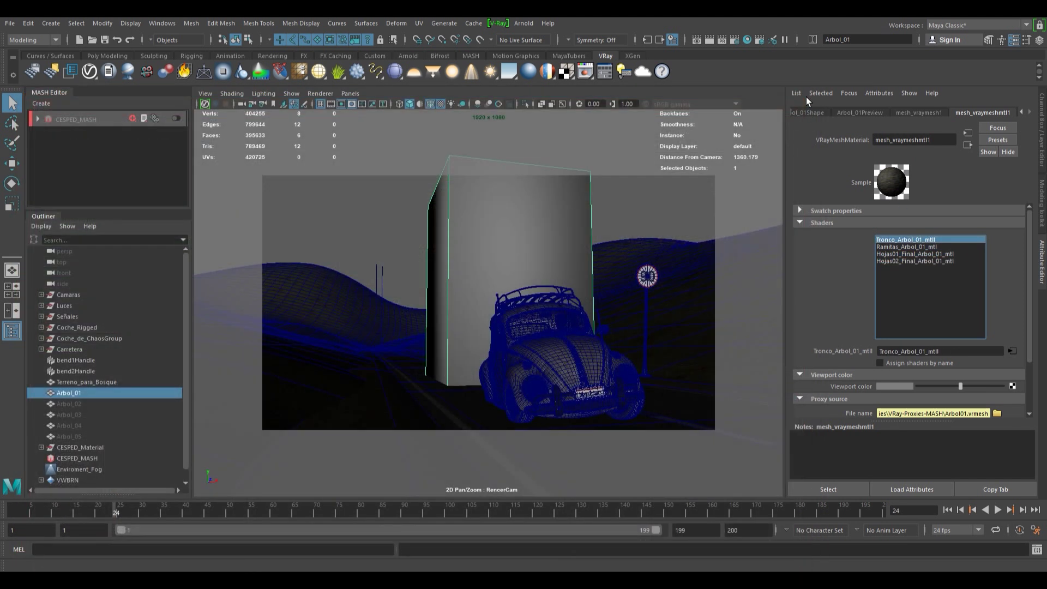
{"action": "left_click", "coordinate": [707, 40]}
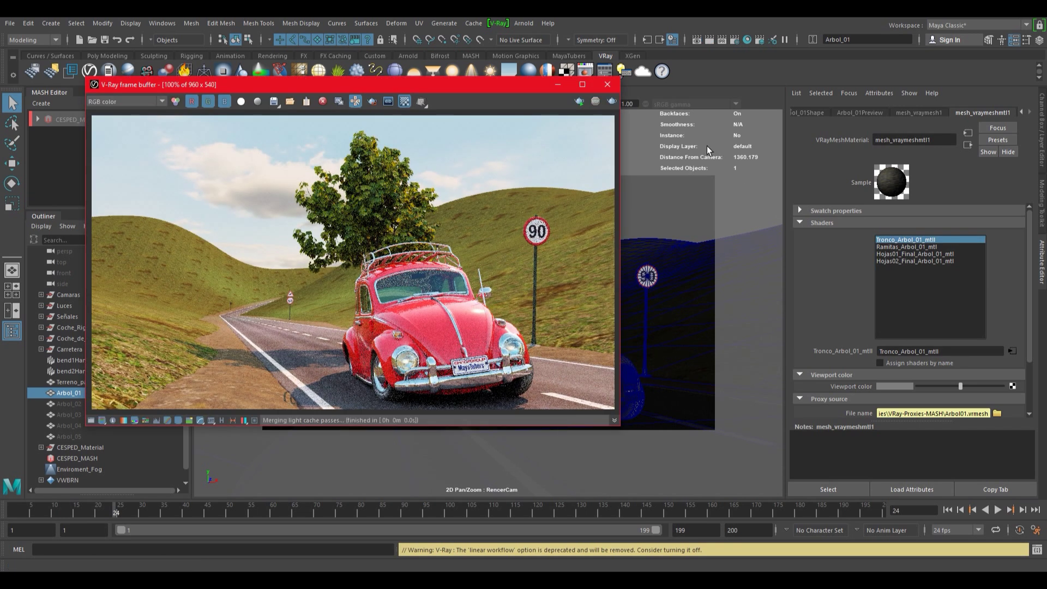
{"action": "left_click", "coordinate": [608, 85]}
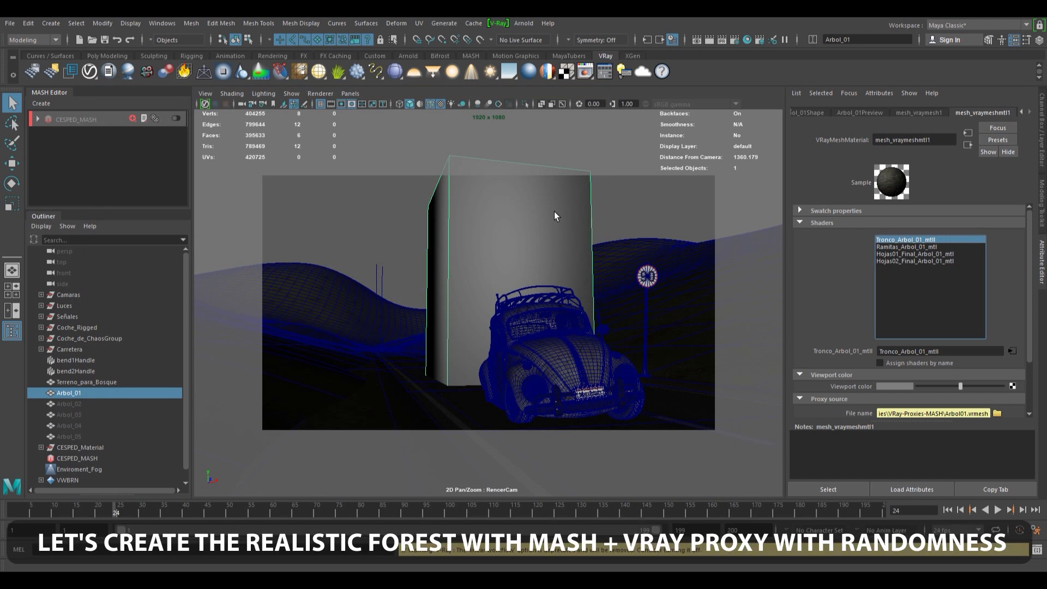
Unhide the Arbol_02 to Arbol_05 proxies and select all five trees from Arbol_01 to Arbol_05
{"action": "left_click", "coordinate": [492, 255]}
{"action": "left_click", "coordinate": [78, 403]}
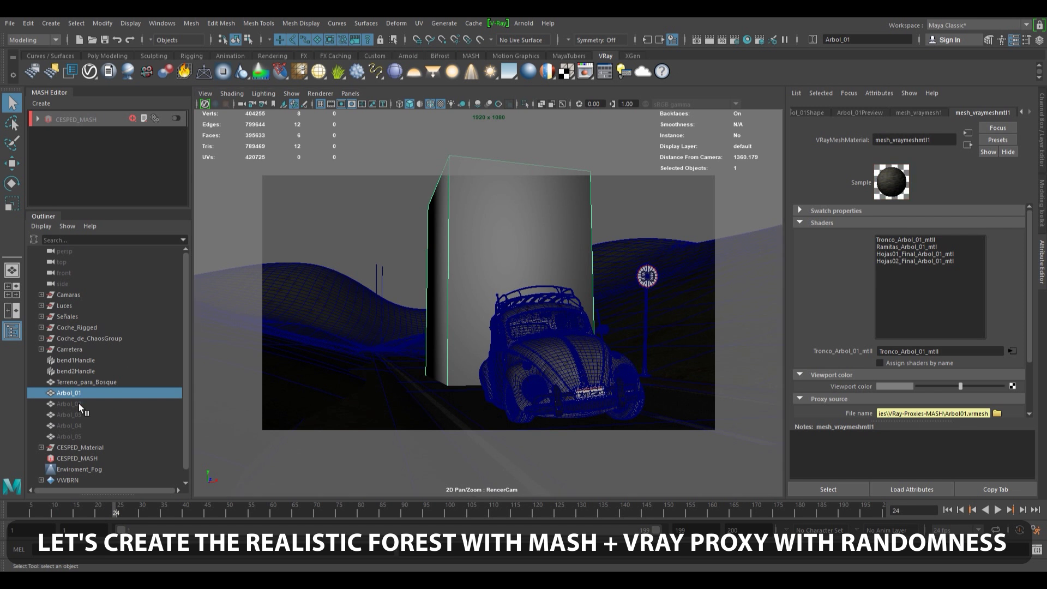
{"action": "left_click", "coordinate": [77, 437], "text": "shift"}
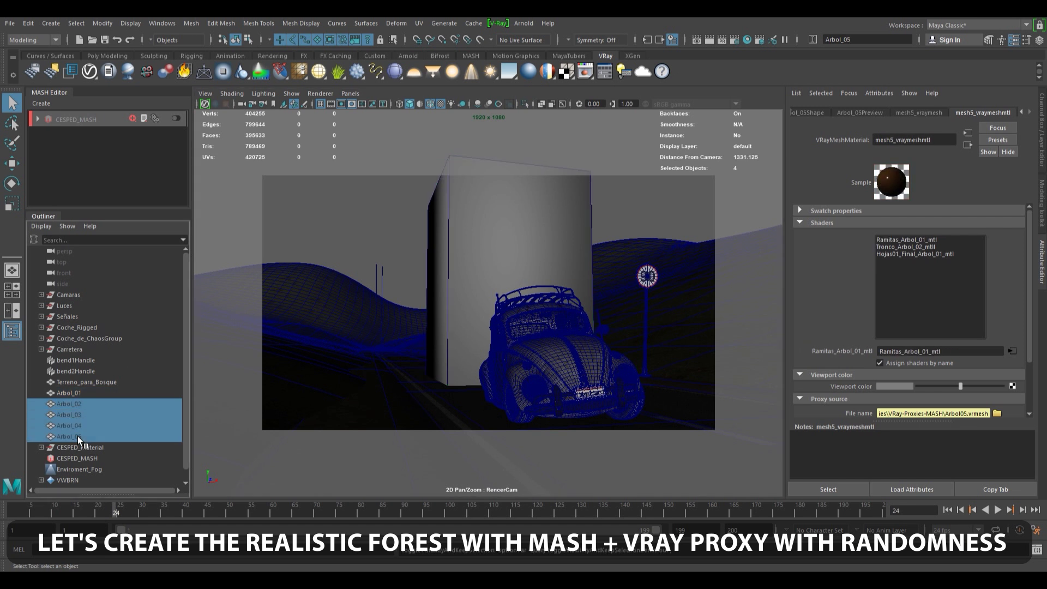
{"action": "left_click", "coordinate": [80, 392]}
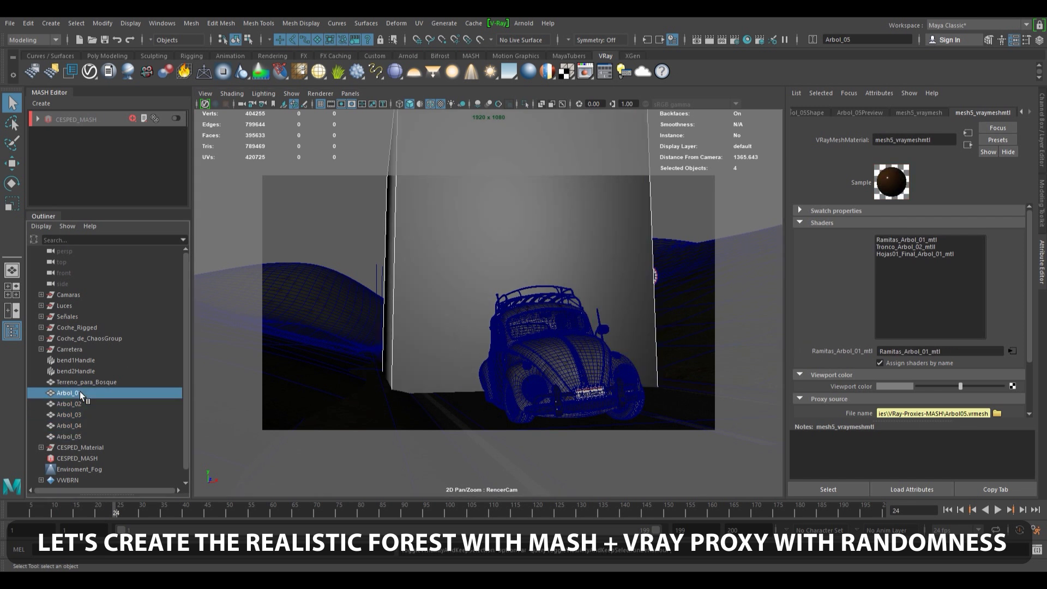
{"action": "left_click", "coordinate": [84, 433], "text": "shift"}
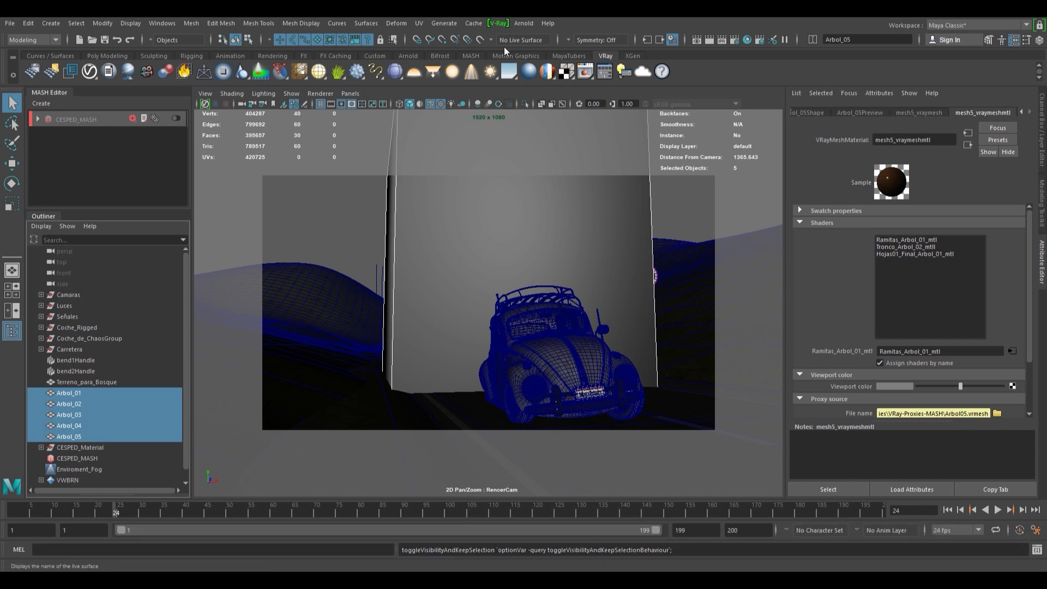
Display the MASH tools and switch the menu set from Modeling to FX
{"action": "left_click", "coordinate": [470, 55]}
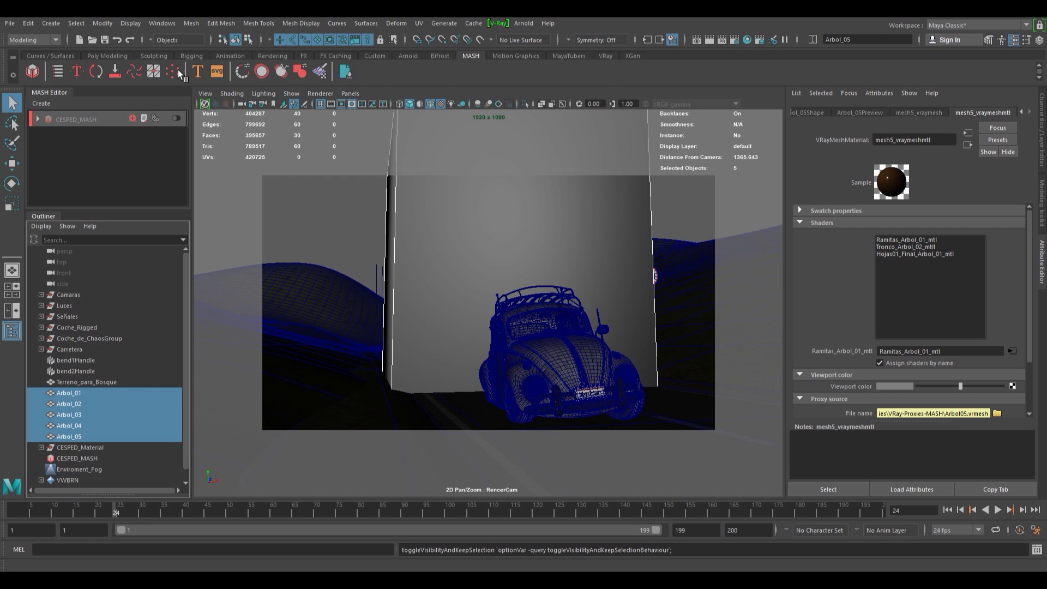
{"action": "left_click", "coordinate": [61, 67]}
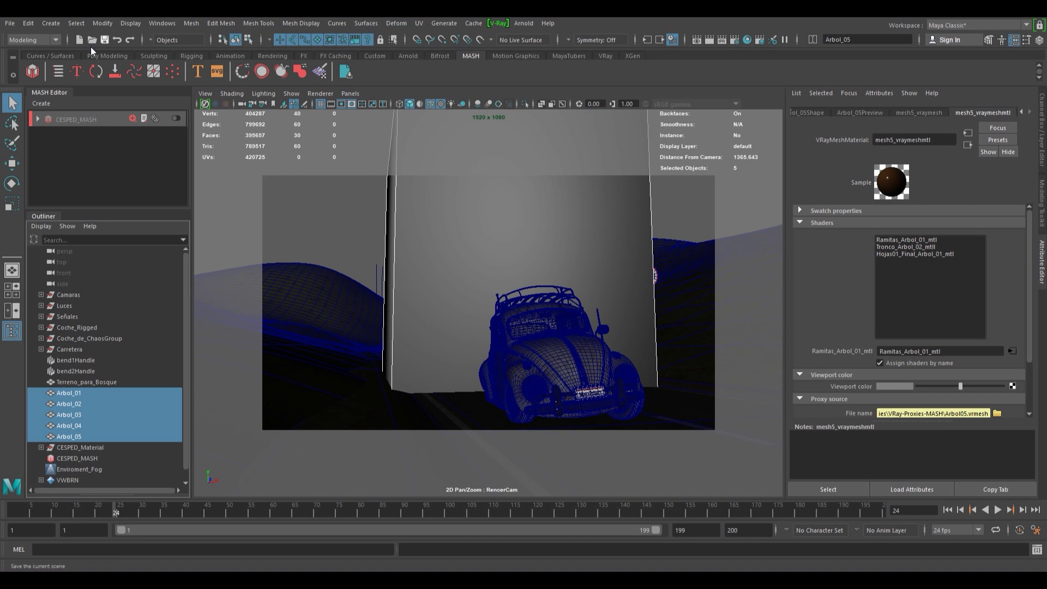
{"action": "left_click", "coordinate": [45, 39]}
{"action": "left_click", "coordinate": [49, 86]}
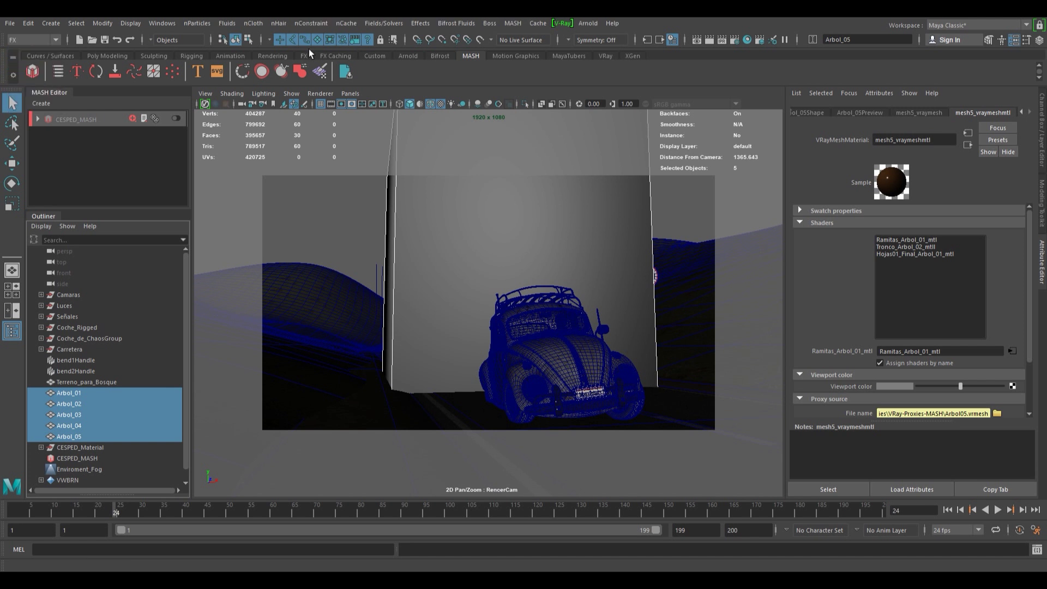
Reset the MASH network options and create a network from the five selected trees with the Instancer geometry type
{"action": "left_click", "coordinate": [511, 22]}
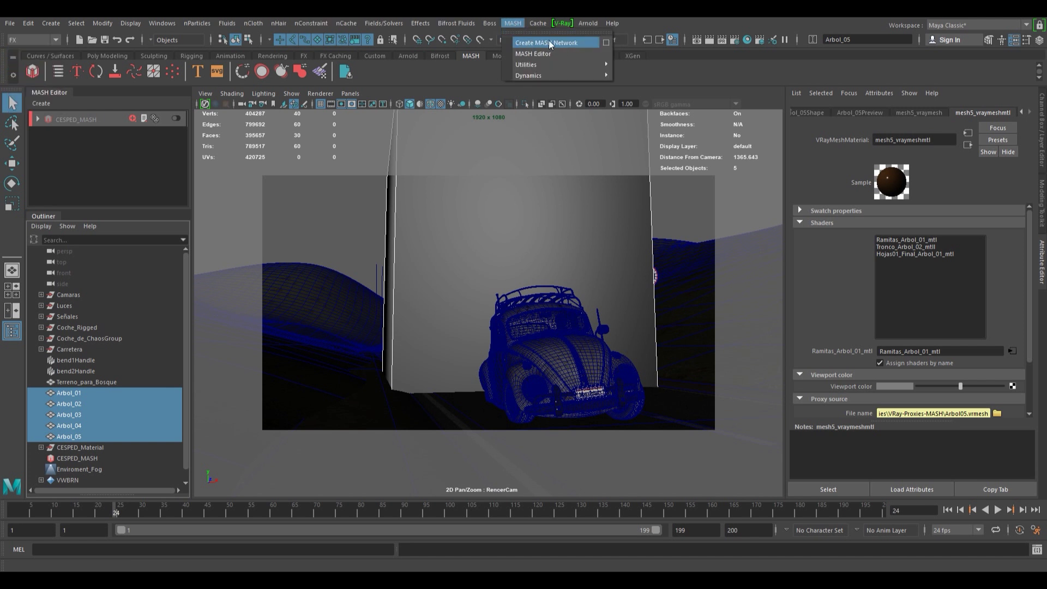
{"action": "left_click", "coordinate": [604, 43]}
{"action": "left_click", "coordinate": [331, 206]}
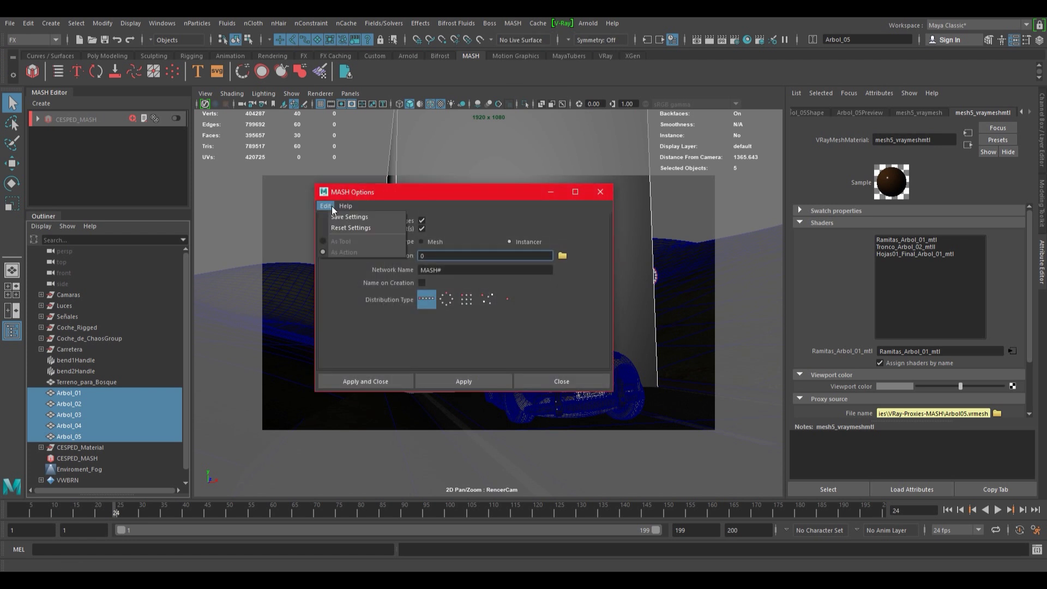
{"action": "left_click", "coordinate": [334, 227]}
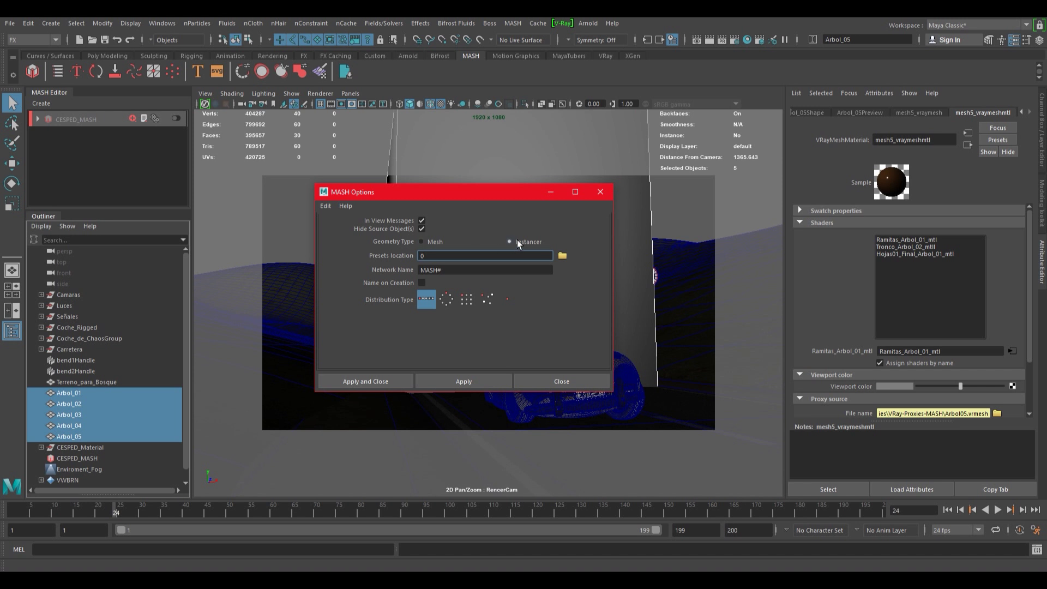
{"action": "left_click", "coordinate": [380, 380]}
Render the camera view to check the instanced trees and undo the creation of the MASH network
{"action": "left_click", "coordinate": [711, 39]}
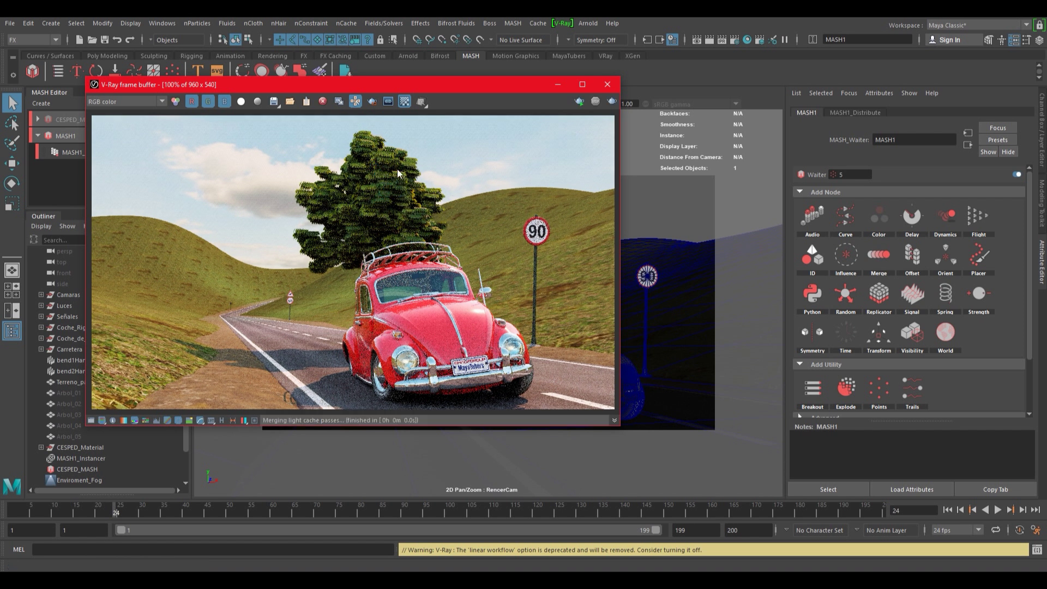
{"action": "left_click", "coordinate": [608, 84]}
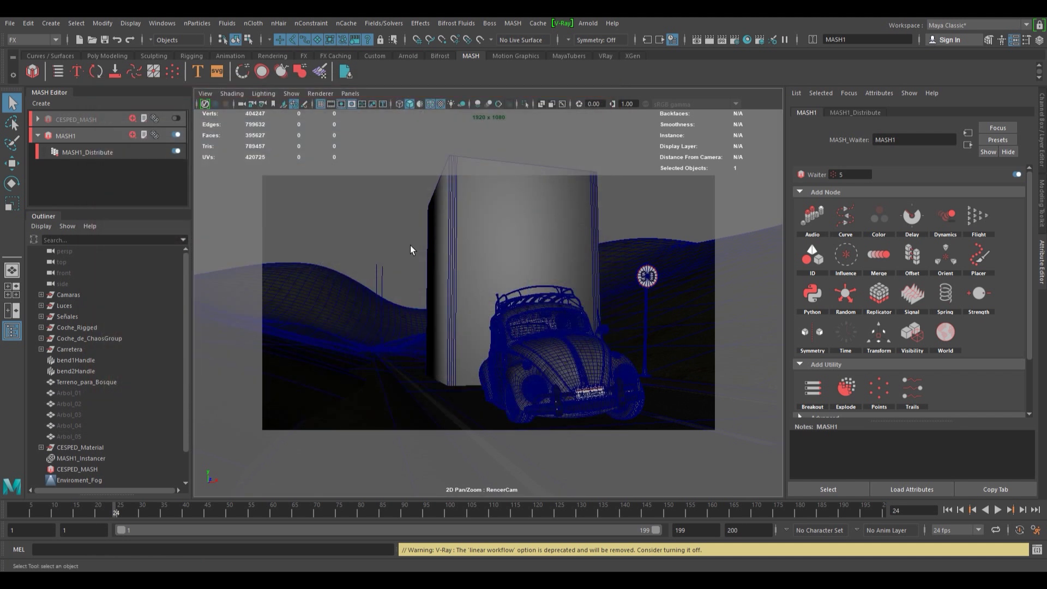
{"action": "key", "text": "ctrl+z"}
{"action": "key", "text": "ctrl+z"}
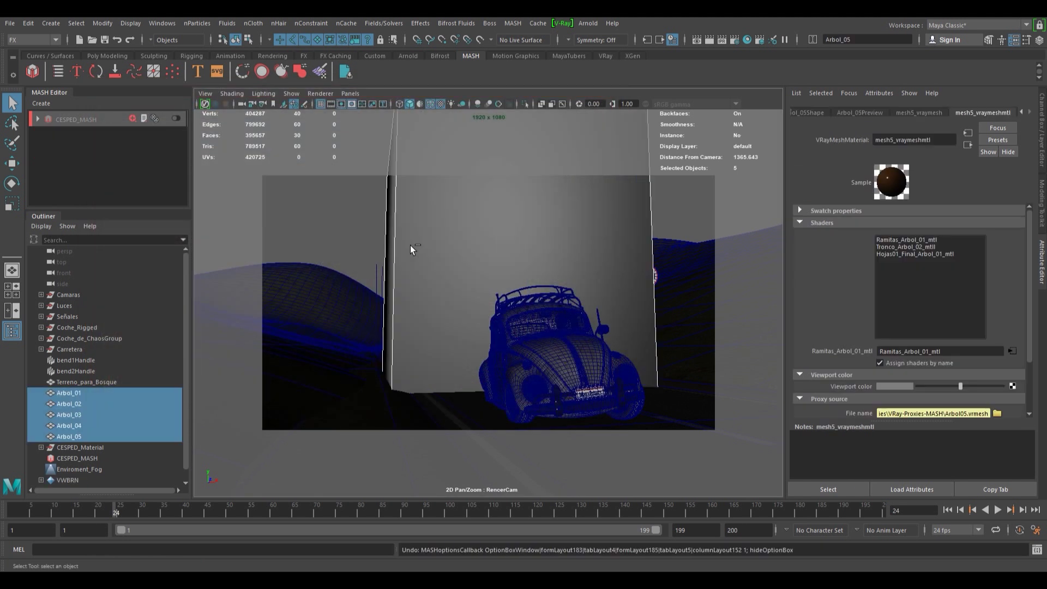
Create a MASH network from the five selected trees with the Mesh geometry type and linear distribution
{"action": "left_click", "coordinate": [506, 24]}
{"action": "left_click", "coordinate": [607, 41]}
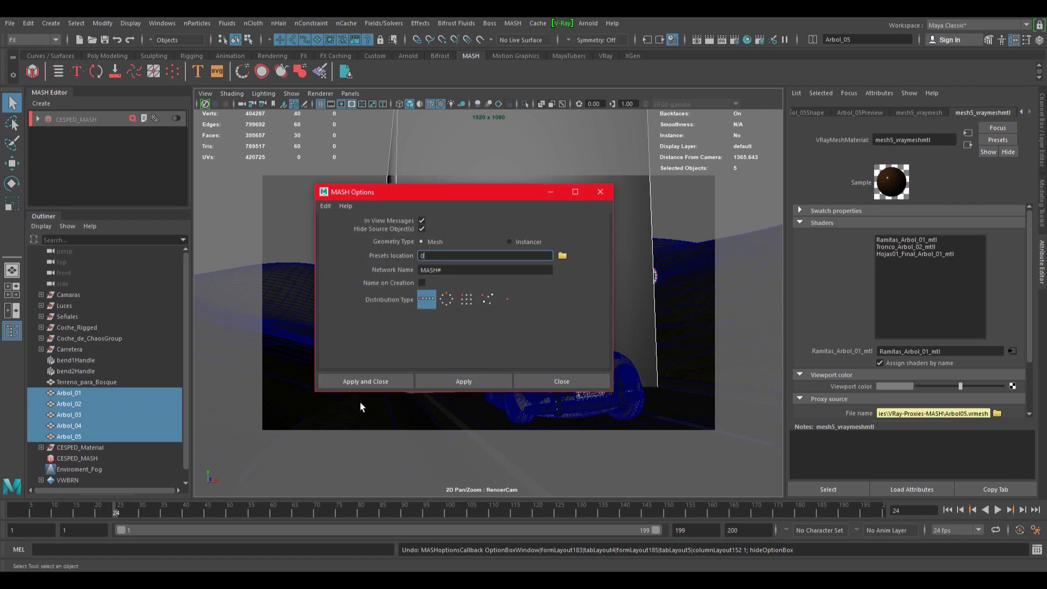
{"action": "left_click", "coordinate": [366, 381]}
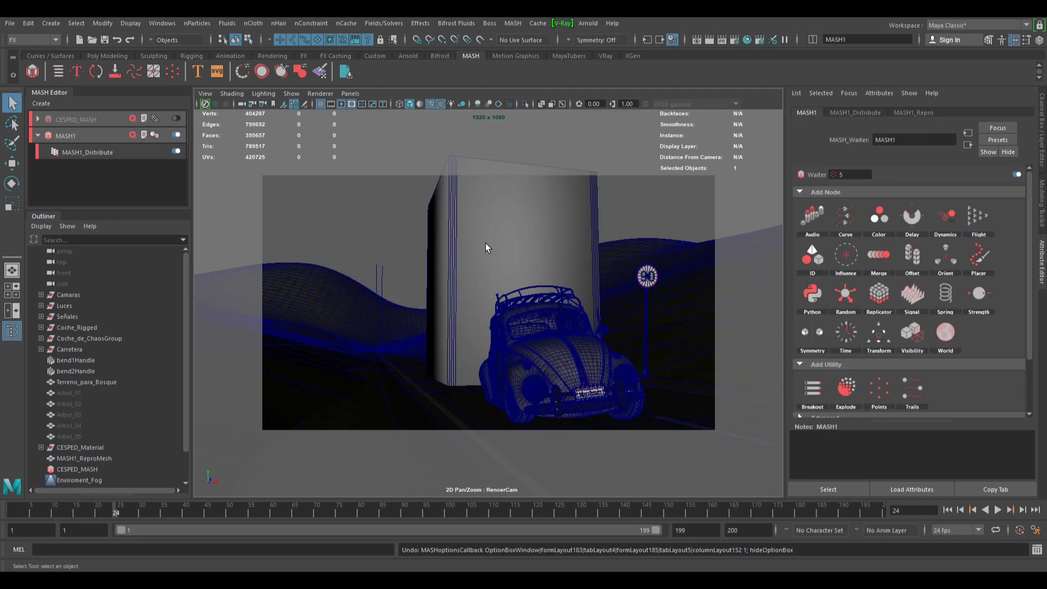
Set Distance X to 503 in the MASH1_Distribute node and render the camera view to check the tree row
{"action": "left_click", "coordinate": [872, 113]}
{"action": "left_click_drag", "start_coordinate": [909, 235], "coordinate": [798, 240]}
{"action": "type", "text": "503"}
{"action": "key", "text": "Return"}
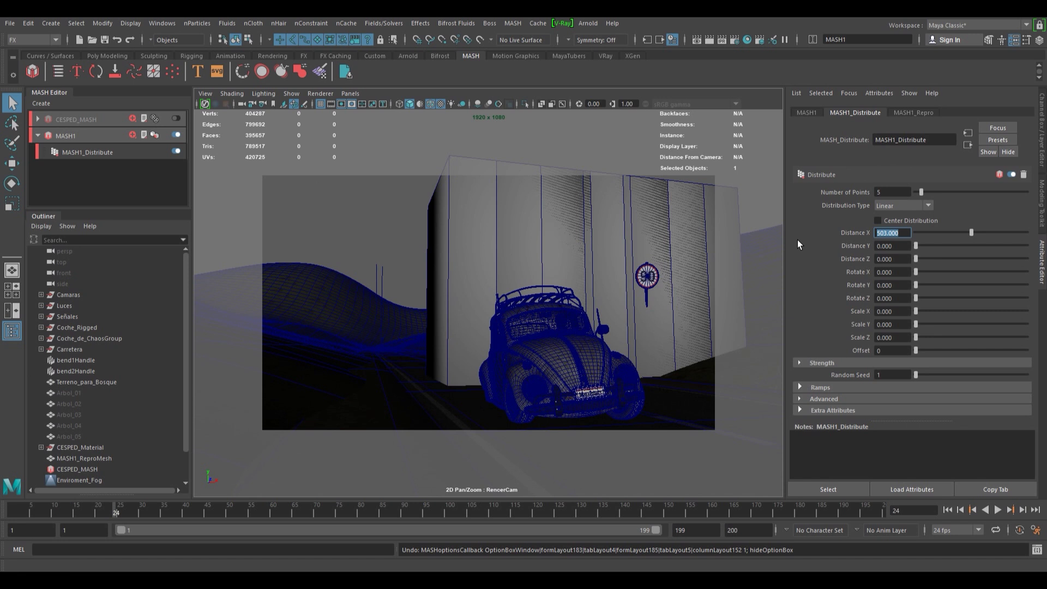
{"action": "left_click", "coordinate": [710, 40]}
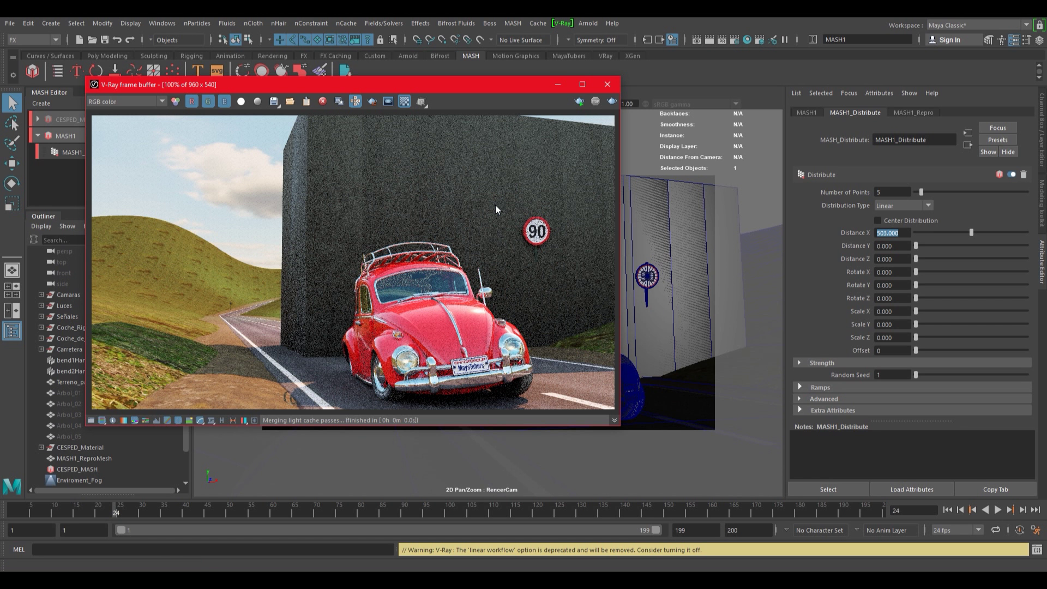
{"action": "left_click", "coordinate": [607, 84]}
Switch the MASH1 network's geometry type from Mesh to Instancer and render the camera view to check the trees
{"action": "left_click", "coordinate": [520, 23]}
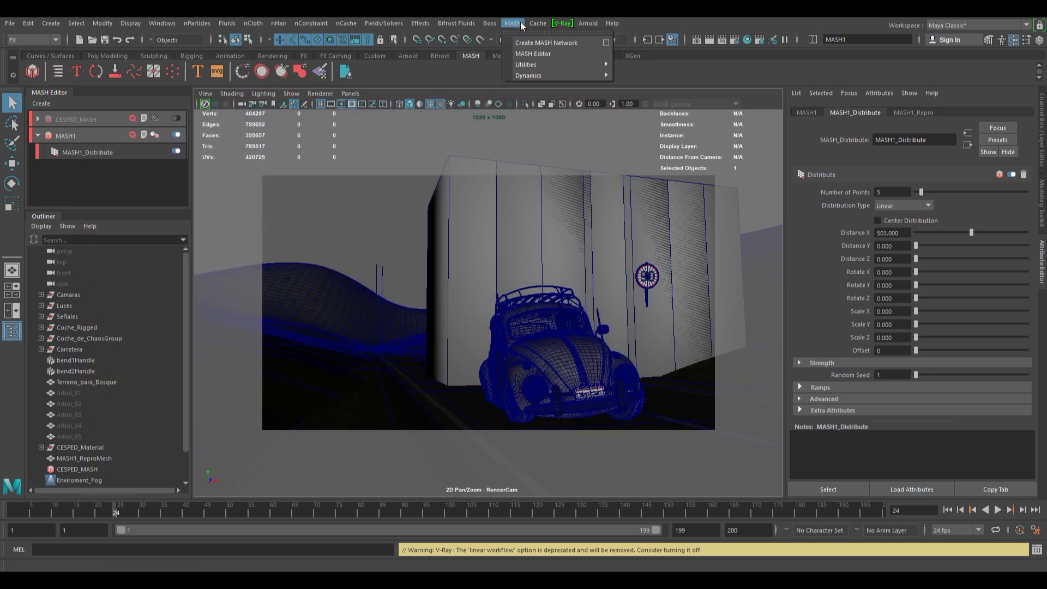
{"action": "mouse_move", "coordinate": [545, 65]}
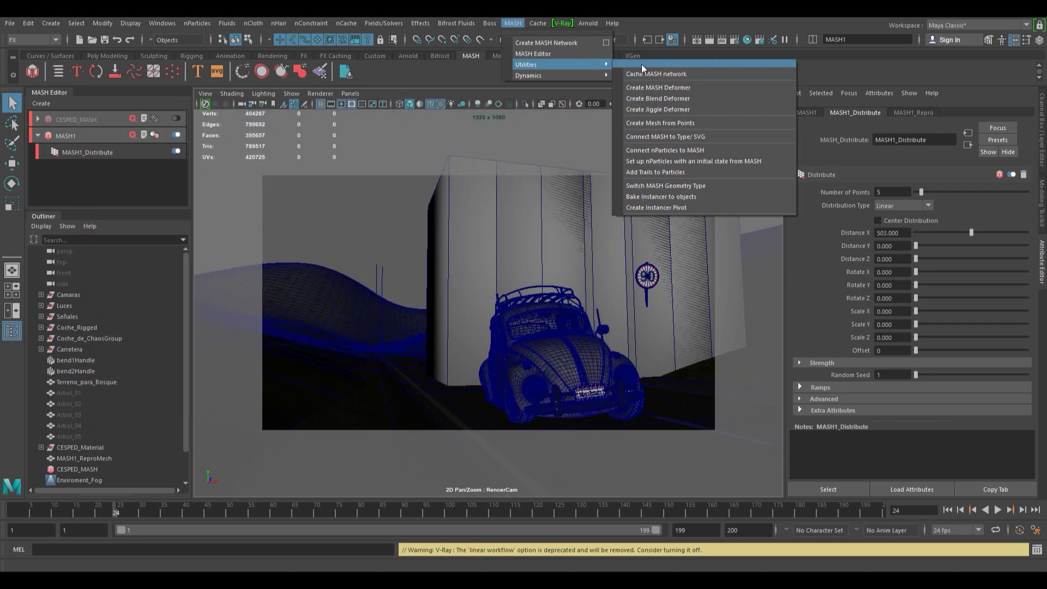
{"action": "left_click", "coordinate": [691, 186]}
{"action": "left_click", "coordinate": [708, 41]}
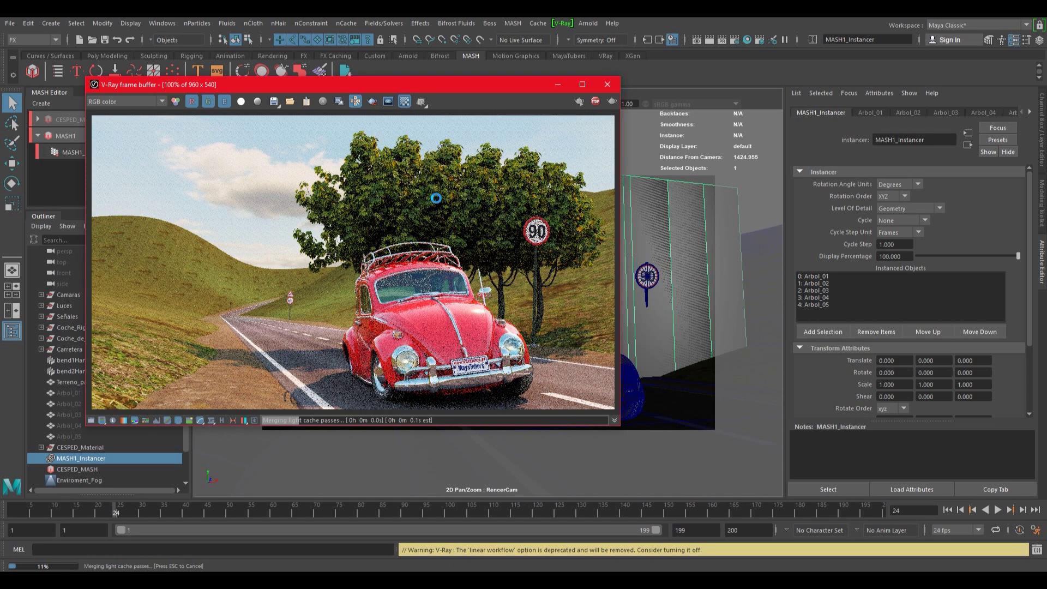
{"action": "left_click", "coordinate": [608, 85]}
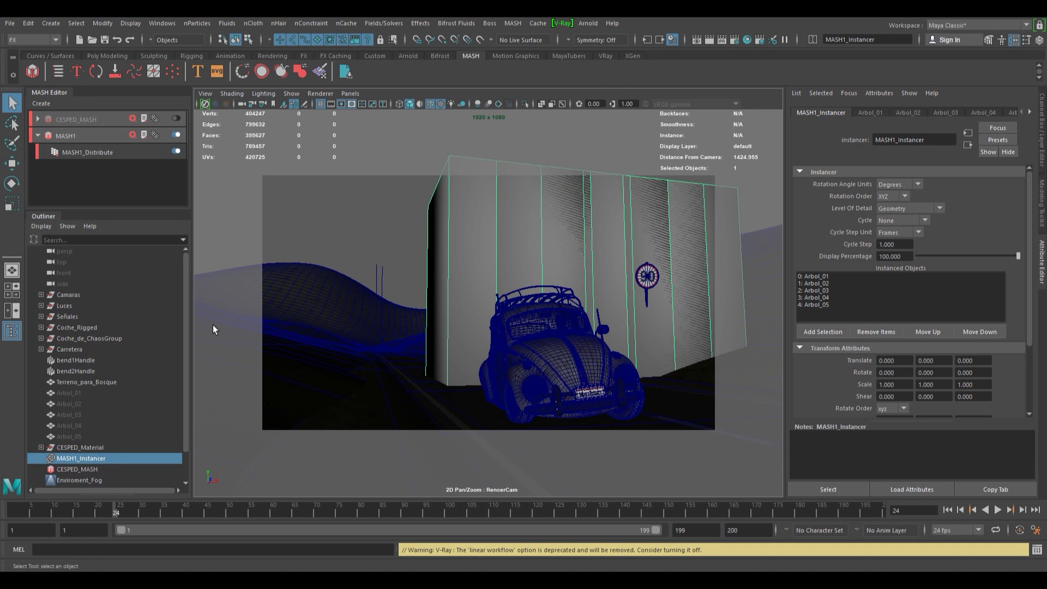
Switch the MASH1 network's geometry type back to Mesh directly from its entry in the MASH Editor
{"action": "left_click", "coordinate": [144, 135]}
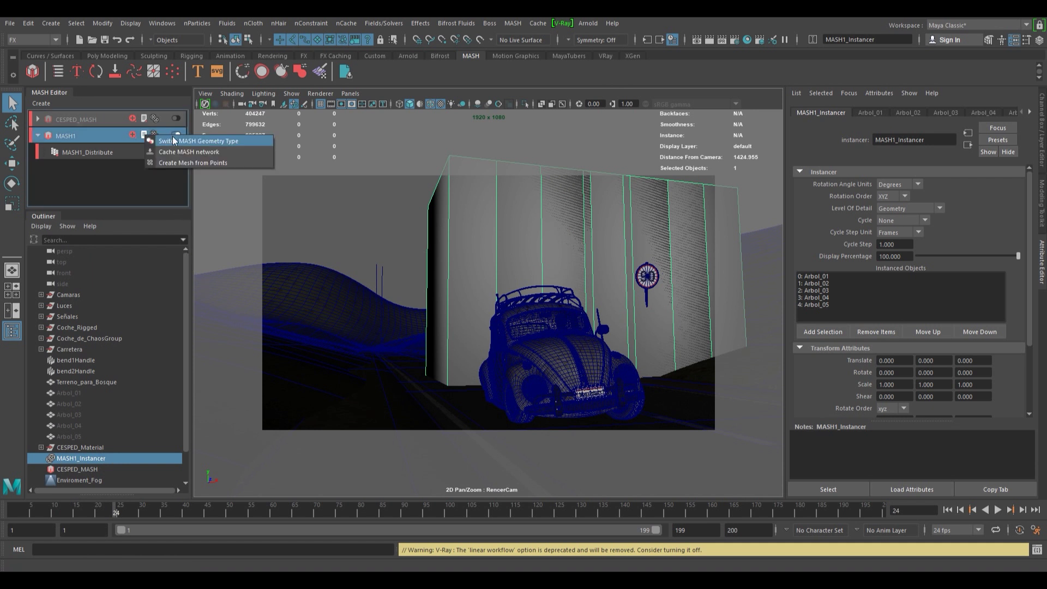
{"action": "left_click", "coordinate": [245, 141]}
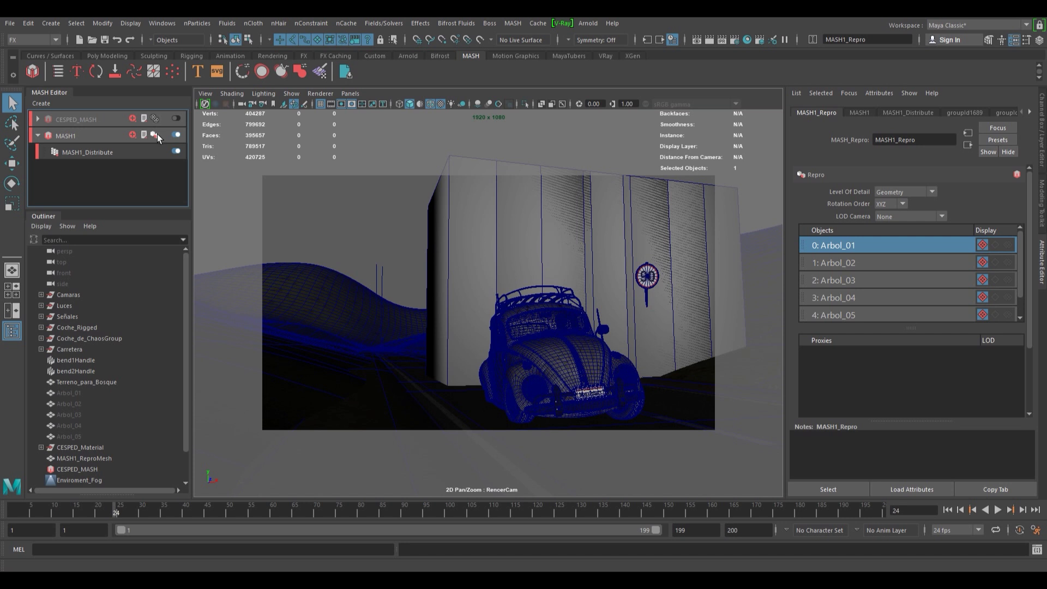
Render the camera view to check the trees with the Mesh geometry type, and change the menu set to Modeling
{"action": "left_click", "coordinate": [709, 39]}
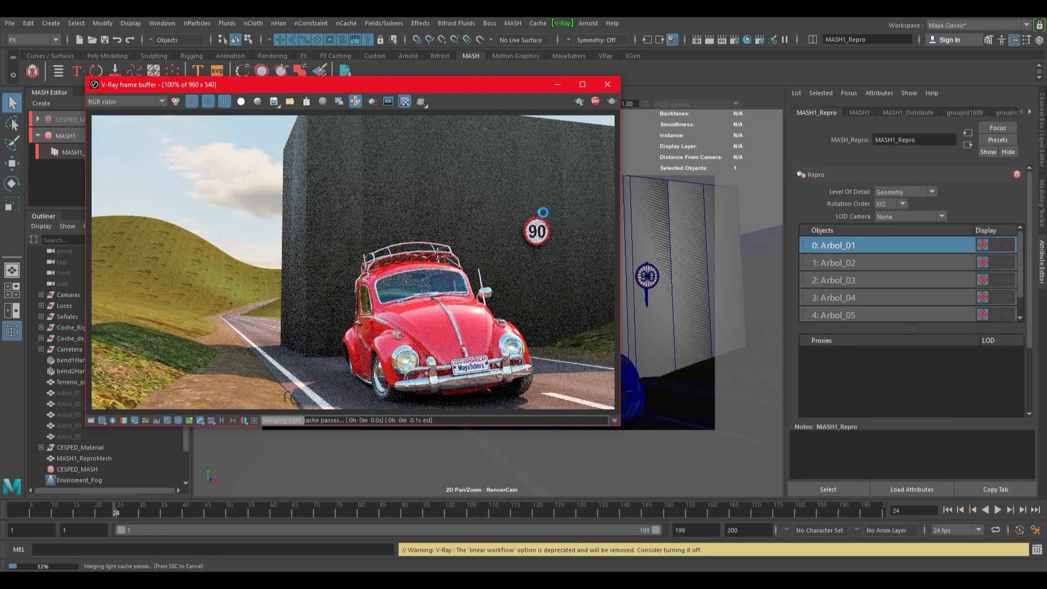
{"action": "left_click", "coordinate": [607, 85]}
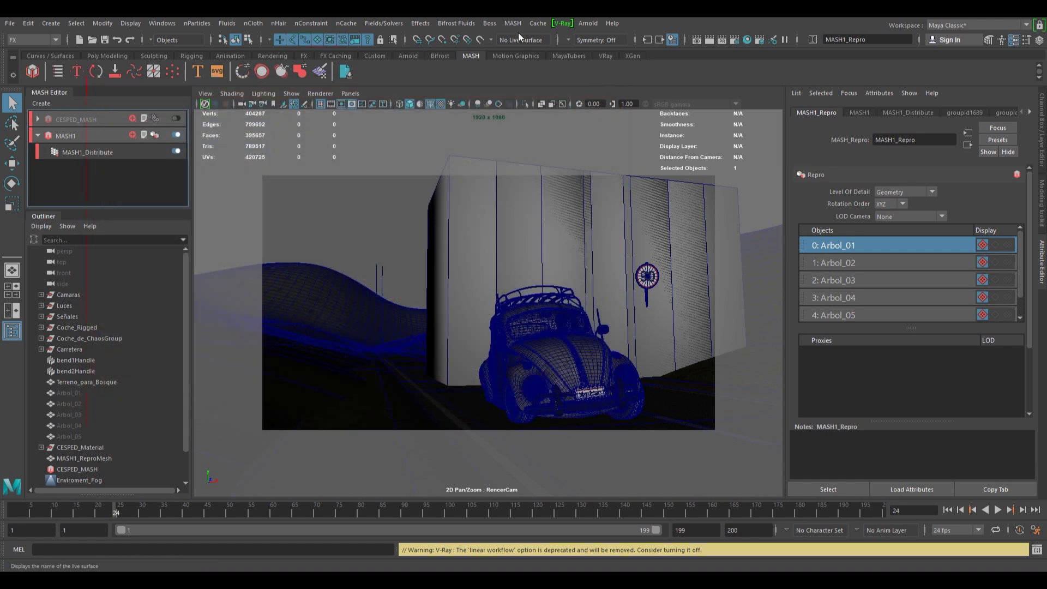
{"action": "left_click", "coordinate": [44, 41]}
{"action": "left_click", "coordinate": [43, 52]}
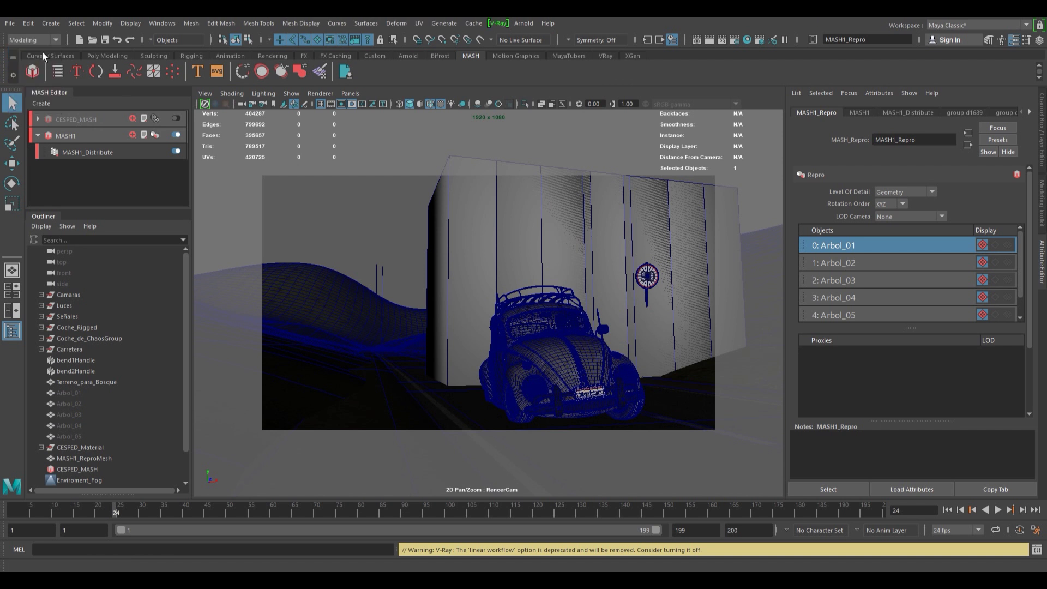
Switch the MASH1 network's geometry type from Mesh to Instancer and render the camera view to check the tree row
{"action": "left_click", "coordinate": [155, 135]}
{"action": "left_click", "coordinate": [159, 145]}
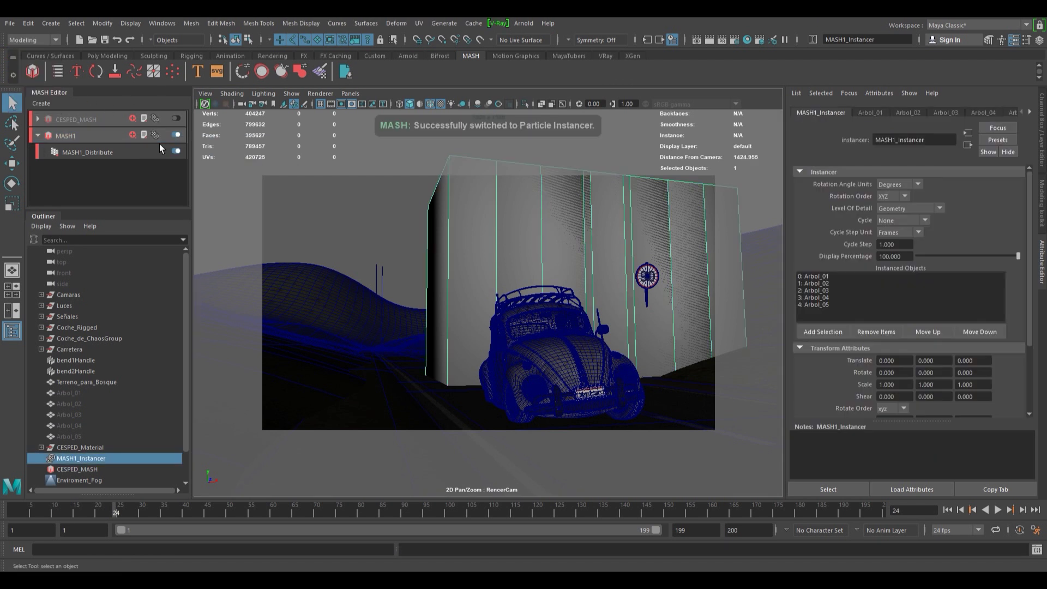
{"action": "left_click", "coordinate": [710, 40]}
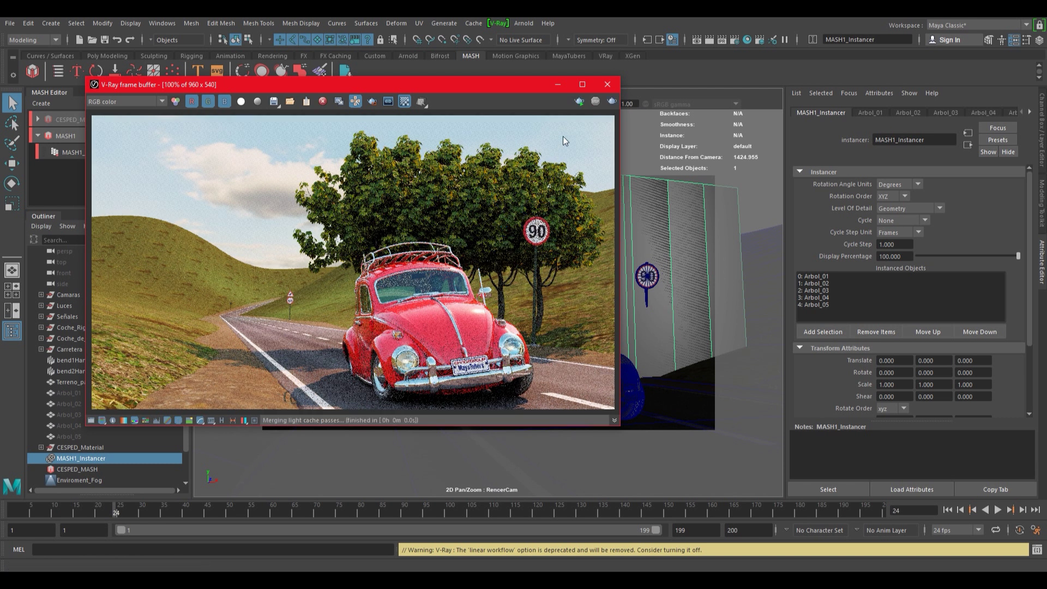
{"action": "left_click", "coordinate": [607, 84]}
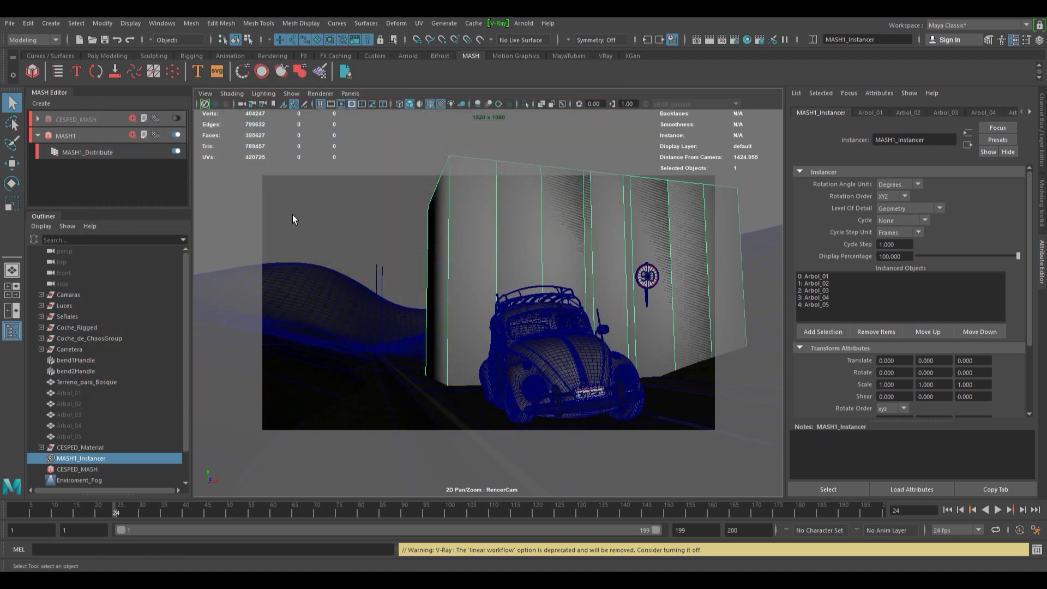
Set the MASH1_Distribute distribution type to Mesh and connect the Terreno_para_Bosque terrain as its input mesh
{"action": "left_click", "coordinate": [110, 152]}
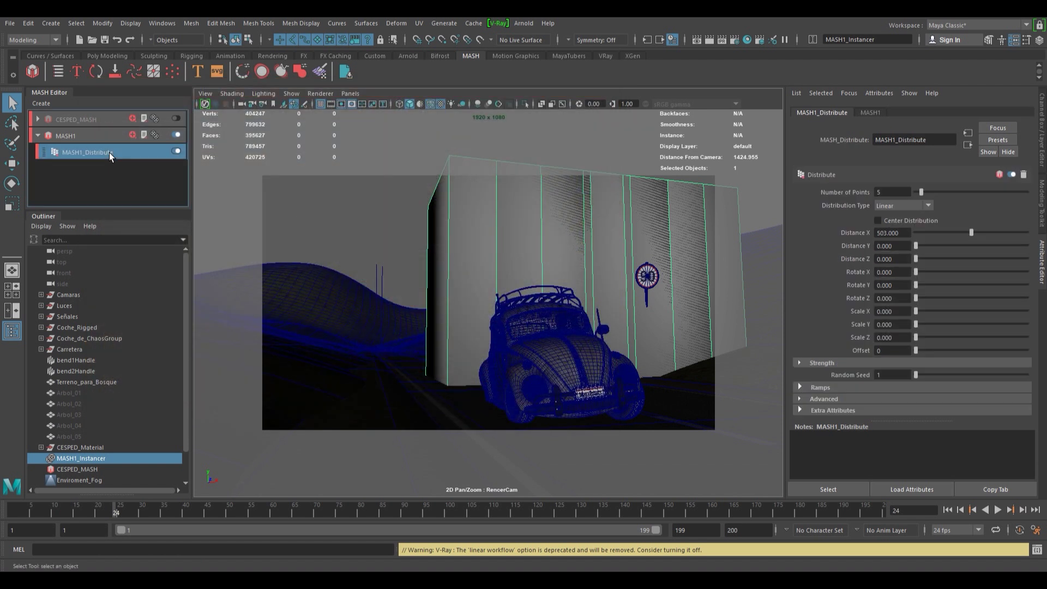
{"action": "left_click", "coordinate": [902, 205]}
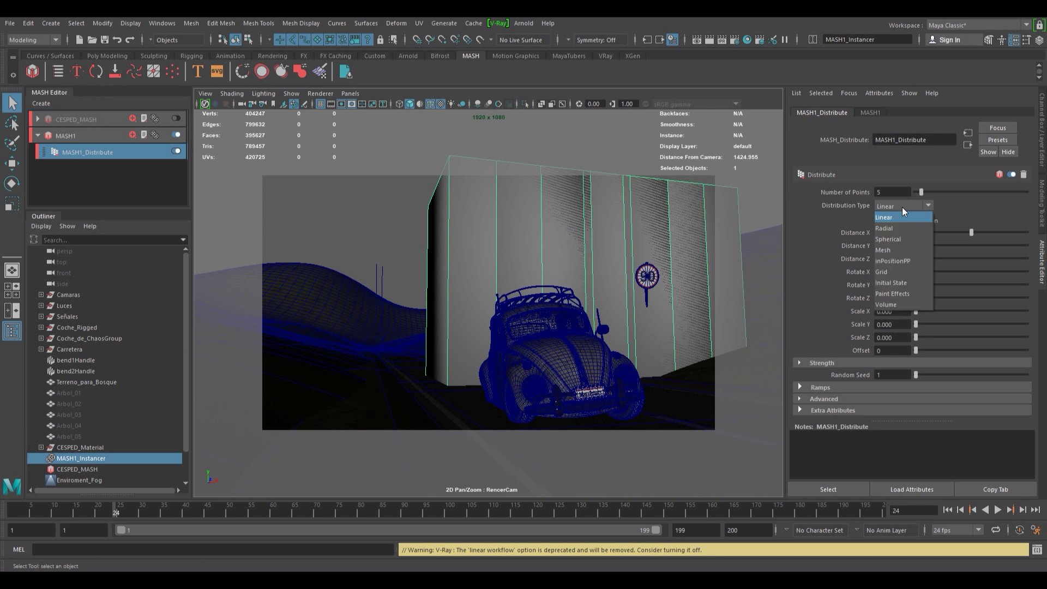
{"action": "left_click", "coordinate": [912, 249]}
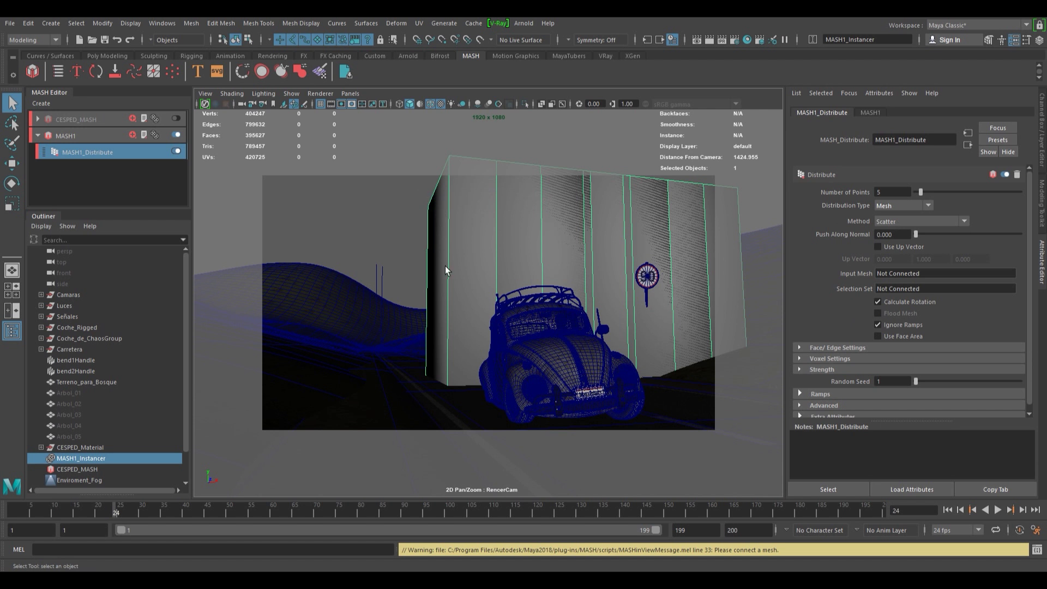
{"action": "left_click", "coordinate": [314, 268]}
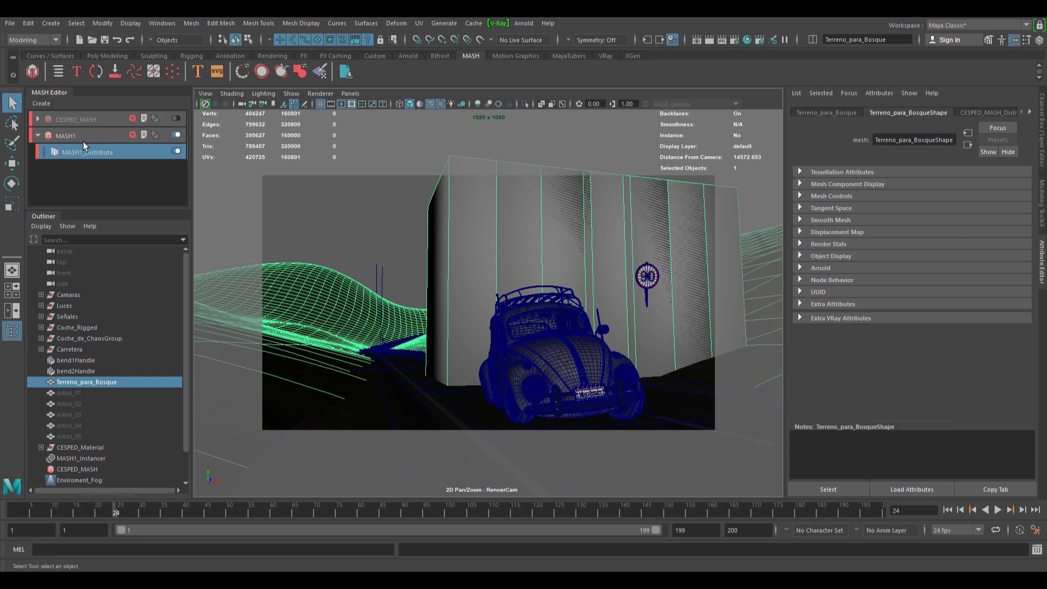
{"action": "left_click", "coordinate": [94, 155]}
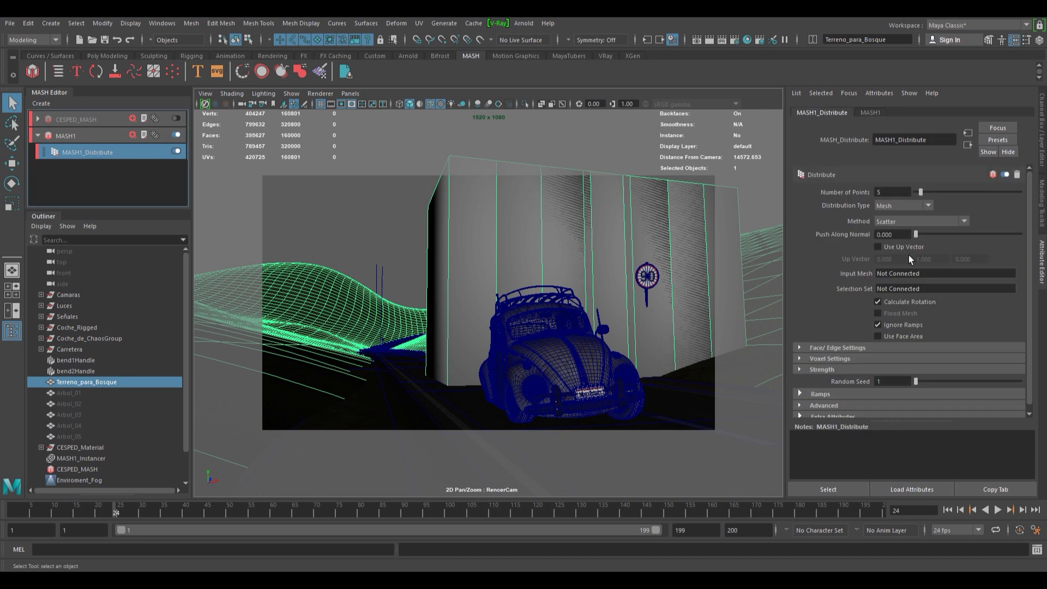
{"action": "right_click", "coordinate": [920, 274]}
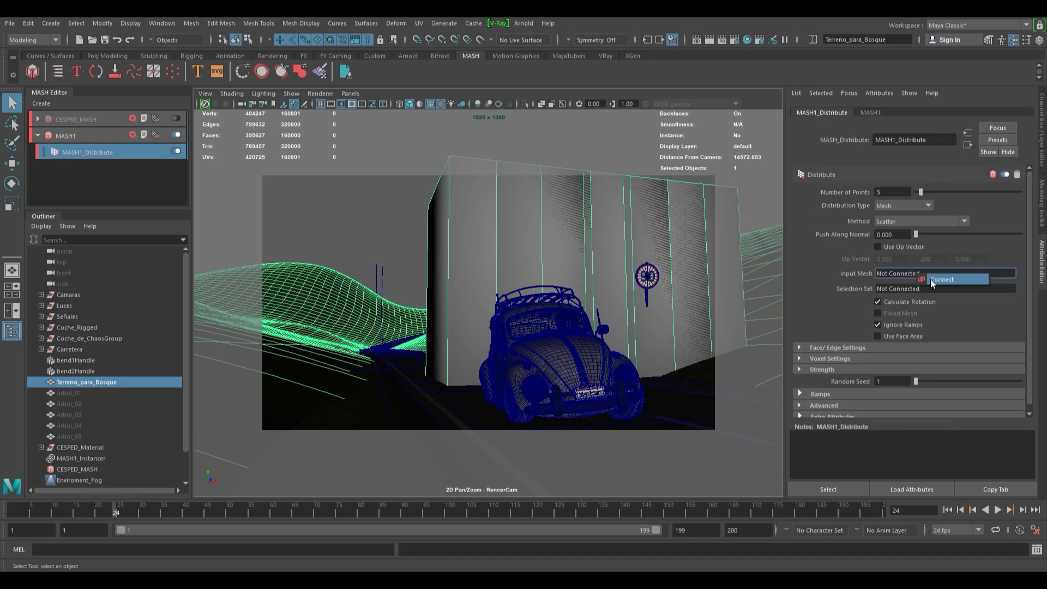
{"action": "left_click", "coordinate": [931, 279]}
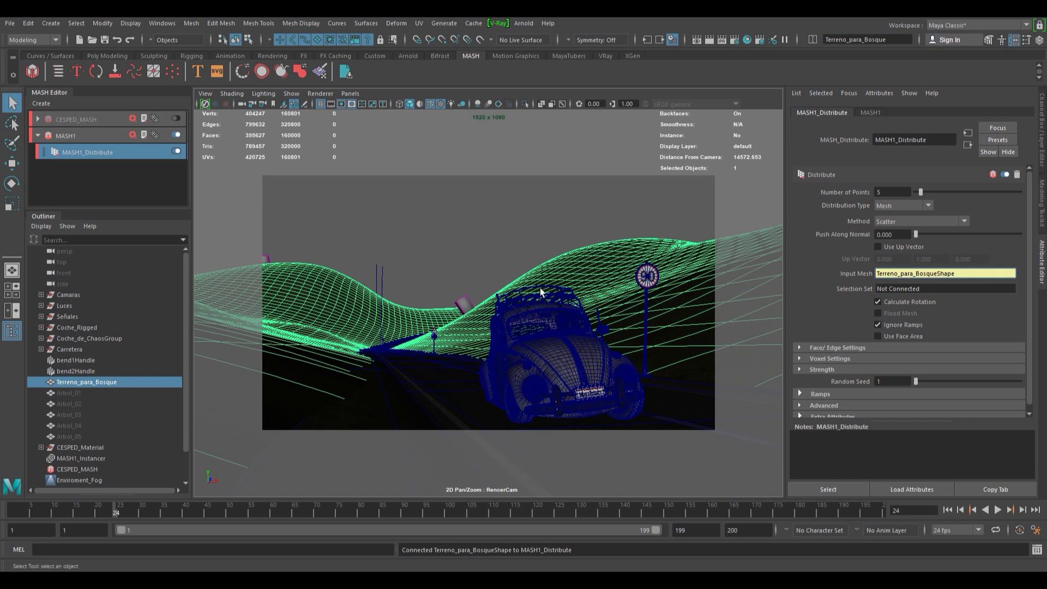
Set the Number of Points in MASH1_Distribute to 505 to scatter more trees across the terrain
{"action": "right_click_drag", "start_coordinate": [549, 282], "coordinate": [482, 300], "text": "alt"}
{"action": "left_click_drag", "start_coordinate": [482, 306], "coordinate": [516, 349], "text": "alt"}
{"action": "right_click_drag", "start_coordinate": [527, 288], "coordinate": [295, 354], "text": "alt"}
{"action": "left_click_drag", "start_coordinate": [539, 290], "coordinate": [532, 290], "text": "alt"}
{"action": "scroll", "coordinate": [535, 313], "scroll_direction": "down", "scroll_amount": 6}
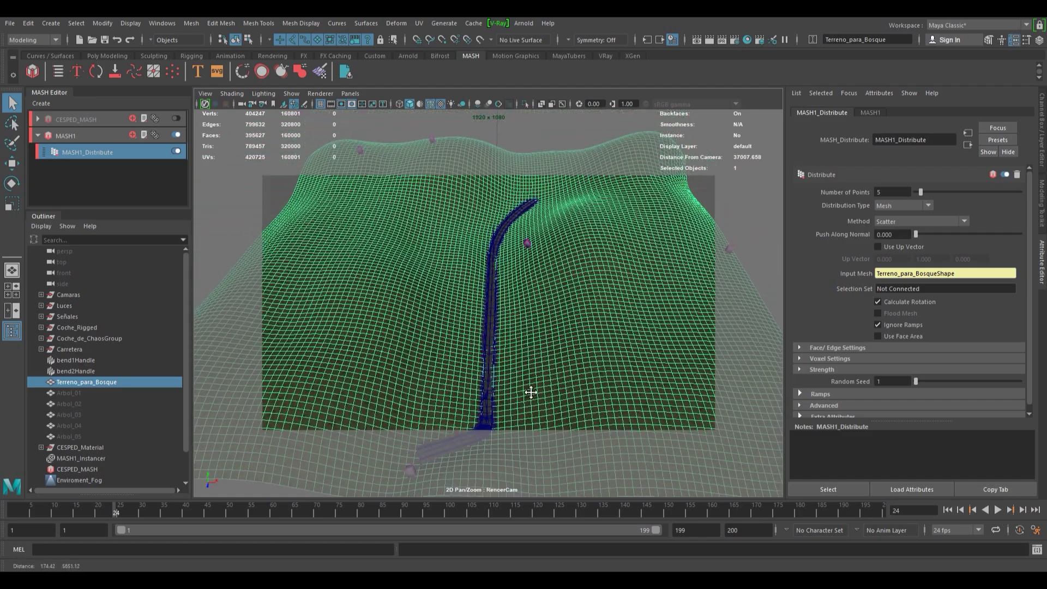
{"action": "middle_click_drag", "start_coordinate": [477, 321], "coordinate": [471, 350], "text": "alt"}
{"action": "left_click_drag", "start_coordinate": [471, 350], "coordinate": [467, 346], "text": "alt"}
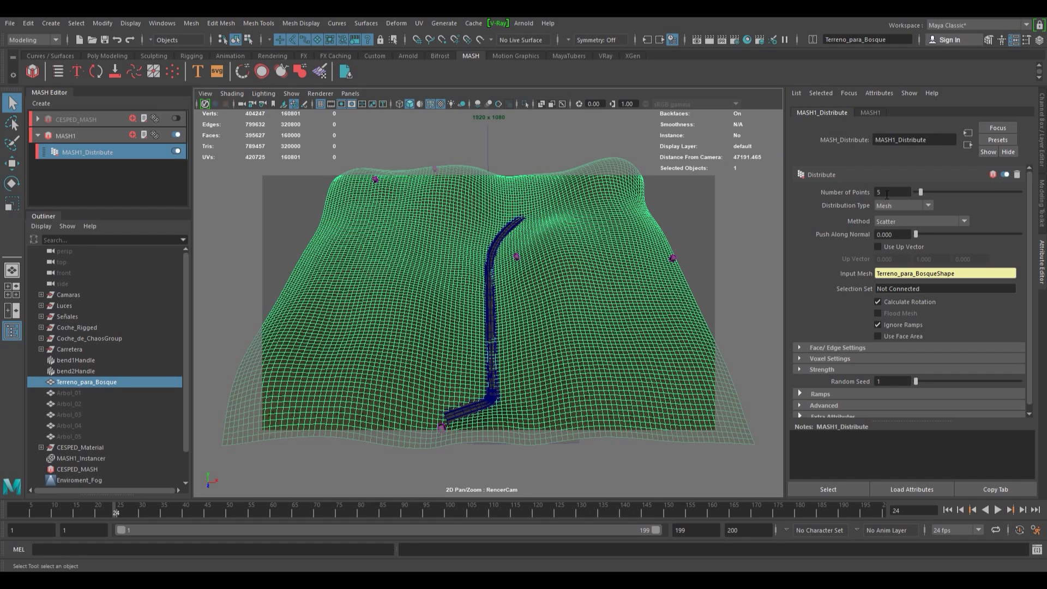
{"action": "left_click", "coordinate": [883, 194]}
{"action": "type", "text": "505"}
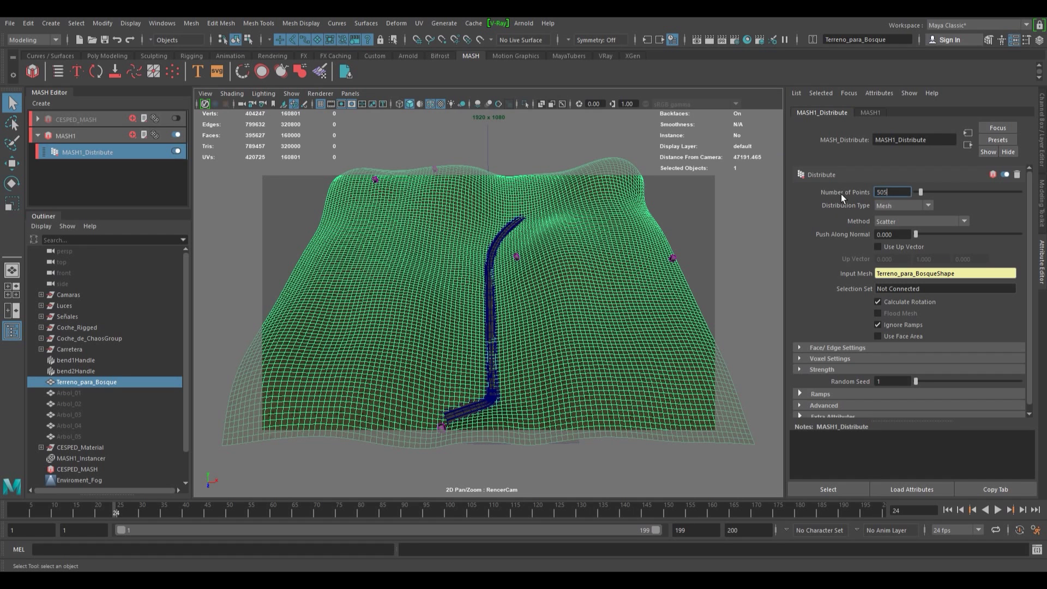
{"action": "key", "text": "Return"}
Render a closer view of the terrain to check the scattered trees
{"action": "scroll", "coordinate": [485, 299], "scroll_direction": "up", "scroll_amount": 3}
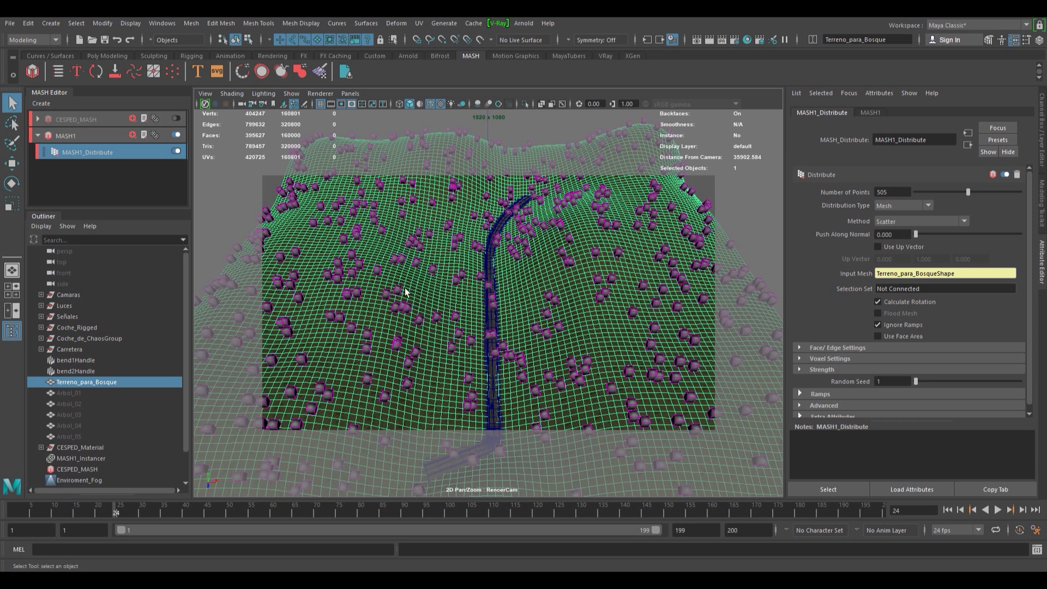
{"action": "left_click_drag", "start_coordinate": [554, 290], "coordinate": [352, 218], "text": "alt"}
{"action": "right_click_drag", "start_coordinate": [352, 219], "coordinate": [659, 300], "text": "alt"}
{"action": "middle_click_drag", "start_coordinate": [647, 296], "coordinate": [628, 321], "text": "alt"}
{"action": "left_click", "coordinate": [710, 38]}
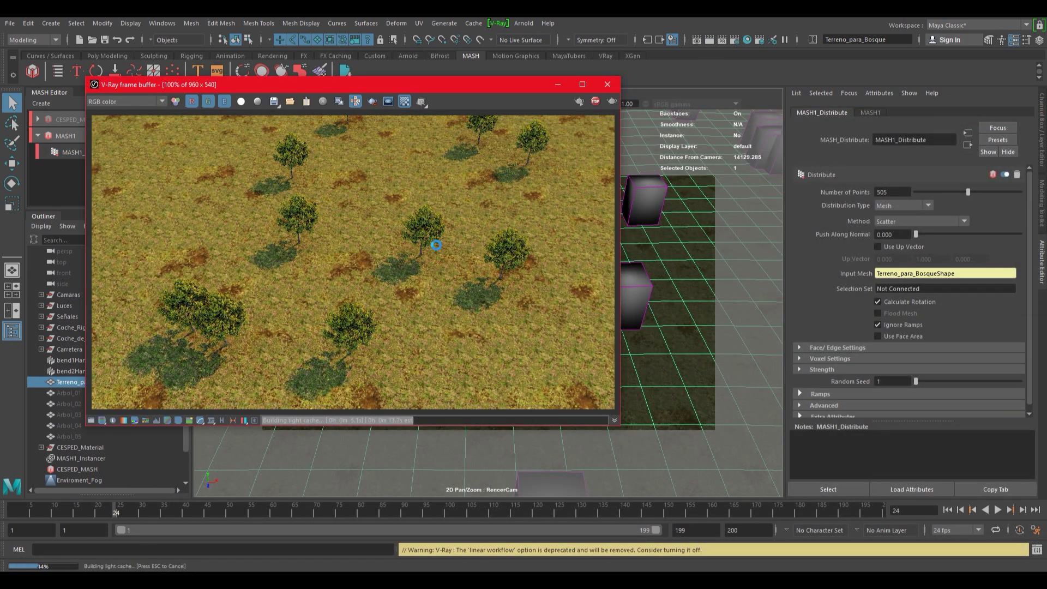
{"action": "left_click", "coordinate": [557, 84]}
Turn off Calculate Rotation in MASH1_Distribute and render a close view of the hillside to check the trees' orientation
{"action": "middle_click_drag", "start_coordinate": [491, 245], "coordinate": [467, 273], "text": "alt"}
{"action": "left_click_drag", "start_coordinate": [467, 272], "coordinate": [540, 235], "text": "alt"}
{"action": "left_click_drag", "start_coordinate": [422, 243], "coordinate": [402, 247], "text": "alt"}
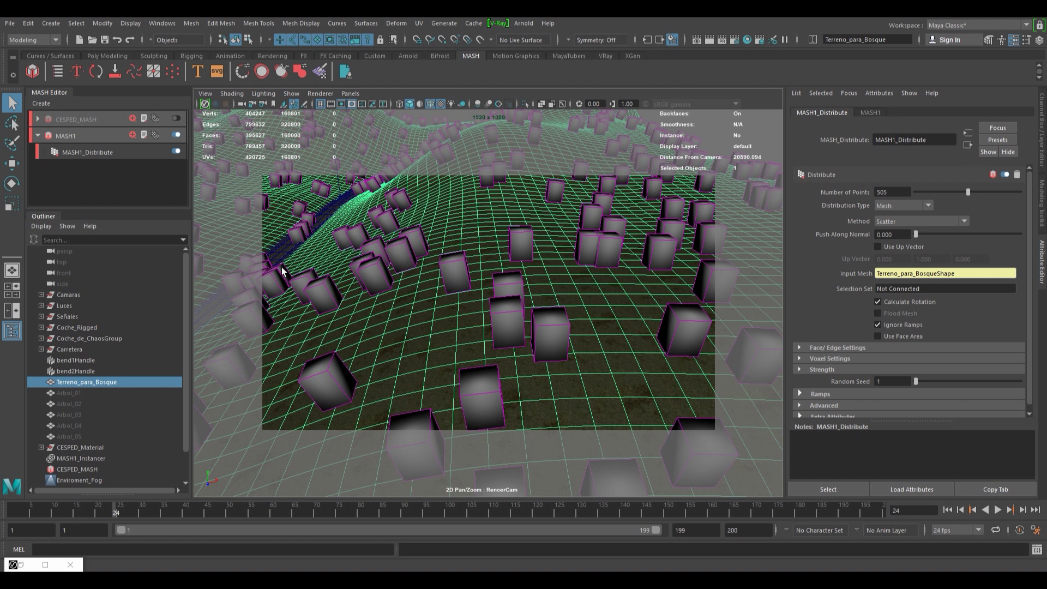
{"action": "left_click", "coordinate": [906, 301]}
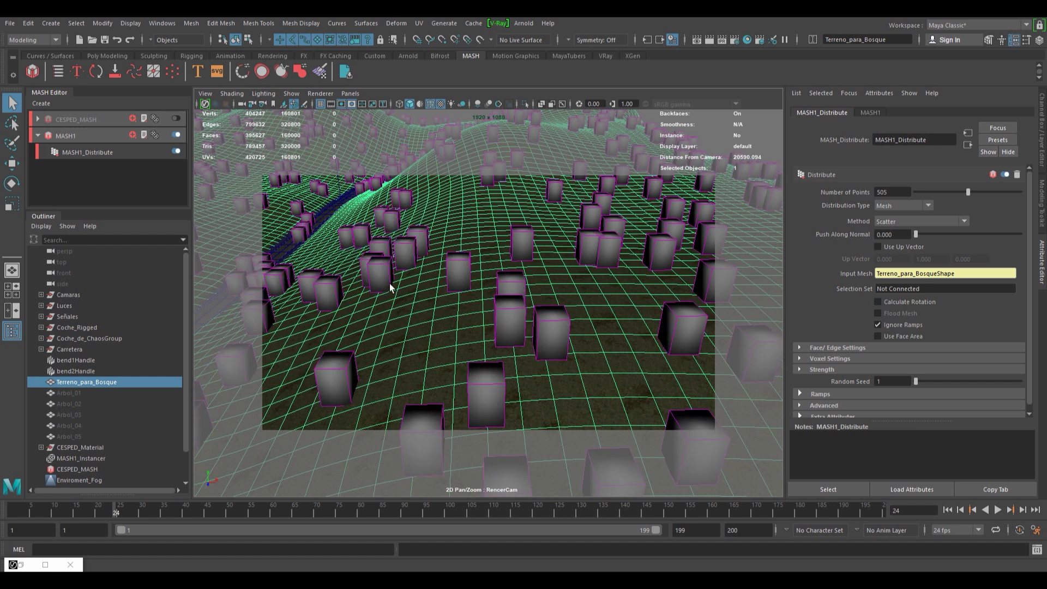
{"action": "right_click_drag", "start_coordinate": [389, 283], "coordinate": [493, 277], "text": "alt"}
{"action": "middle_click_drag", "start_coordinate": [493, 277], "coordinate": [624, 314], "text": "alt"}
{"action": "left_click", "coordinate": [710, 39]}
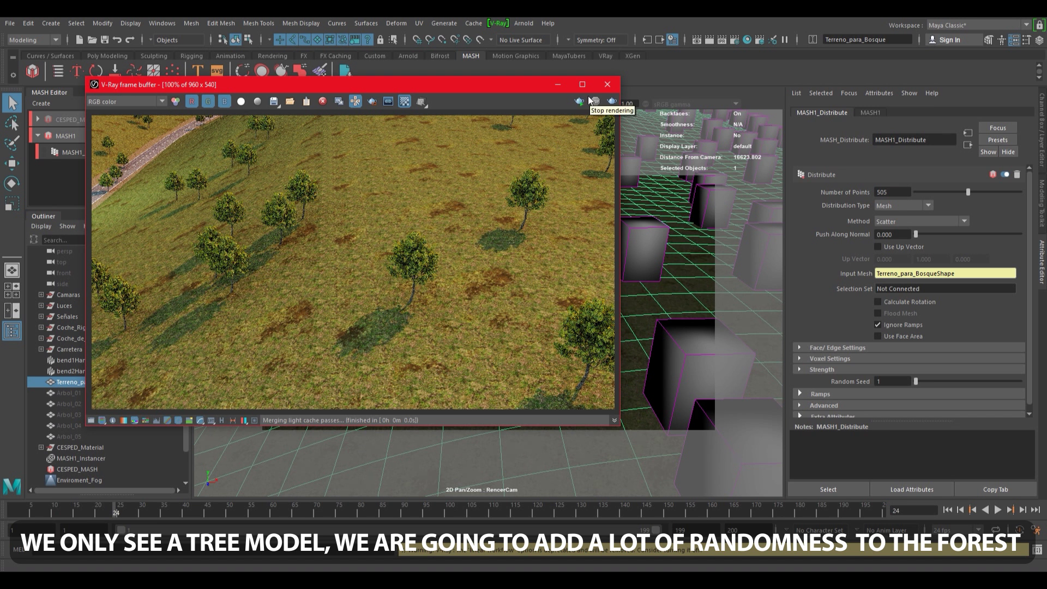
{"action": "left_click", "coordinate": [608, 85]}
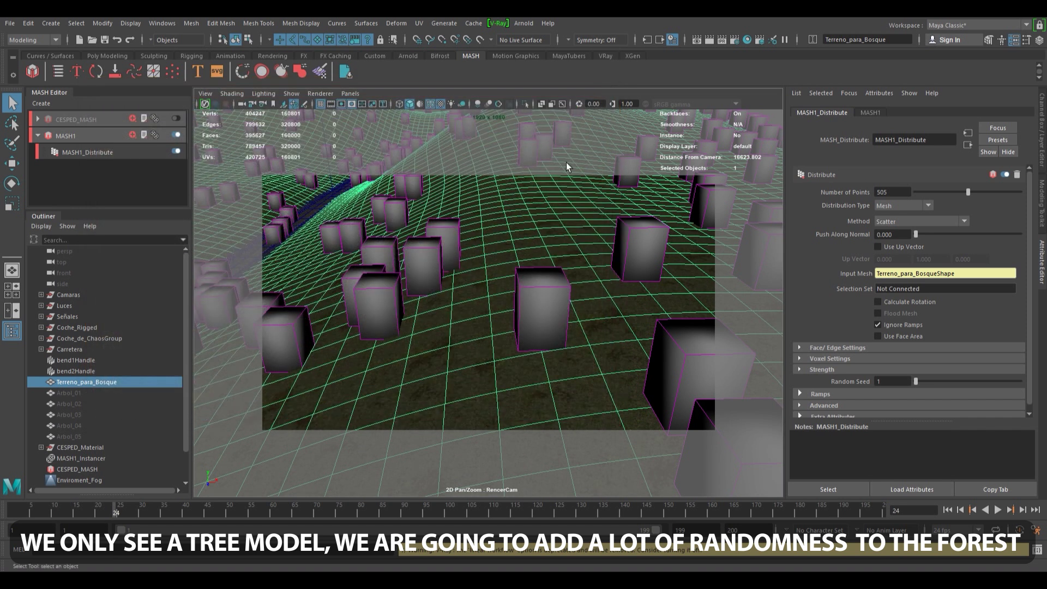
Add an ID node to the MASH1 network to mix the different tree models
{"action": "left_click", "coordinate": [87, 135]}
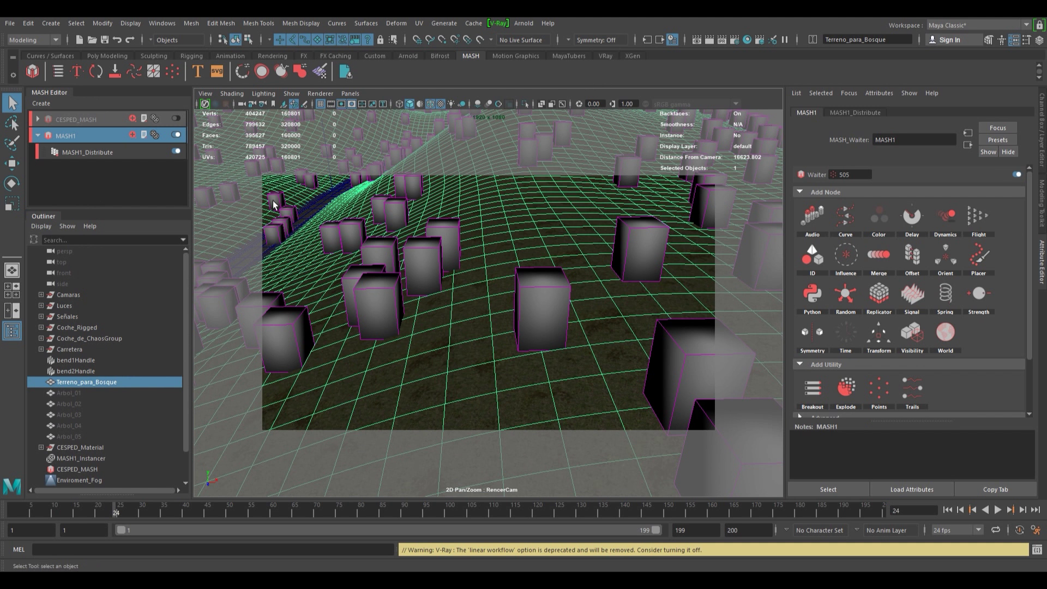
{"action": "left_click", "coordinate": [132, 135]}
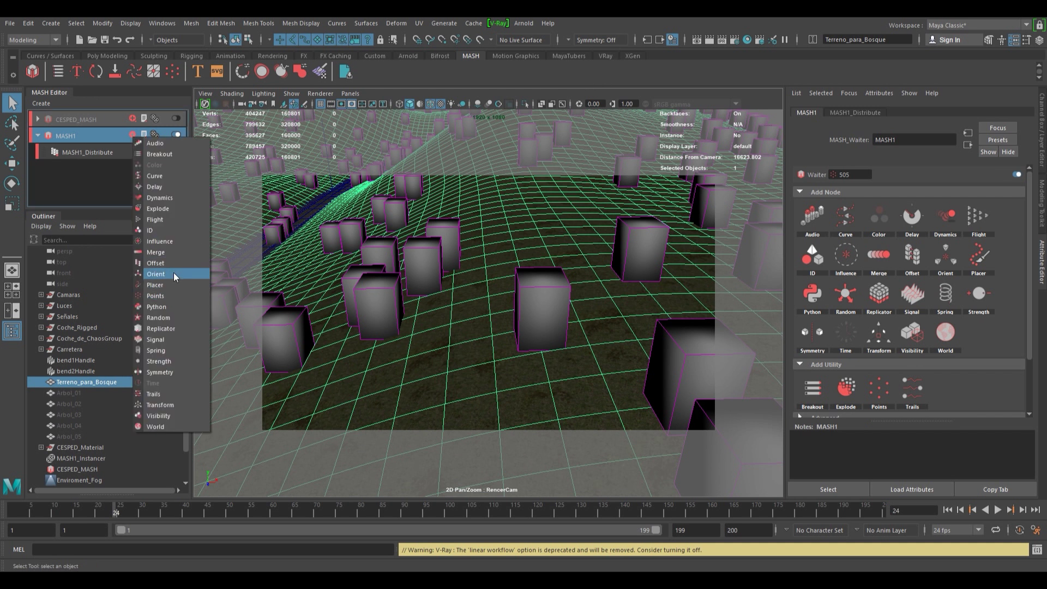
{"action": "left_click", "coordinate": [170, 229]}
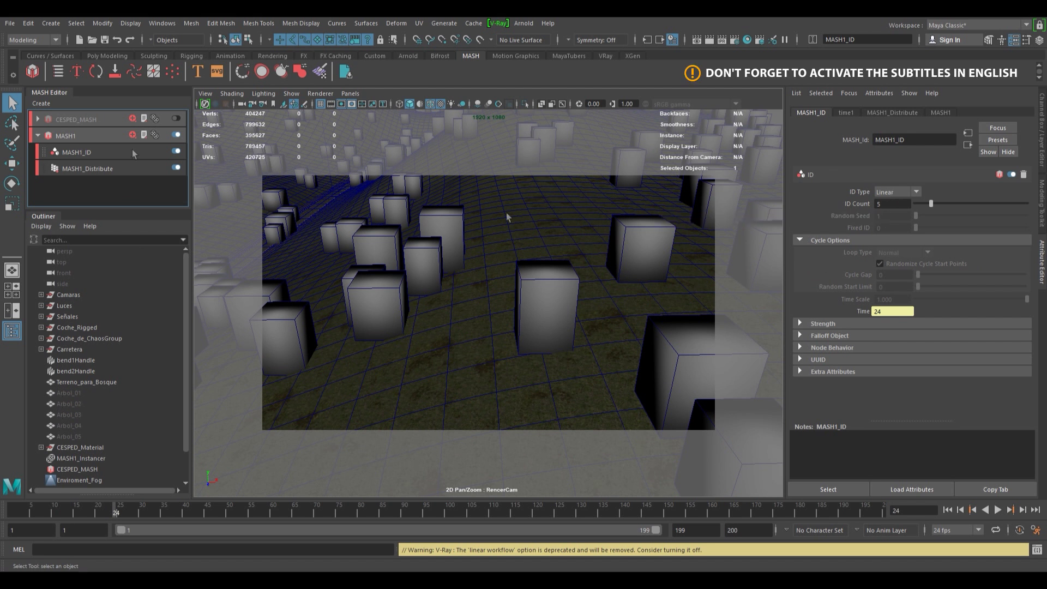
Set the Number of Points in MASH1_Distribute to 1200 and render the hillside to check the tree variety
{"action": "left_click", "coordinate": [86, 169]}
{"action": "left_click", "coordinate": [890, 191]}
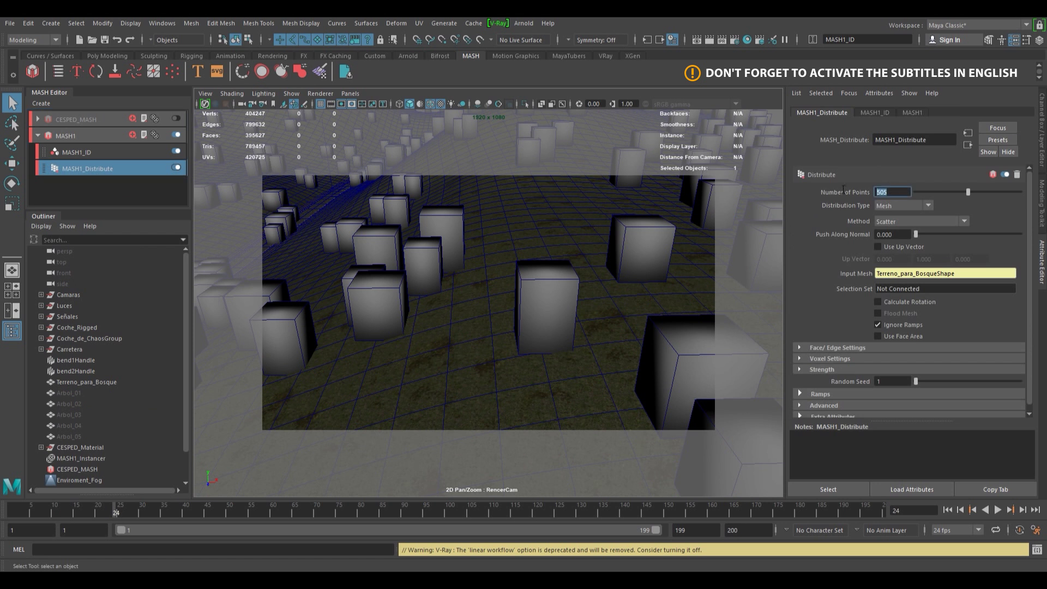
{"action": "type", "text": "1200"}
{"action": "key", "text": "Return"}
{"action": "left_click", "coordinate": [709, 41]}
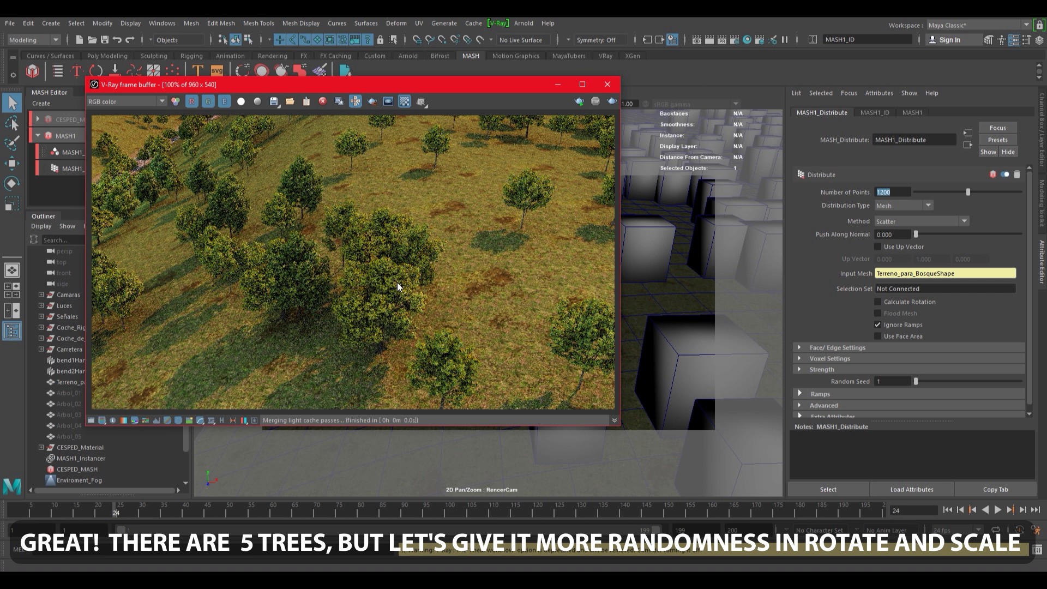
{"action": "left_click", "coordinate": [608, 84]}
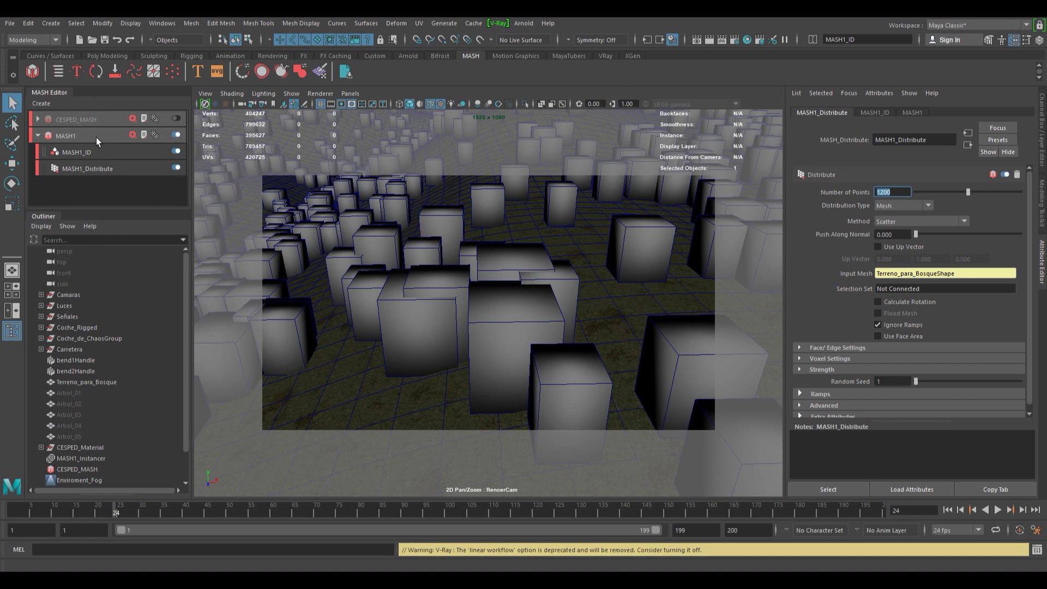
Add a Random node to the MASH1 network with Position X, Y and Z at 0 and Transformation Space set to Local
{"action": "left_click", "coordinate": [134, 138]}
{"action": "left_click", "coordinate": [131, 133]}
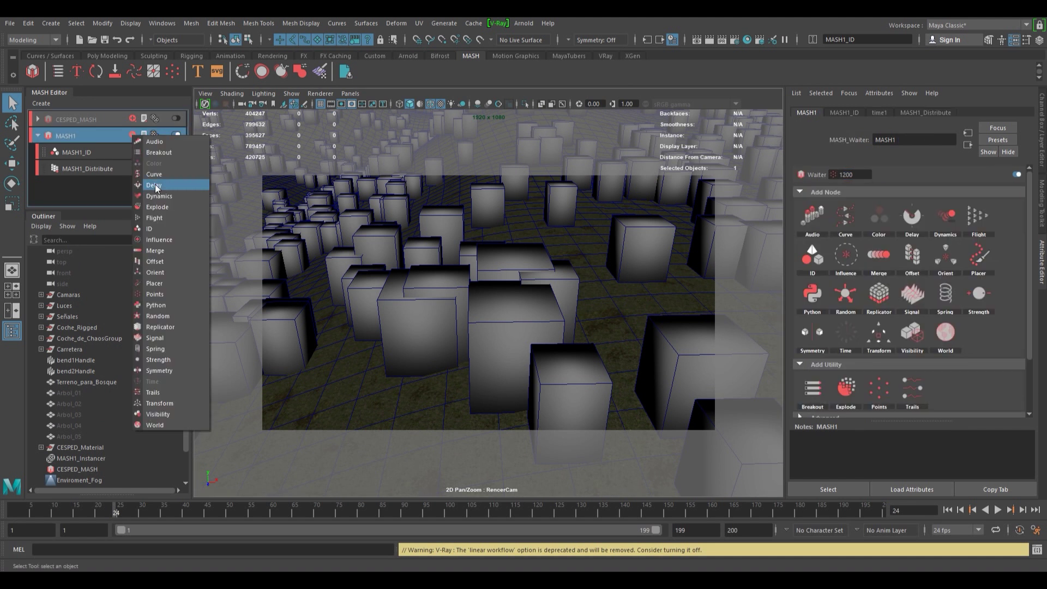
{"action": "left_click", "coordinate": [172, 312]}
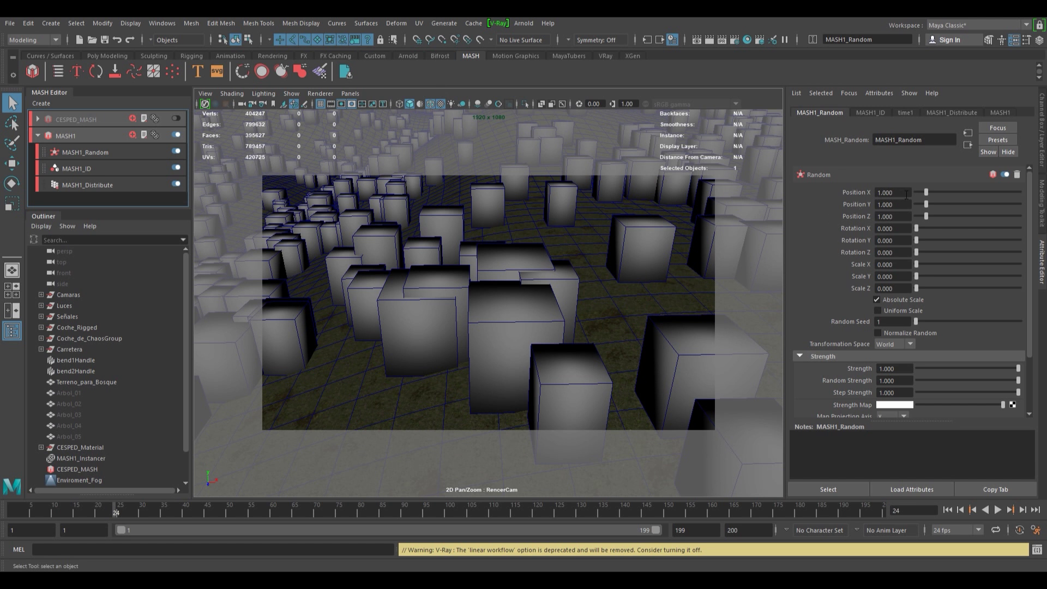
{"action": "left_click_drag", "start_coordinate": [926, 193], "coordinate": [926, 218]}
{"action": "left_click", "coordinate": [895, 344]}
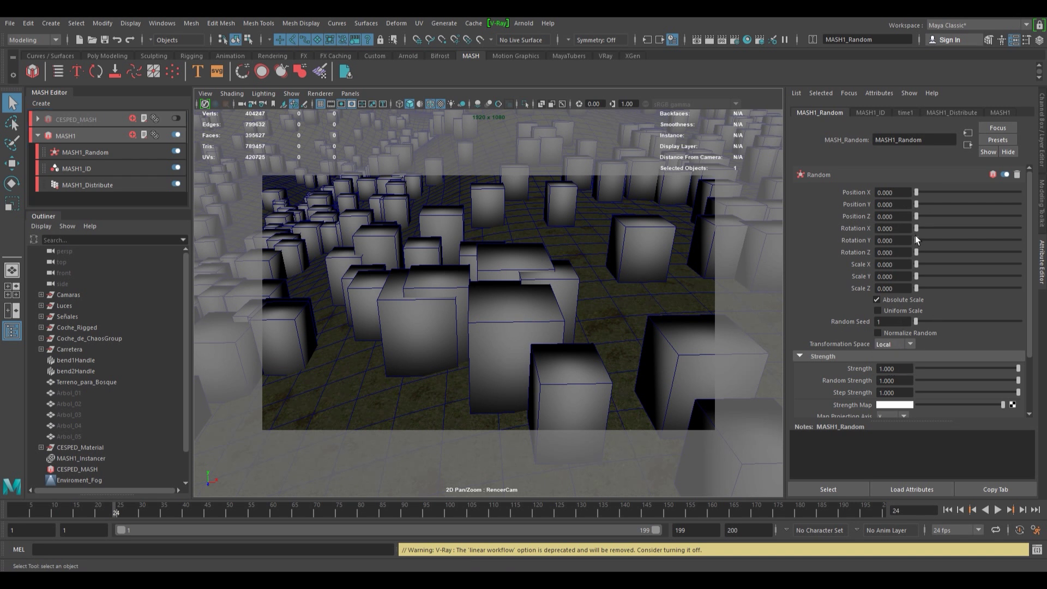
Set the MASH1_Random node's Rotation Y to 360, Rotation X to 2 and Rotation Z to 4
{"action": "left_click_drag", "start_coordinate": [916, 239], "coordinate": [965, 244]}
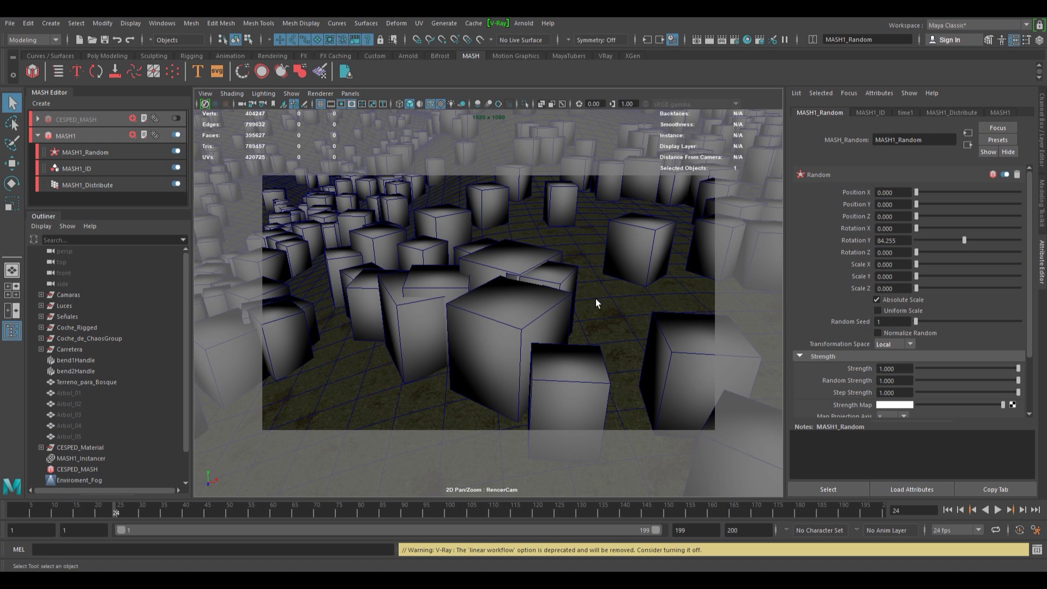
{"action": "double_click", "coordinate": [894, 240]}
{"action": "type", "text": "360"}
{"action": "key", "text": "Return"}
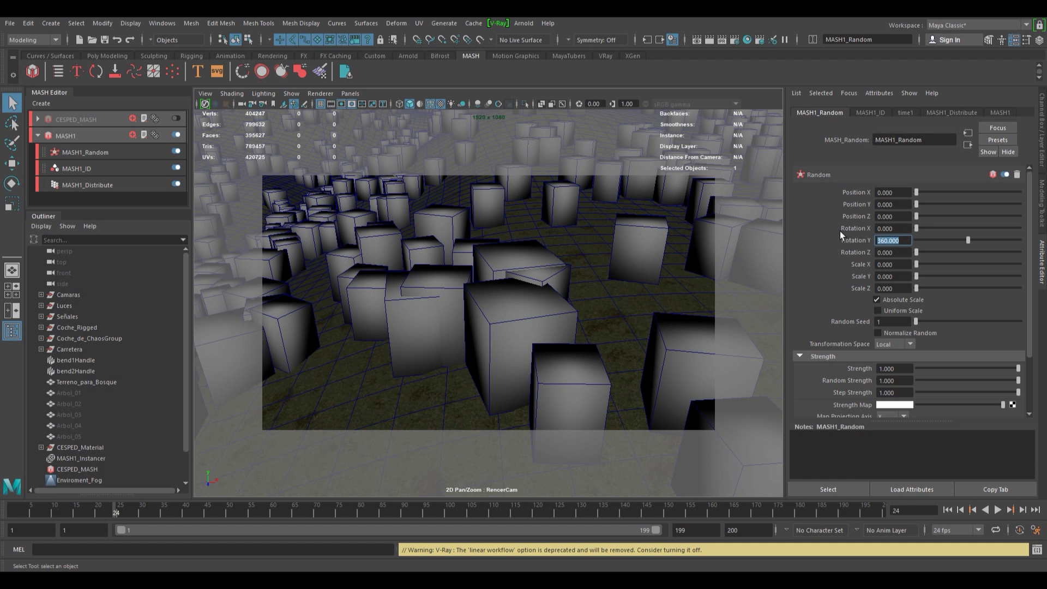
{"action": "double_click", "coordinate": [899, 228]}
{"action": "type", "text": "2"}
{"action": "key", "text": "Return"}
{"action": "double_click", "coordinate": [901, 252]}
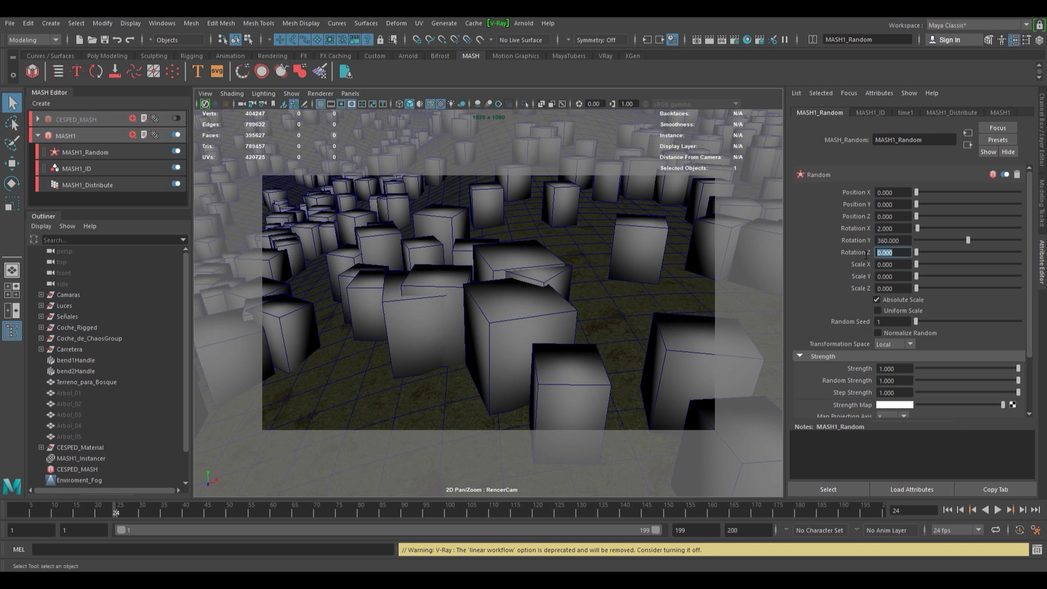
{"action": "type", "text": "4"}
{"action": "key", "text": "Return"}
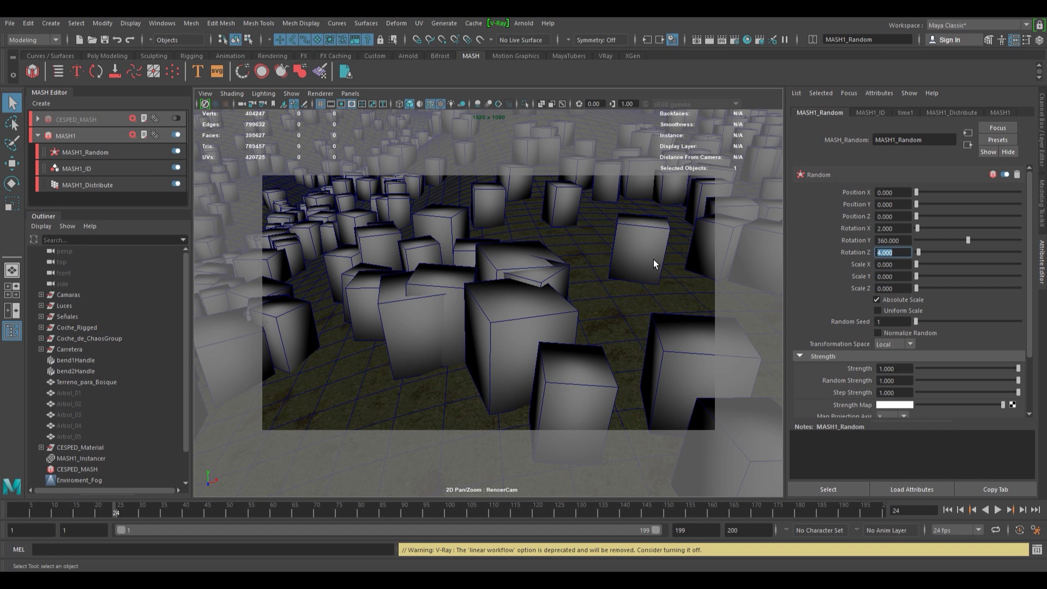
Try Uniform Scale on the MASH1_Random node with Scale X at about 0.48
{"action": "left_click", "coordinate": [894, 312]}
{"action": "mouse_move", "coordinate": [916, 263]}
{"action": "left_mouse_down"}
{"action": "mouse_move", "coordinate": [940, 264]}
{"action": "mouse_move", "coordinate": [921, 273]}
{"action": "left_mouse_up"}
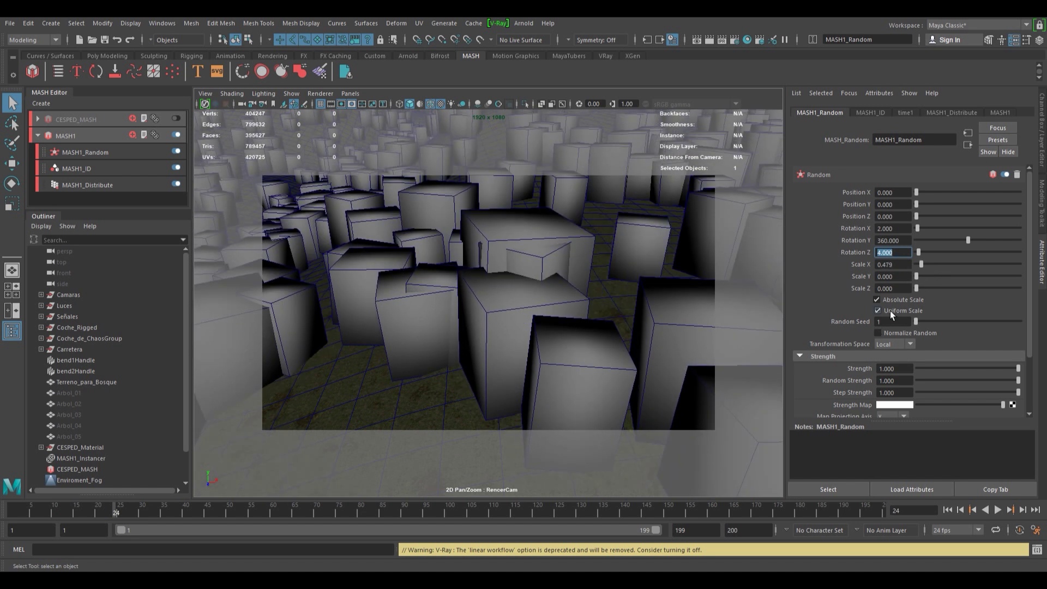
{"action": "left_click", "coordinate": [889, 310]}
Set the MASH1_Random node's Scale X to 0.75, Scale Y to 0.6 and Scale Z to 0.25
{"action": "type", "text": "0.75"}
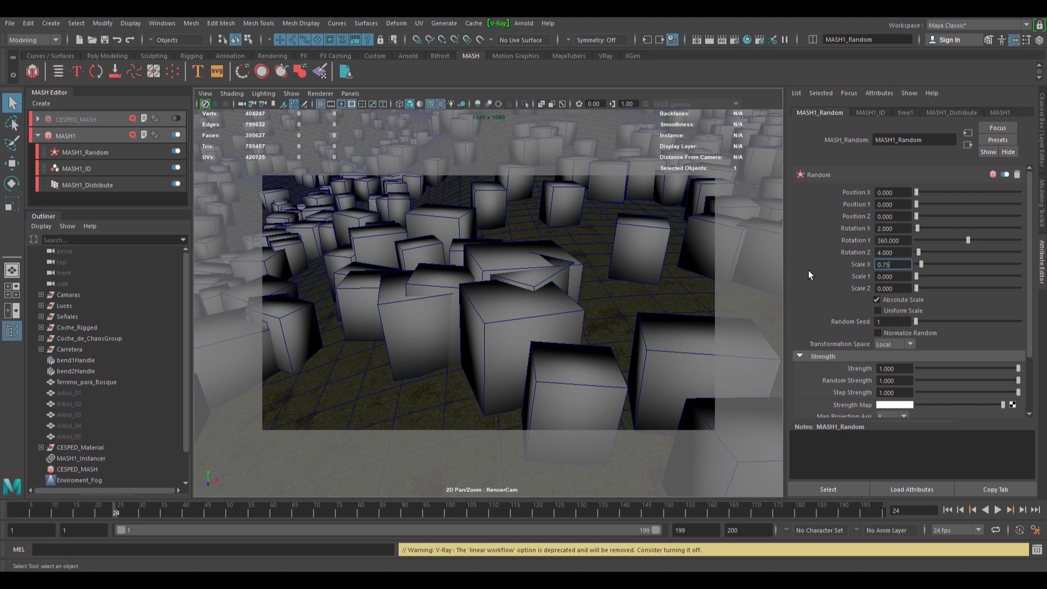
{"action": "key", "text": "Tab"}
{"action": "type", "text": "0"}
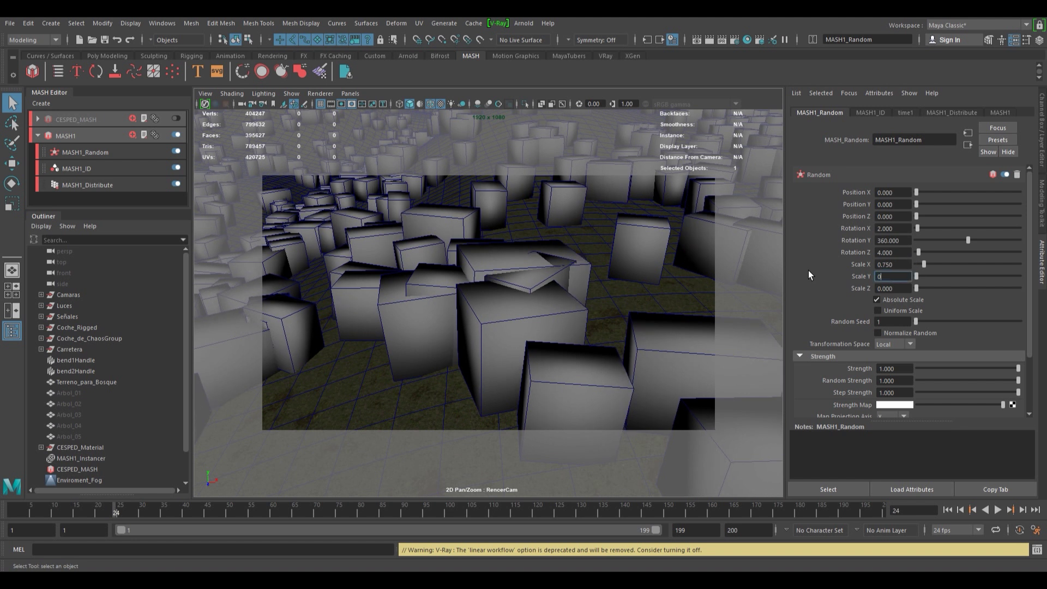
{"action": "type", "text": ".6"}
{"action": "key", "text": "Tab"}
{"action": "type", "text": "0.23"}
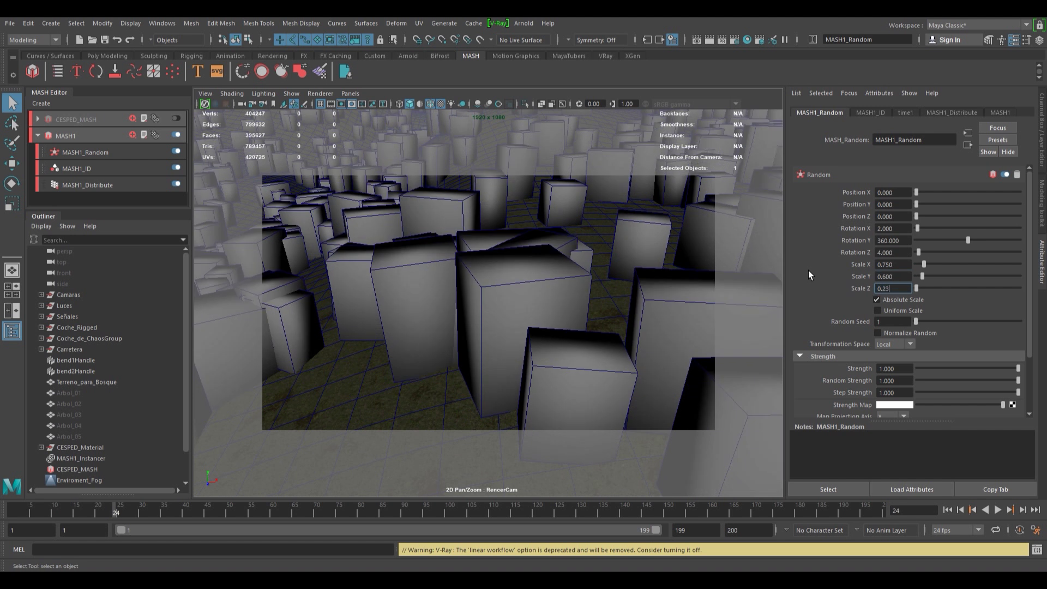
{"action": "type", "text": "5"}
{"action": "key", "text": "Return"}
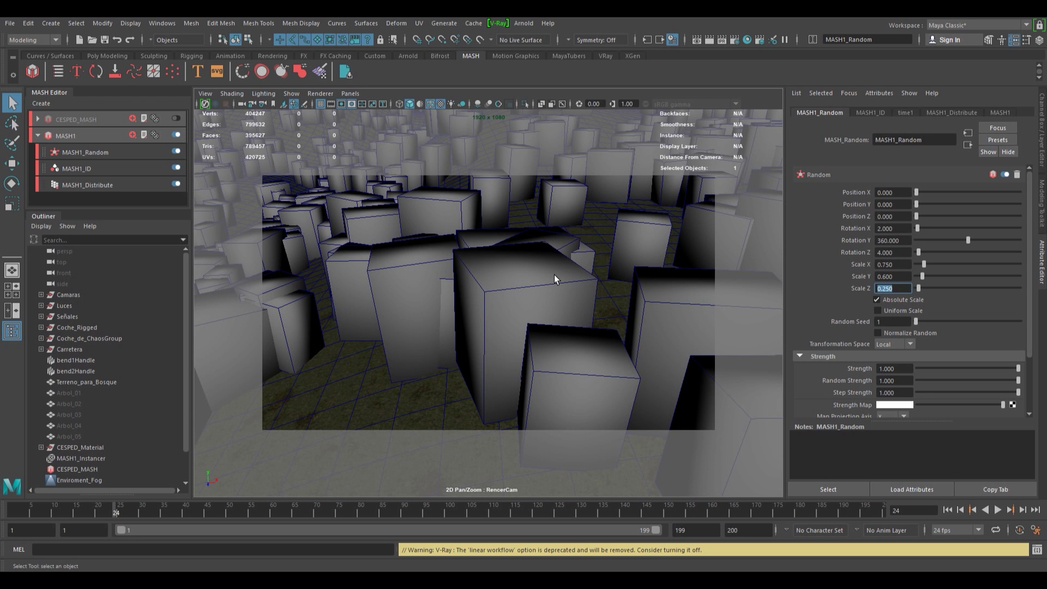
Inspect the distribution and size variation of the tree instances across the terrain and along the road
{"action": "right_click_drag", "start_coordinate": [554, 273], "coordinate": [434, 286], "text": "alt"}
{"action": "middle_click_drag", "start_coordinate": [592, 269], "coordinate": [544, 271], "text": "alt"}
{"action": "right_click_drag", "start_coordinate": [545, 271], "coordinate": [512, 269], "text": "alt"}
{"action": "middle_click_drag", "start_coordinate": [512, 267], "coordinate": [520, 288], "text": "alt"}
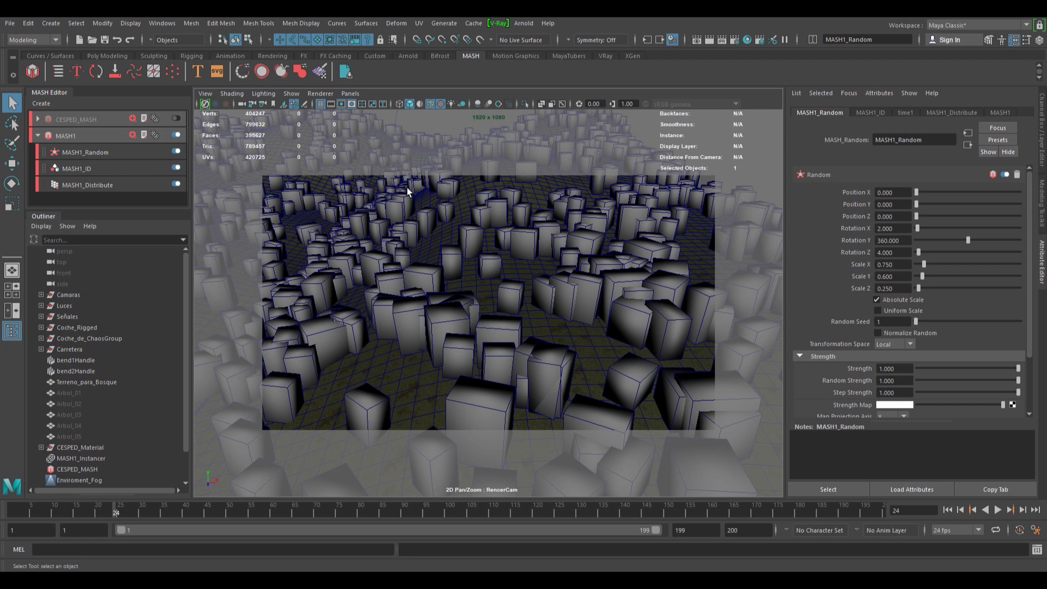
{"action": "right_click_drag", "start_coordinate": [383, 315], "coordinate": [533, 285], "text": "alt"}
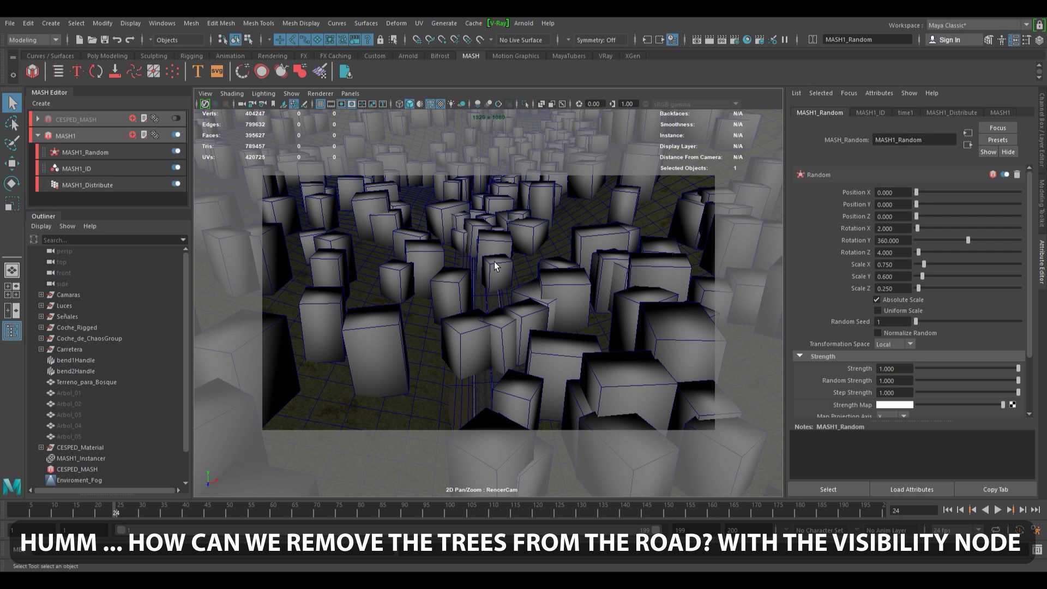
{"action": "left_click_drag", "start_coordinate": [568, 276], "coordinate": [464, 299], "text": "alt"}
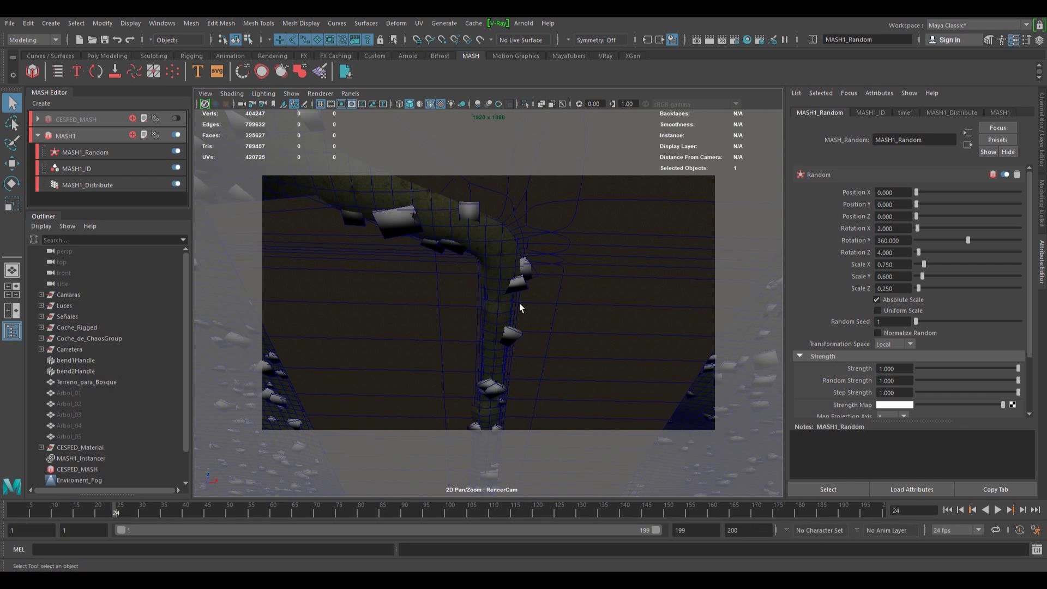
{"action": "left_click_drag", "start_coordinate": [524, 273], "coordinate": [578, 225], "text": "alt"}
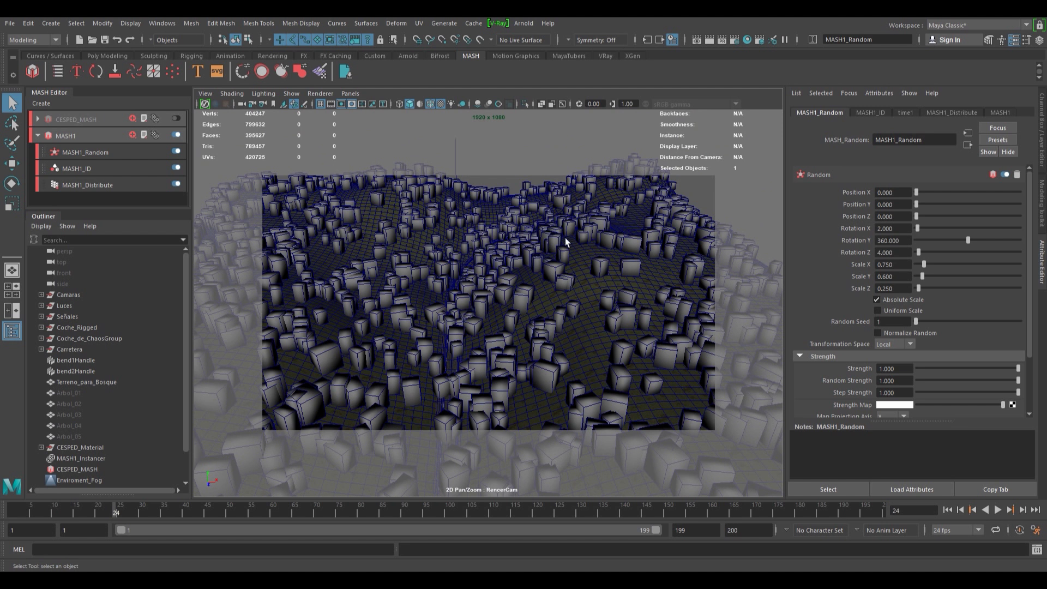
Add a Visibility node to the MASH1 network
{"action": "left_click", "coordinate": [76, 136]}
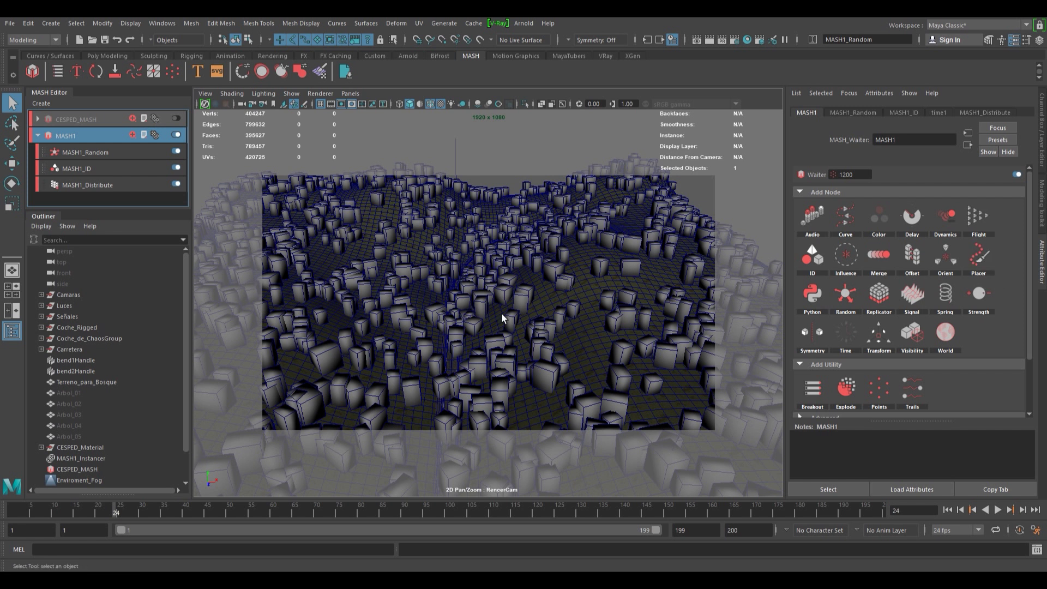
{"action": "left_click", "coordinate": [131, 135]}
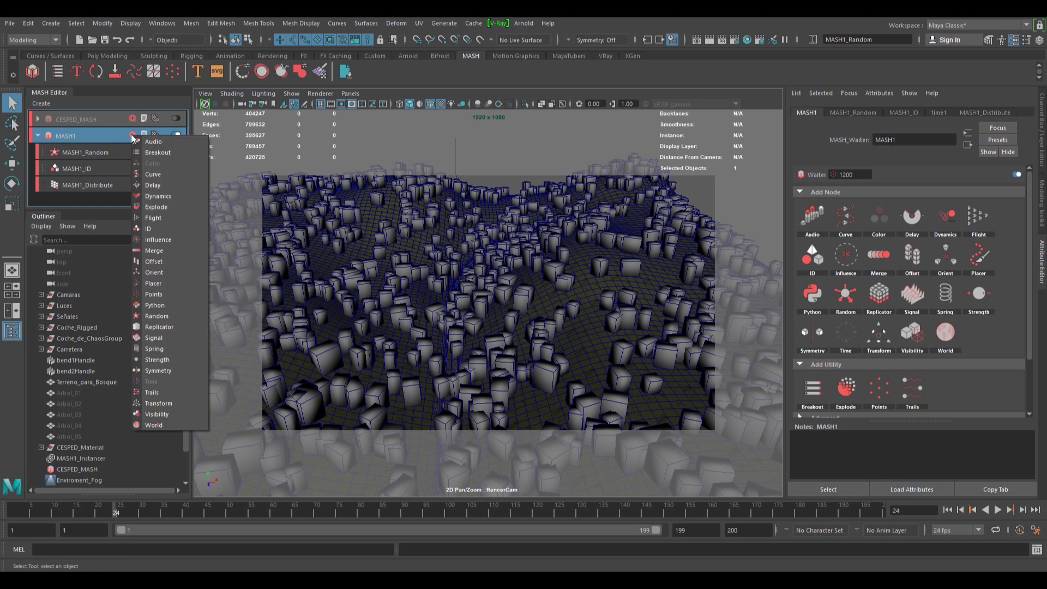
{"action": "left_click", "coordinate": [163, 416]}
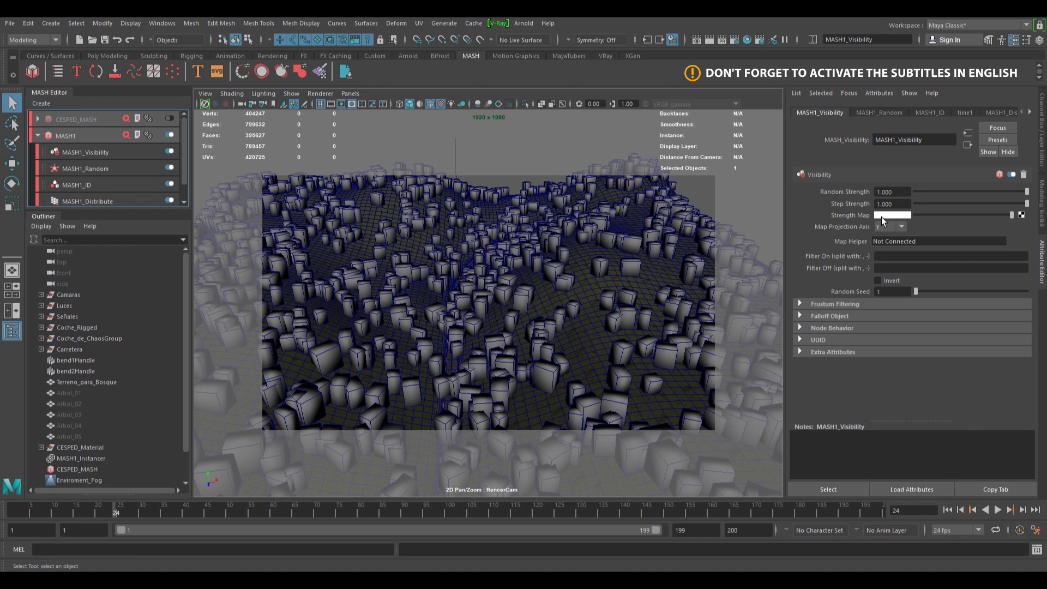
Connect a Checker texture to the Strength Map of MASH1_Visibility
{"action": "left_click_drag", "start_coordinate": [500, 273], "coordinate": [467, 386], "text": "alt"}
{"action": "scroll", "coordinate": [482, 285], "scroll_direction": "down", "scroll_amount": 6}
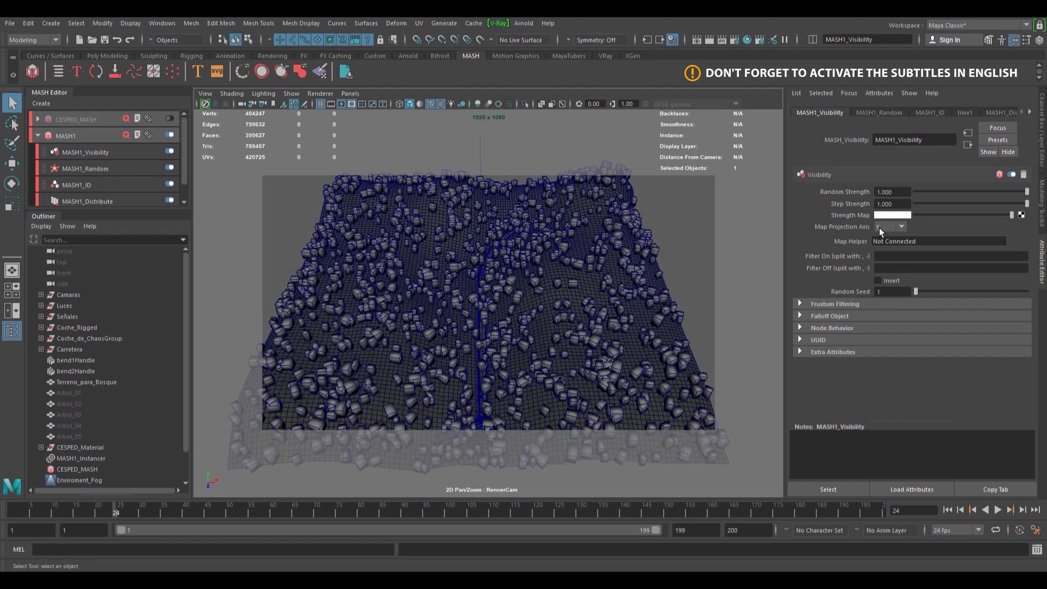
{"action": "left_click", "coordinate": [1021, 215]}
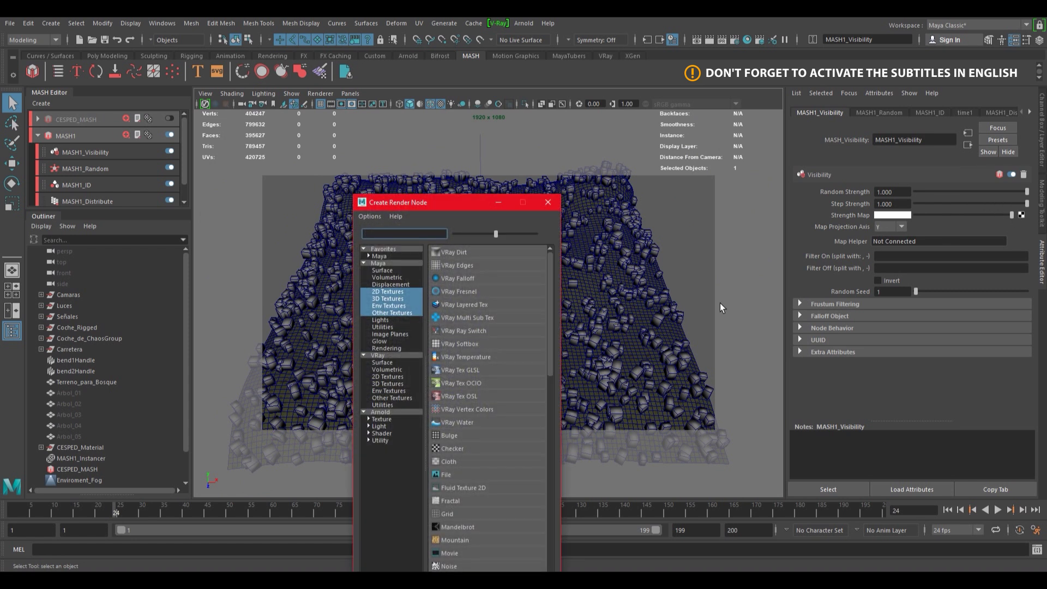
{"action": "left_click", "coordinate": [460, 448]}
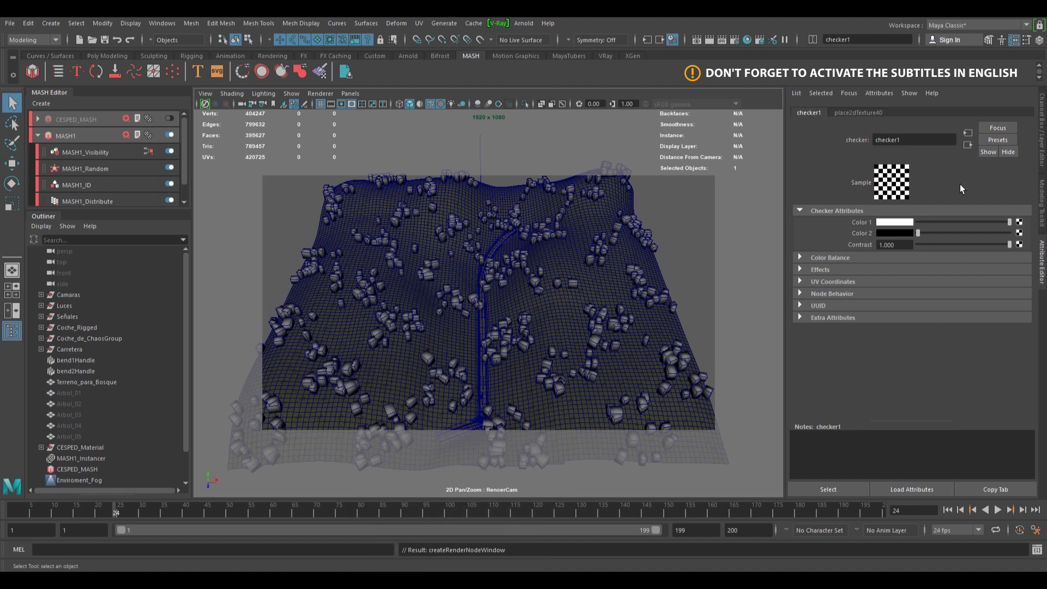
Set the checker texture's Repeat UV to 1 and 1 in its 2D placement node
{"action": "left_click", "coordinate": [870, 113]}
{"action": "left_click_drag", "start_coordinate": [899, 308], "coordinate": [813, 311]}
{"action": "type", "text": "1"}
{"action": "key", "text": "Tab"}
{"action": "type", "text": "1"}
{"action": "key", "text": "Tab"}
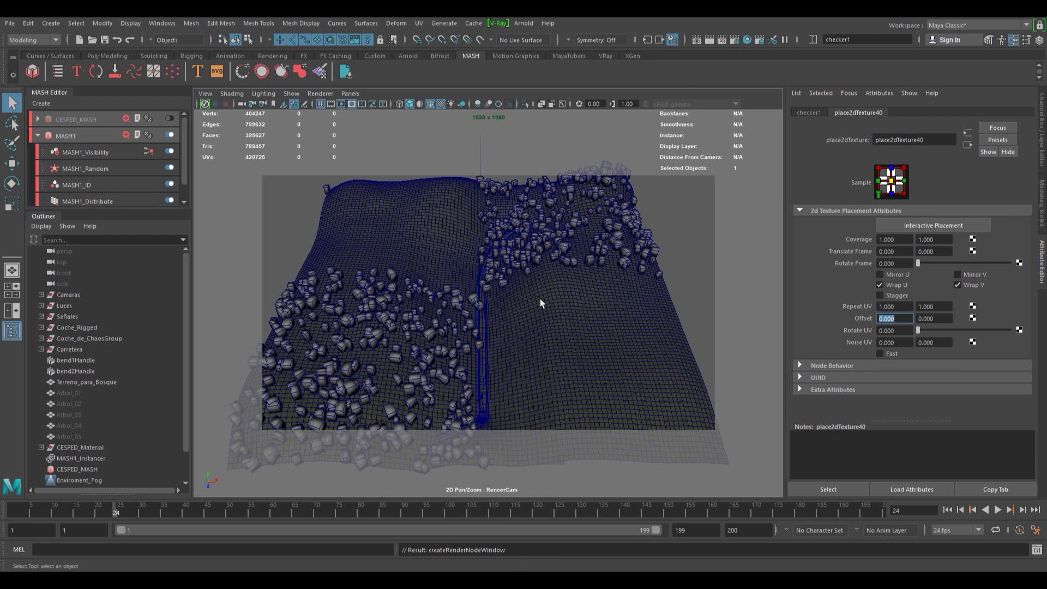
Try a mid-grey Color 1 on the checker texture, then restore it to white
{"action": "left_click", "coordinate": [821, 113]}
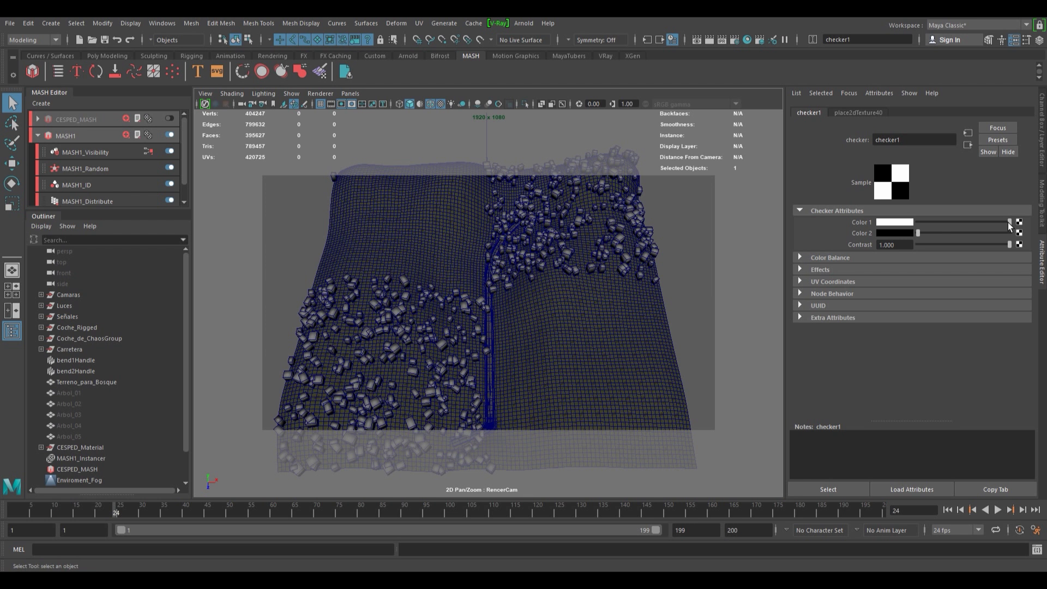
{"action": "left_click_drag", "start_coordinate": [1009, 222], "coordinate": [963, 222]}
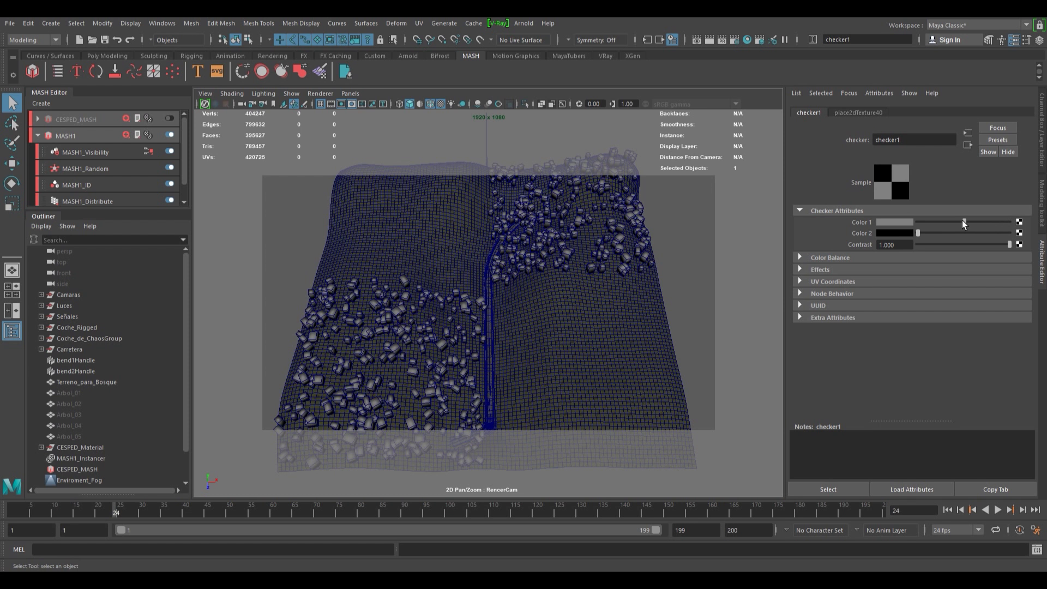
{"action": "left_click_drag", "start_coordinate": [962, 222], "coordinate": [1010, 223]}
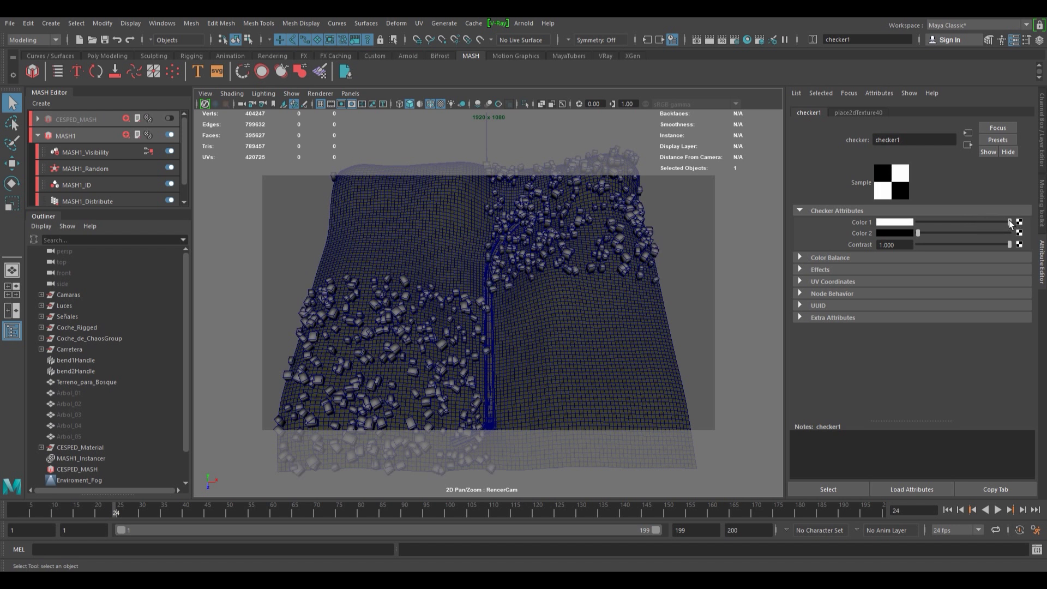
Break the checker texture's connection to the Strength Map of MASH1_Visibility
{"action": "left_click", "coordinate": [967, 144]}
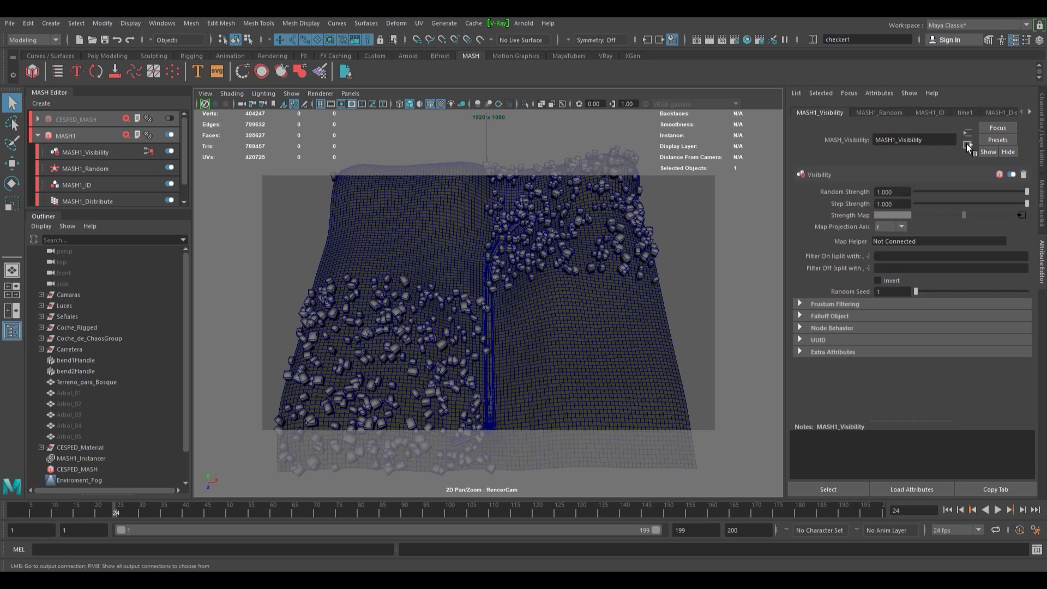
{"action": "right_click", "coordinate": [847, 213]}
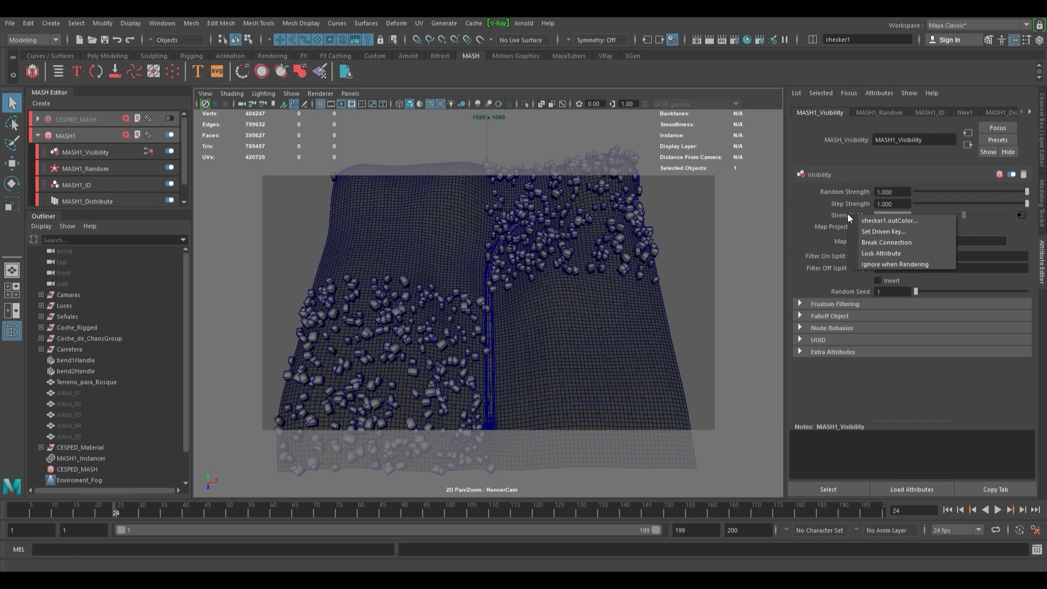
{"action": "left_click", "coordinate": [874, 243]}
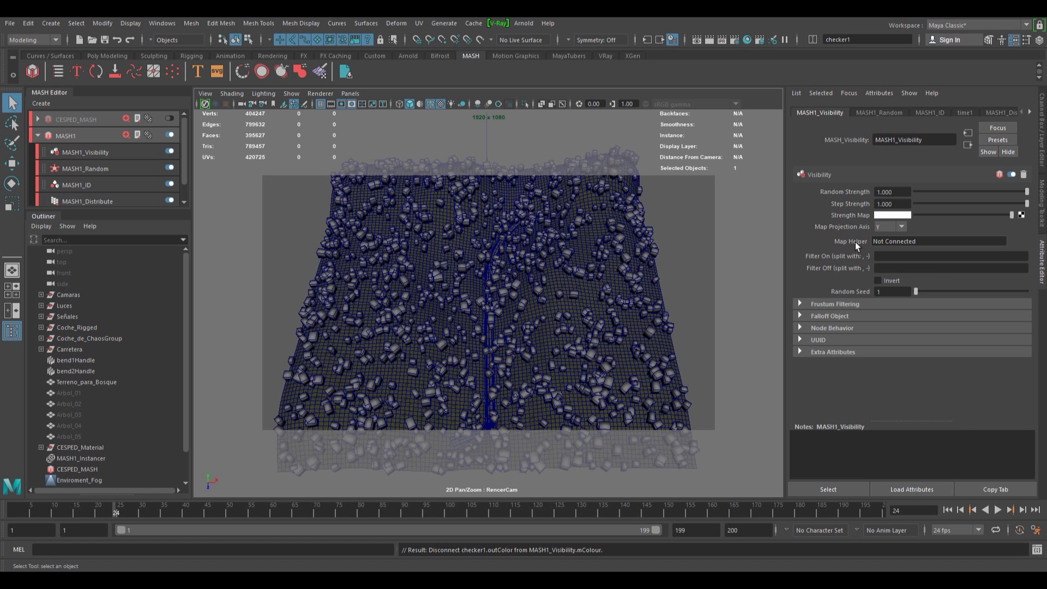
Create a Map Helper for MASH1_Visibility and move its paint tool settings window clear for use
{"action": "right_click", "coordinate": [904, 245]}
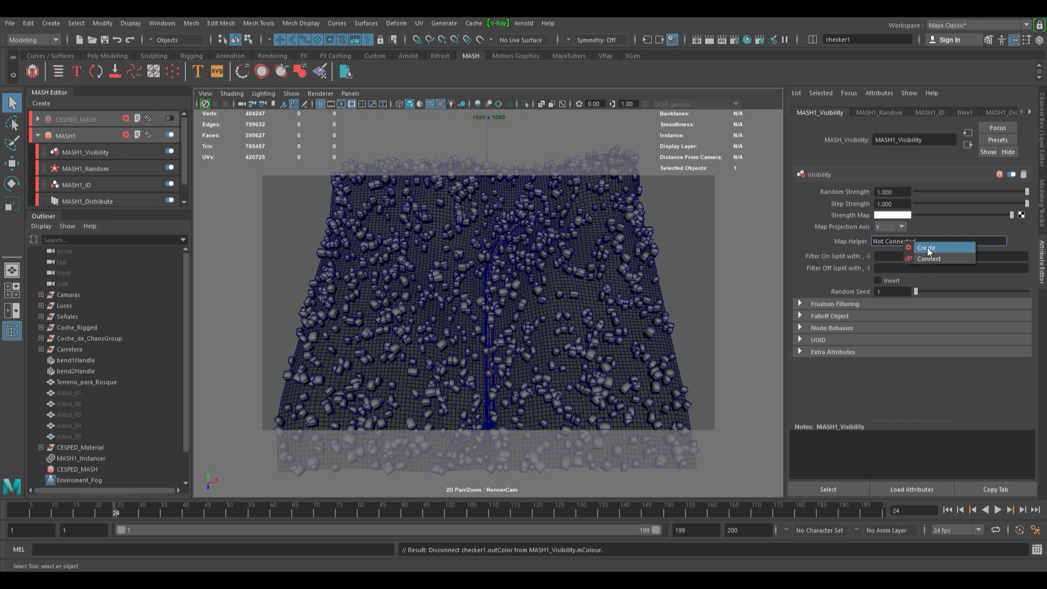
{"action": "left_click", "coordinate": [927, 248]}
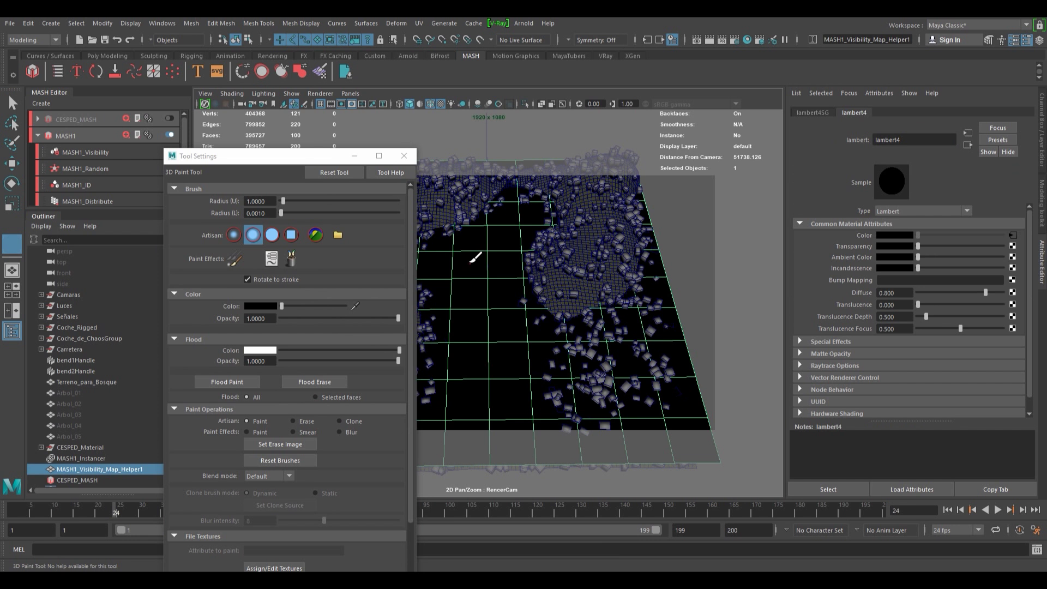
{"action": "left_click_drag", "start_coordinate": [290, 156], "coordinate": [282, 91]}
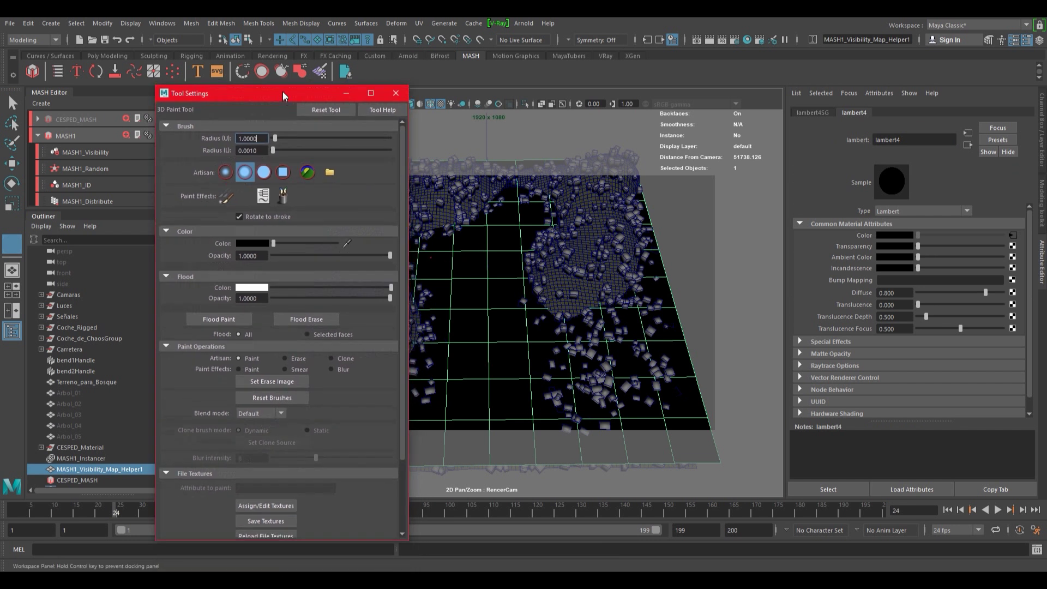
Assign a 4096 x 4096 Maya IFF file texture to the visibility map helper and save the textures
{"action": "left_click", "coordinate": [261, 516]}
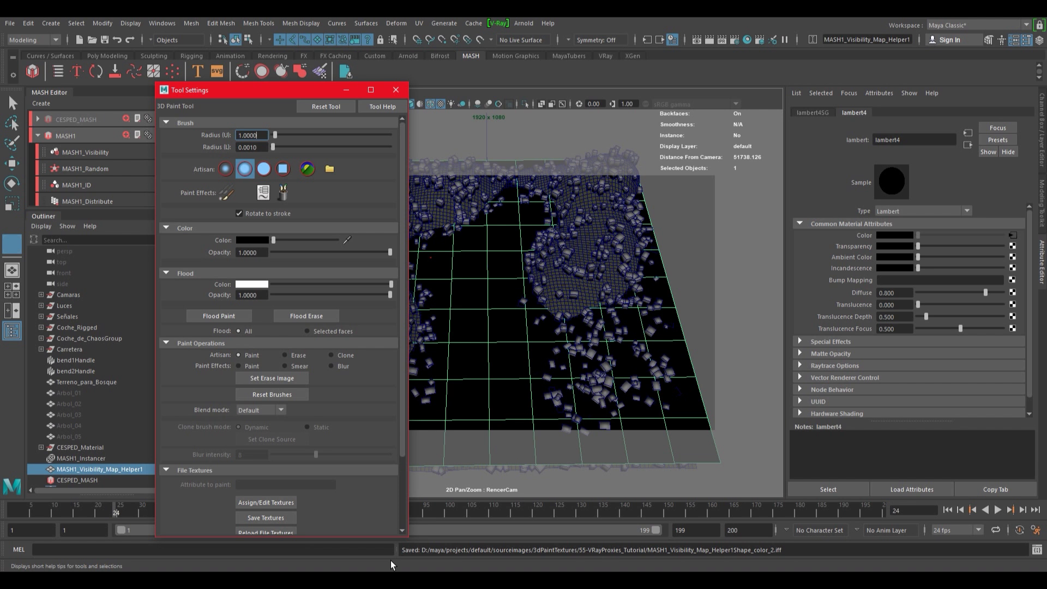
{"action": "left_click", "coordinate": [290, 503]}
{"action": "left_click_drag", "start_coordinate": [578, 288], "coordinate": [651, 283]}
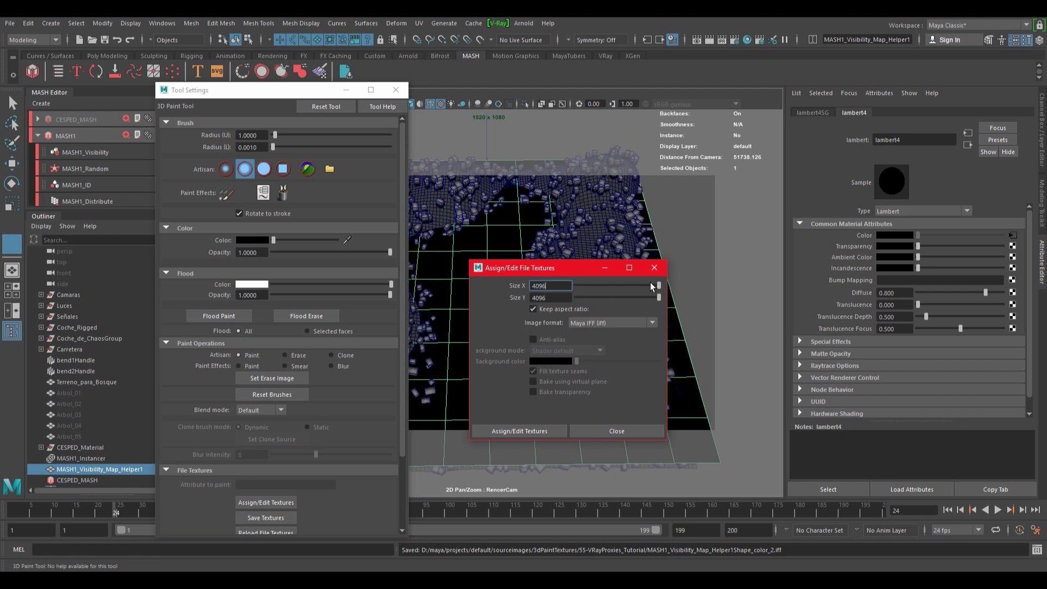
{"action": "left_click", "coordinate": [531, 433]}
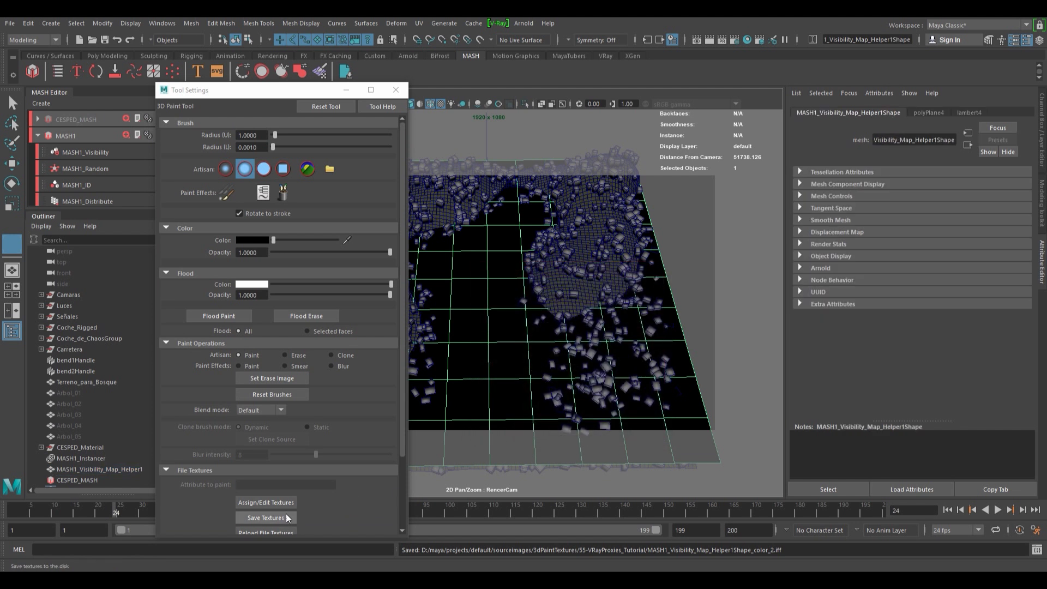
{"action": "left_click", "coordinate": [285, 516]}
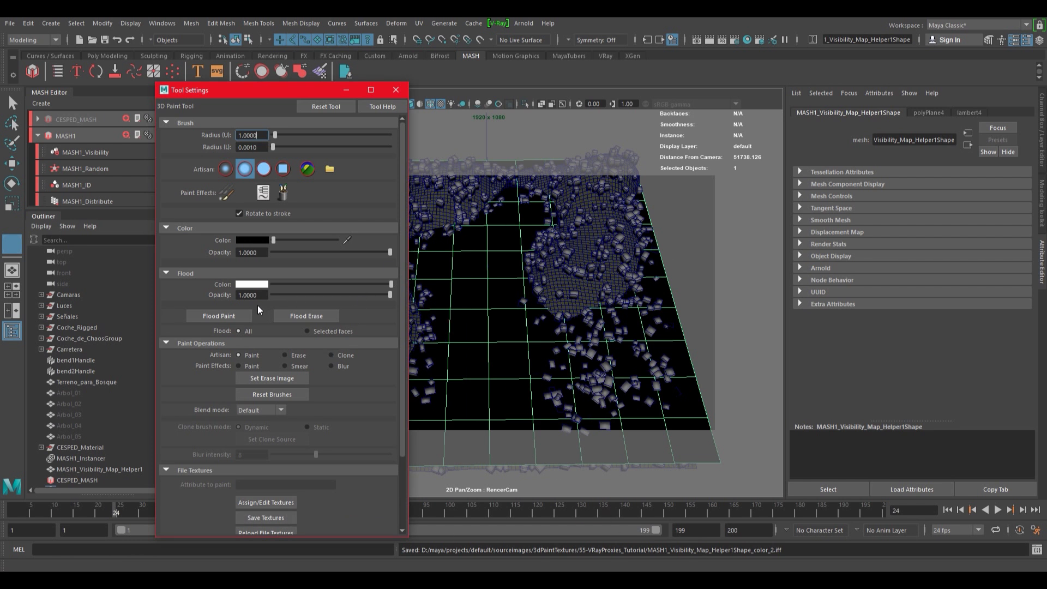
Flood the visibility map helper with white at opacity 1 and choose the Paint Effects paint operation
{"action": "left_click", "coordinate": [221, 317]}
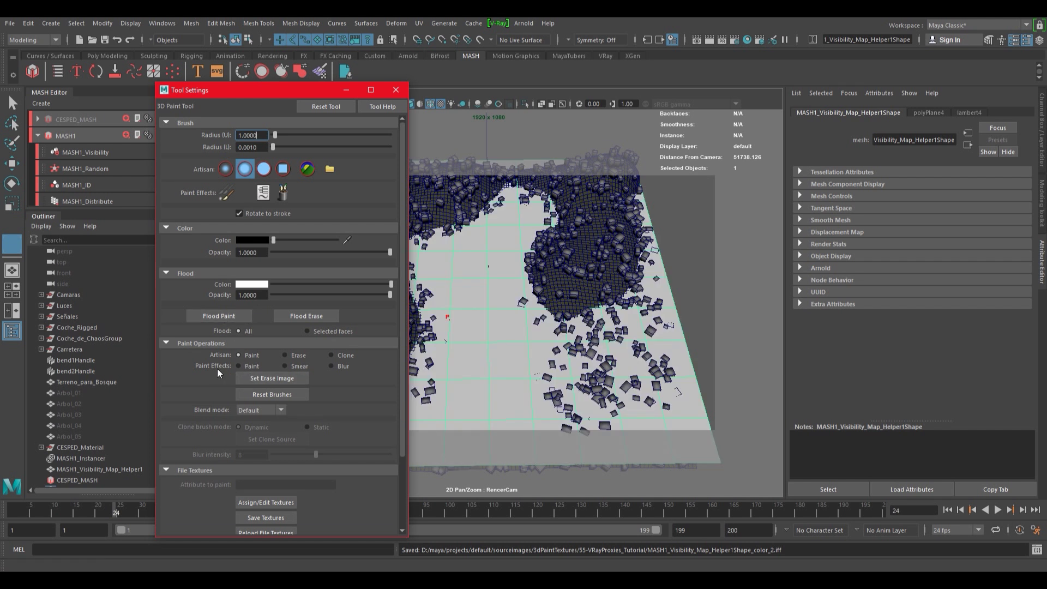
{"action": "left_click", "coordinate": [243, 367]}
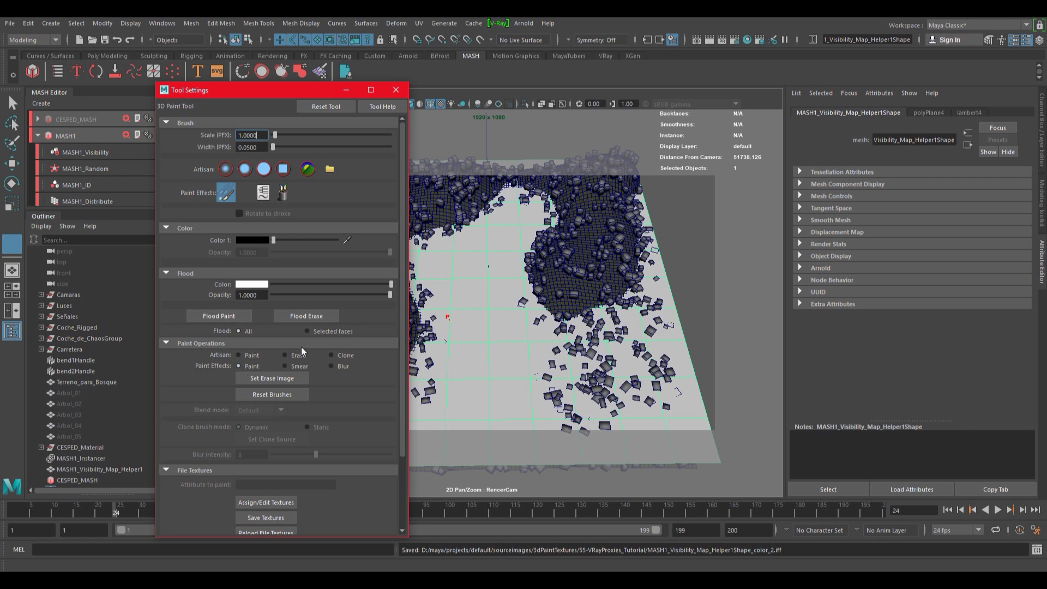
Raise the visibility map helper plane above the terrain and tree instances with the Move Tool
{"action": "left_click", "coordinate": [11, 163]}
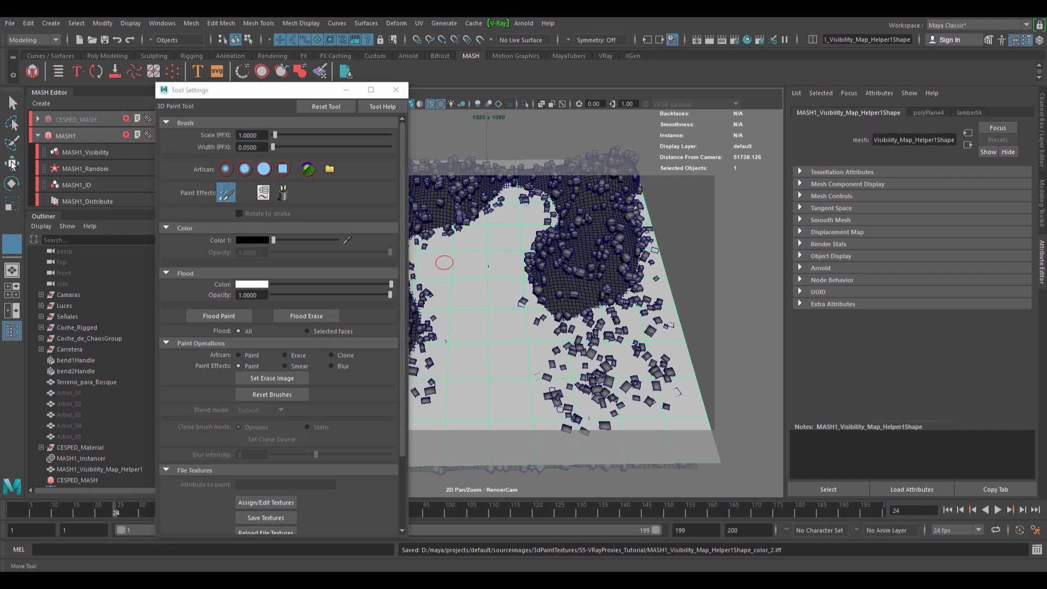
{"action": "scroll", "coordinate": [465, 264], "scroll_direction": "down", "scroll_amount": 2}
{"action": "left_click_drag", "start_coordinate": [464, 265], "coordinate": [468, 240], "text": "alt"}
{"action": "middle_click_drag", "start_coordinate": [467, 240], "coordinate": [548, 245], "text": "alt"}
{"action": "left_click_drag", "start_coordinate": [579, 259], "coordinate": [583, 217]}
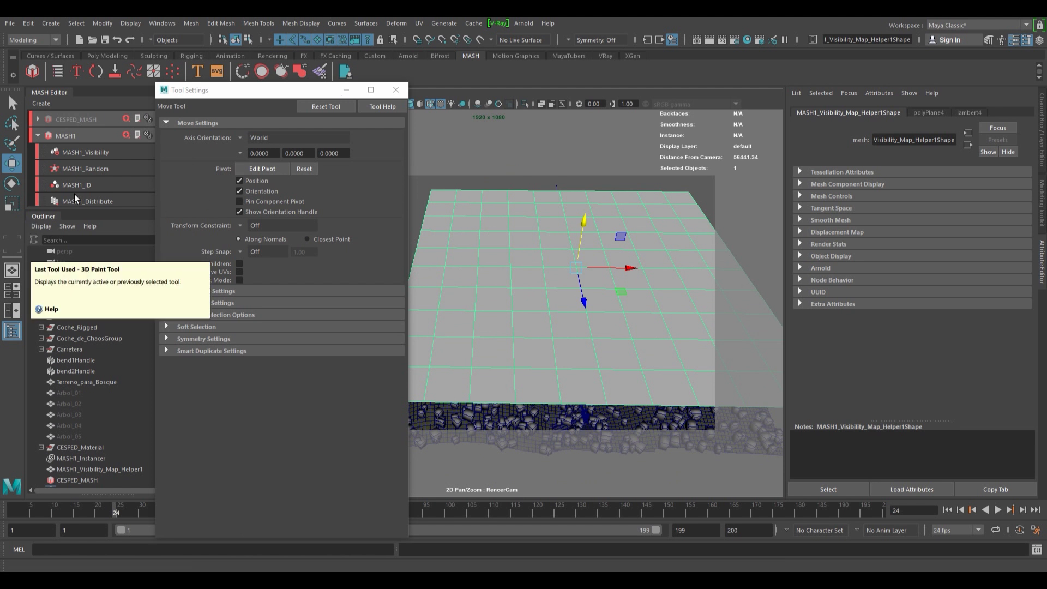
Switch to the Rendering menu set and activate the 3D Paint Tool on the visibility map helper
{"action": "left_click", "coordinate": [42, 42]}
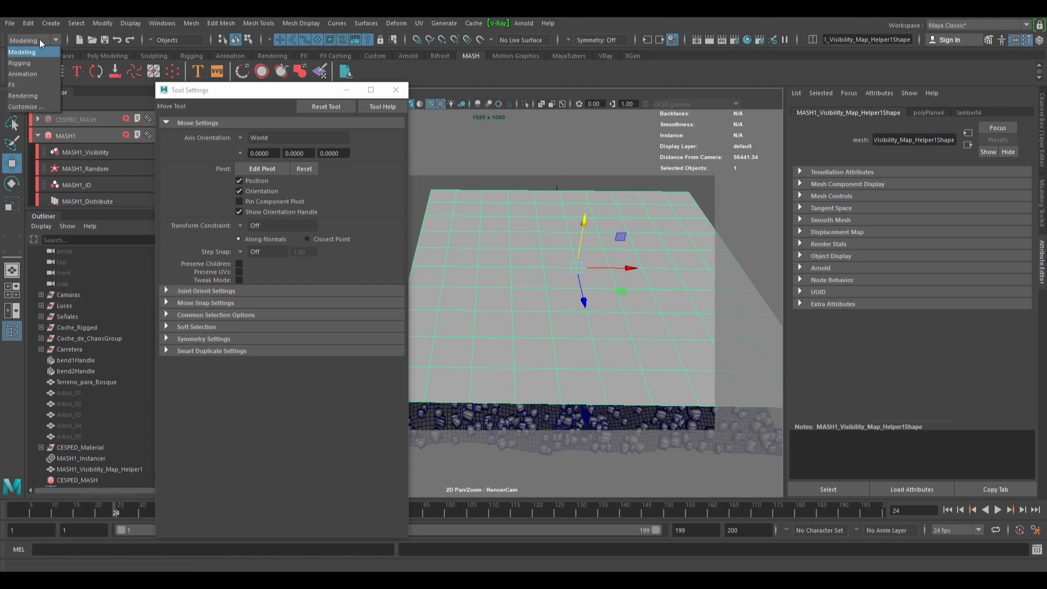
{"action": "left_click", "coordinate": [23, 95]}
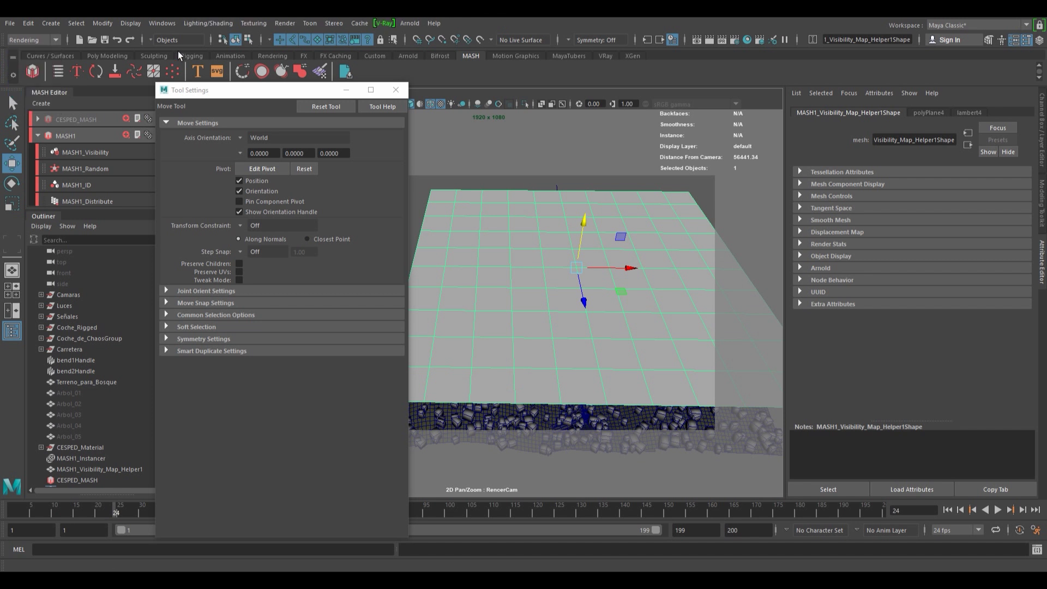
{"action": "left_click", "coordinate": [249, 25]}
{"action": "left_click", "coordinate": [263, 50]}
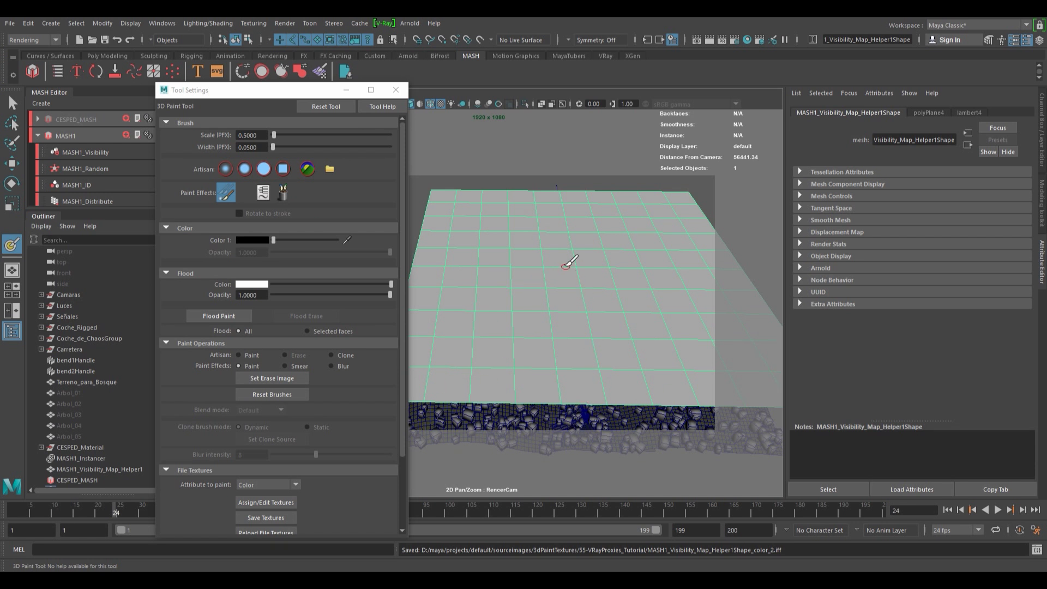
{"action": "mouse_move", "coordinate": [310, 94]}
{"action": "left_mouse_down"}
{"action": "mouse_move", "coordinate": [323, 130]}
{"action": "mouse_move", "coordinate": [301, 106]}
{"action": "left_mouse_up"}
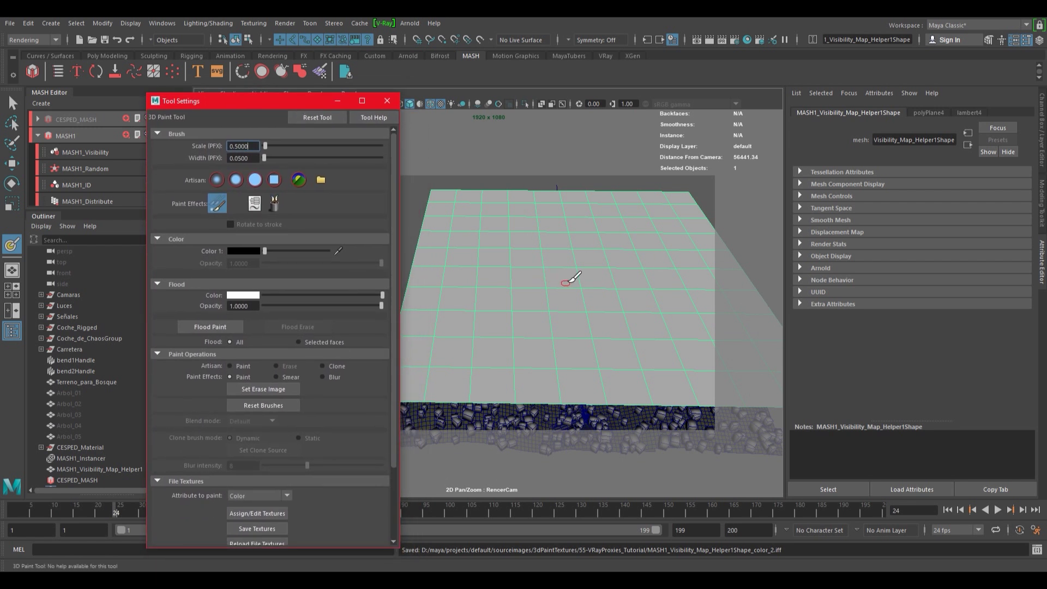
Show the map helper in the top view with X-Ray display so the road and trees show through
{"action": "key", "text": "space"}
{"action": "left_click_drag", "start_coordinate": [571, 275], "coordinate": [524, 273]}
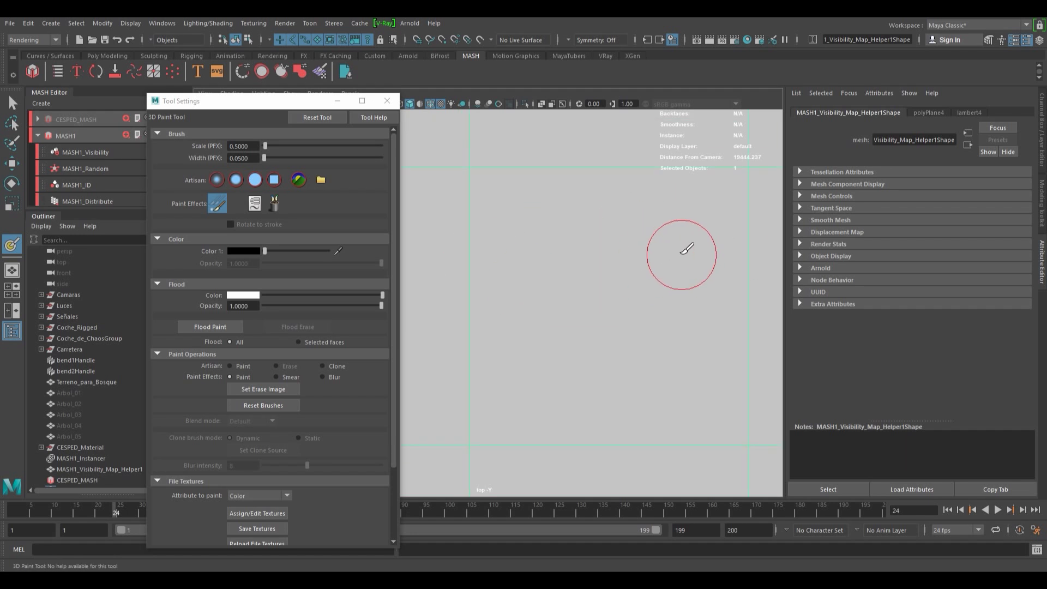
{"action": "scroll", "coordinate": [551, 207], "scroll_direction": "down", "scroll_amount": 3}
{"action": "left_click_drag", "start_coordinate": [311, 104], "coordinate": [205, 103]}
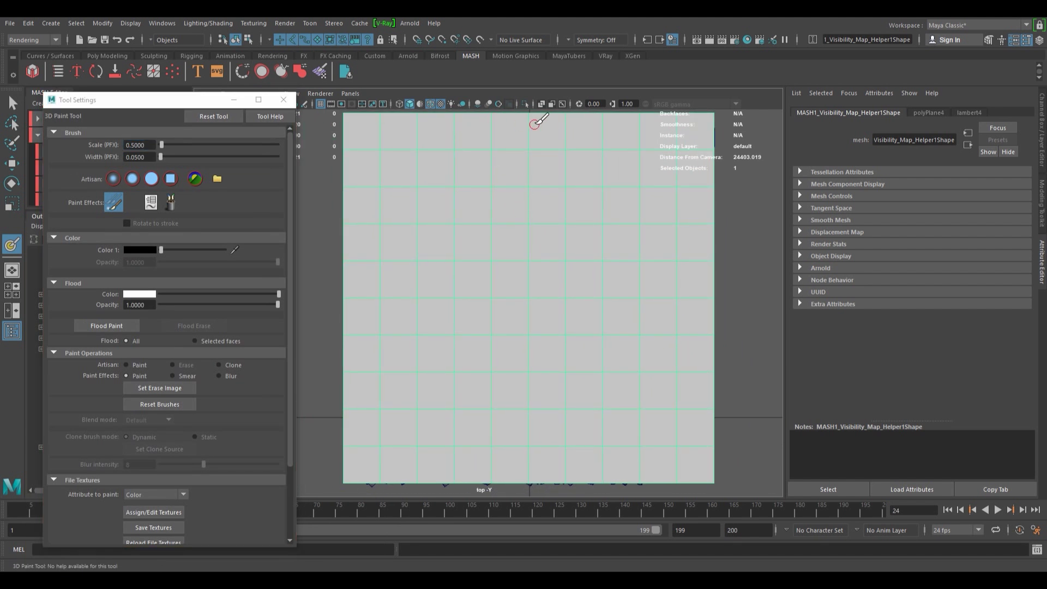
{"action": "left_click", "coordinate": [542, 103]}
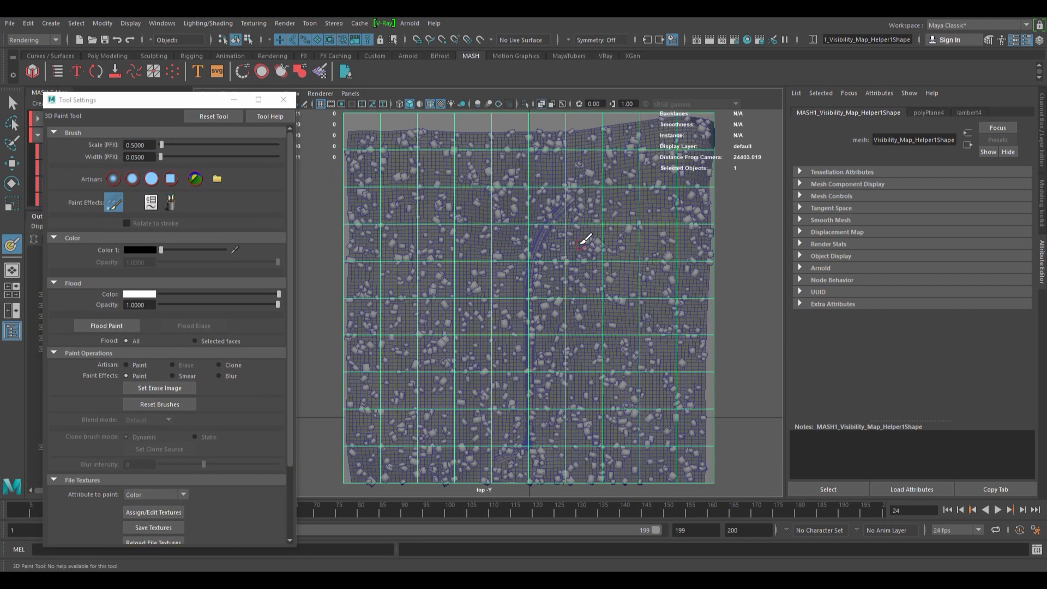
Paint a black test patch over a cluster of trees beside the road on the map helper
{"action": "right_click_drag", "start_coordinate": [566, 261], "coordinate": [718, 271], "text": "alt"}
{"action": "middle_click_drag", "start_coordinate": [575, 252], "coordinate": [673, 399], "text": "alt"}
{"action": "right_click_drag", "start_coordinate": [564, 313], "coordinate": [696, 332], "text": "alt"}
{"action": "middle_click_drag", "start_coordinate": [544, 272], "coordinate": [508, 253], "text": "alt"}
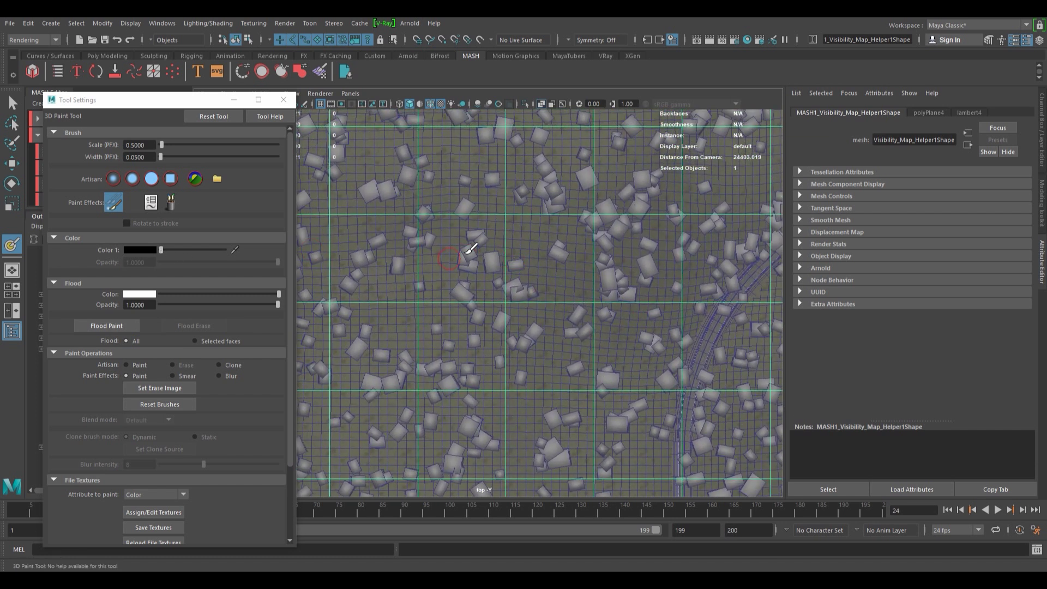
{"action": "mouse_move", "coordinate": [478, 235]}
{"action": "left_mouse_down"}
{"action": "mouse_move", "coordinate": [493, 271]}
{"action": "mouse_move", "coordinate": [510, 271]}
{"action": "mouse_move", "coordinate": [498, 285]}
{"action": "mouse_move", "coordinate": [465, 288]}
{"action": "mouse_move", "coordinate": [476, 261]}
{"action": "left_mouse_up"}
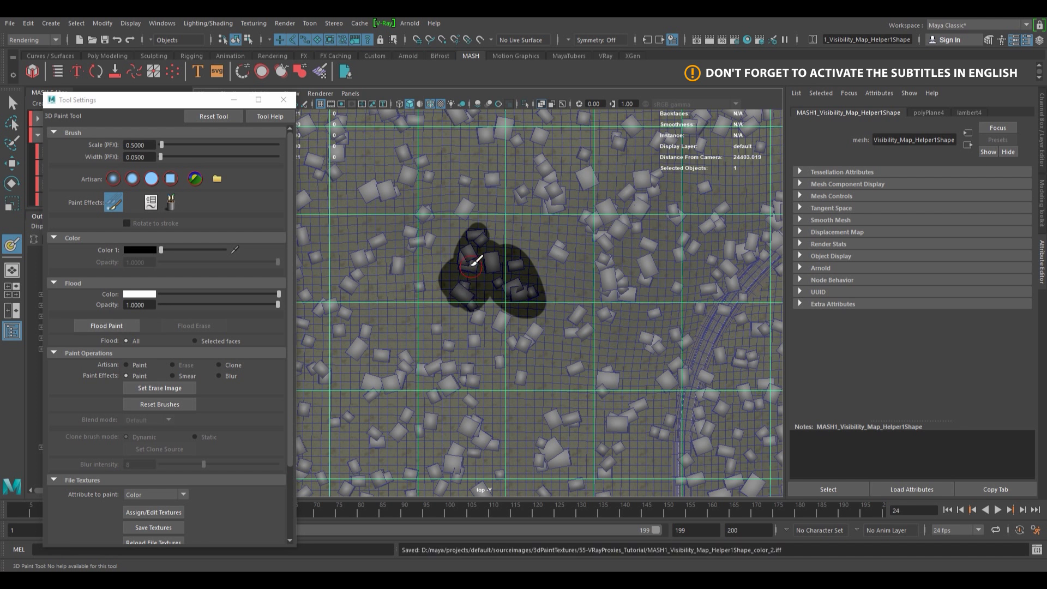
Display the MASH1_Visibility attributes and graph the lambert4SG network in Hypershade to isolate the MASH1_Visibility_Map_Helper1Shape_color_2.iff file node
{"action": "left_click_drag", "start_coordinate": [209, 105], "coordinate": [336, 116]}
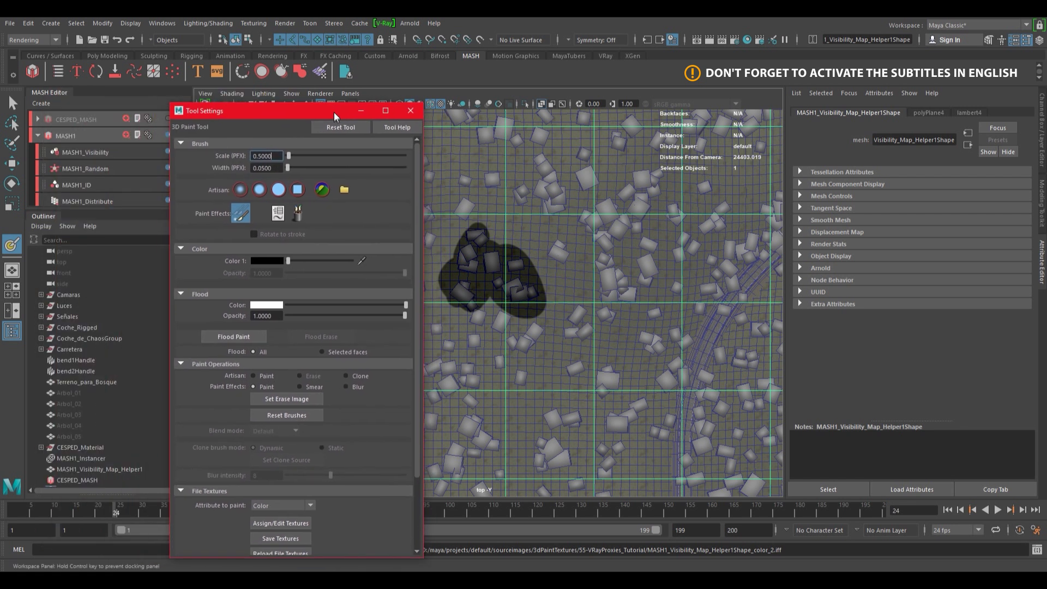
{"action": "left_click", "coordinate": [133, 155]}
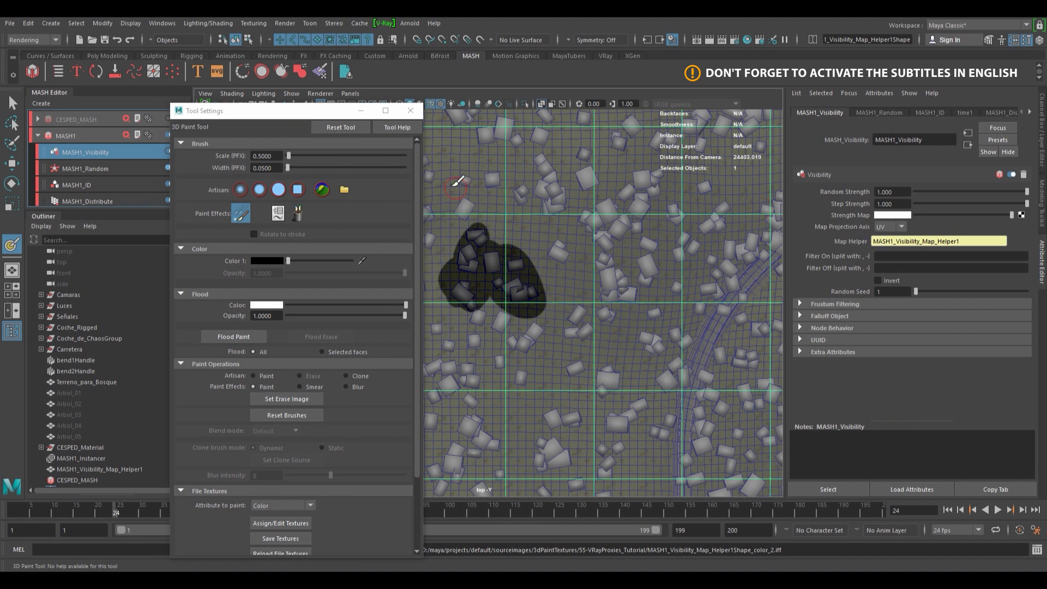
{"action": "left_click_drag", "start_coordinate": [330, 110], "coordinate": [283, 102]}
{"action": "left_click", "coordinate": [746, 40]}
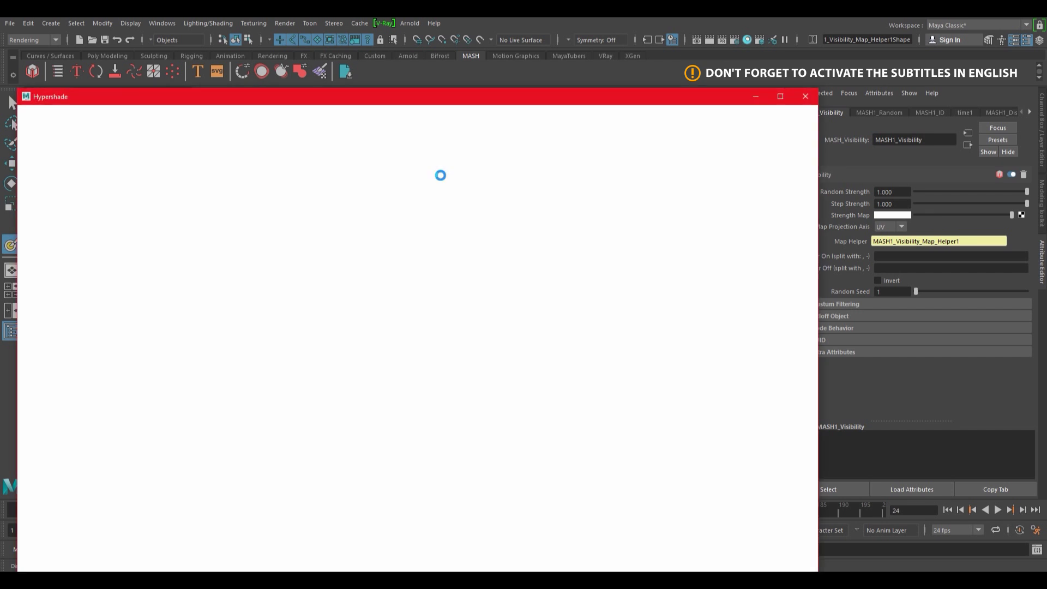
{"action": "left_click", "coordinate": [285, 377]}
{"action": "left_click_drag", "start_coordinate": [523, 100], "coordinate": [533, 33]}
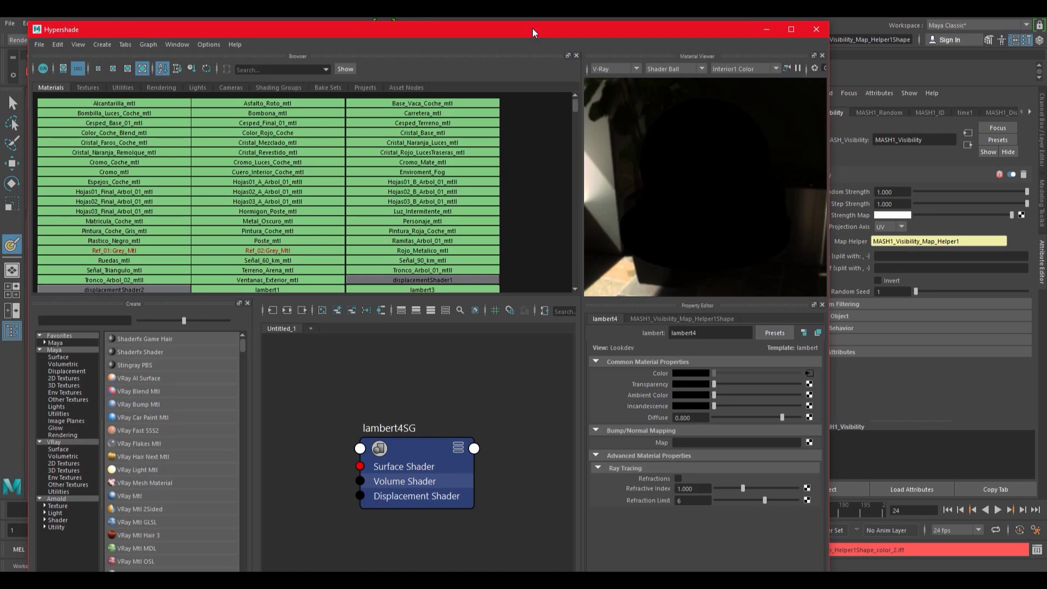
{"action": "left_click", "coordinate": [380, 458]}
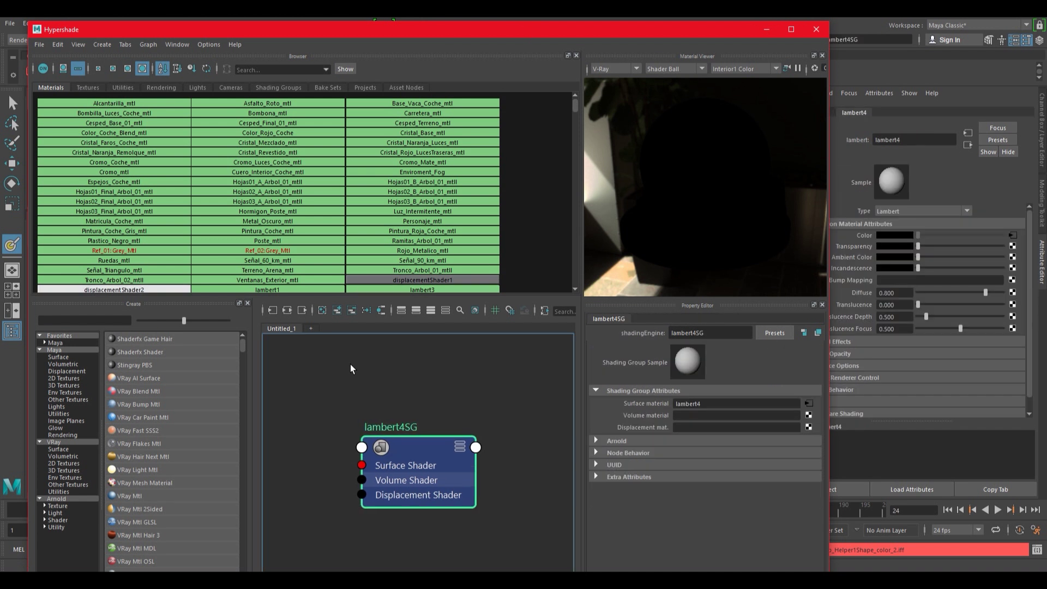
{"action": "left_click", "coordinate": [288, 309]}
{"action": "left_click", "coordinate": [357, 419]}
{"action": "left_click_drag", "start_coordinate": [358, 419], "coordinate": [367, 461]}
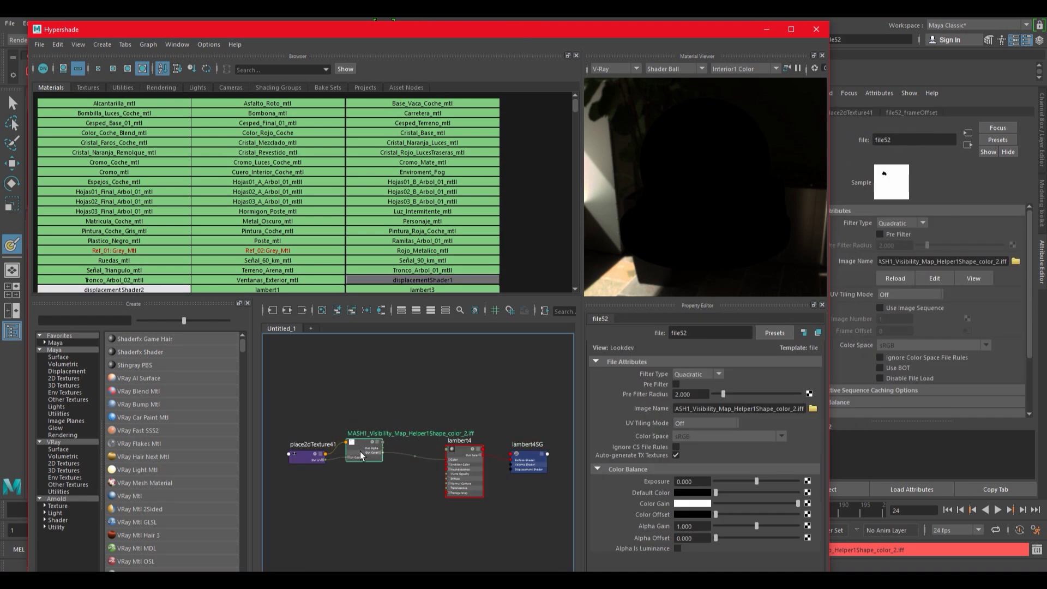
Connect the file52 texture node to the Strength Map of MASH1_Visibility and close Hypershade
{"action": "left_click_drag", "start_coordinate": [373, 24], "coordinate": [386, 94]}
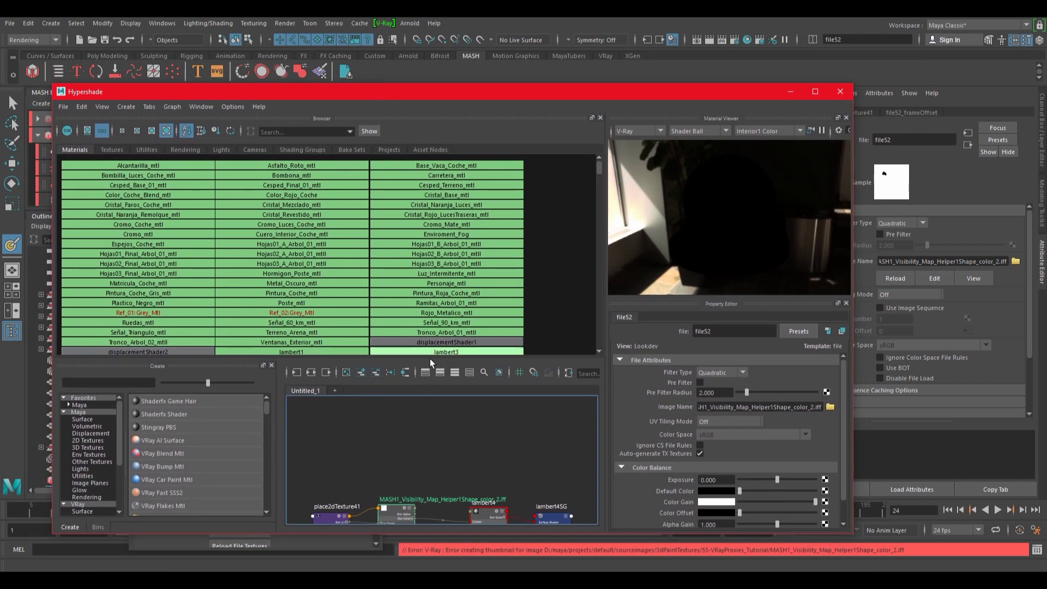
{"action": "left_click_drag", "start_coordinate": [431, 361], "coordinate": [437, 240]}
{"action": "left_click_drag", "start_coordinate": [429, 94], "coordinate": [447, 308]}
{"action": "left_click", "coordinate": [104, 154]}
{"action": "left_click_drag", "start_coordinate": [351, 307], "coordinate": [291, 148]}
{"action": "middle_click_drag", "start_coordinate": [352, 458], "coordinate": [854, 216]}
{"action": "left_click", "coordinate": [800, 147]}
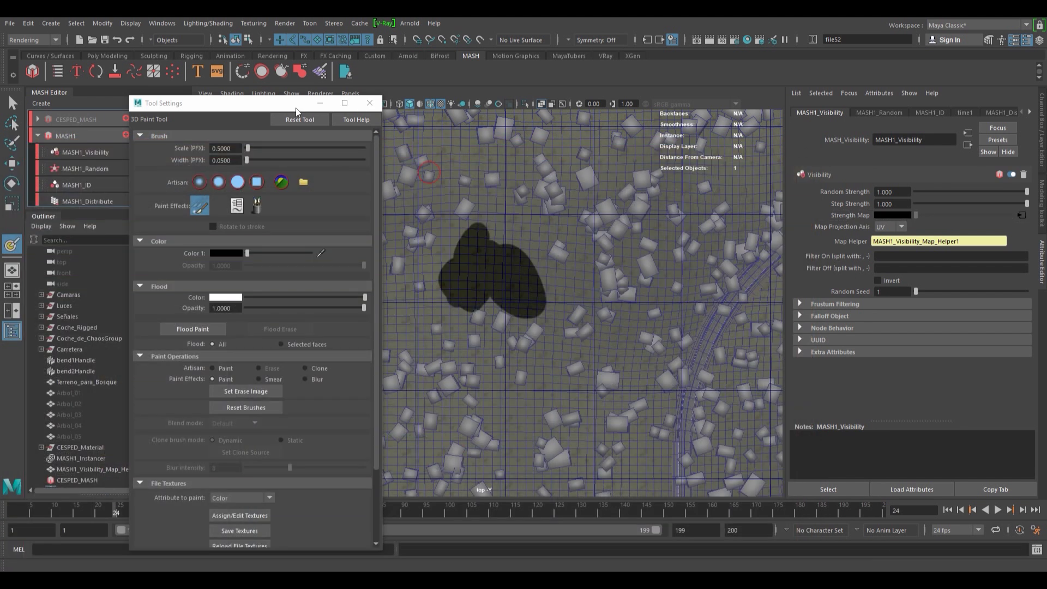
Extend the black test patch over the trees just below it
{"action": "left_click_drag", "start_coordinate": [296, 107], "coordinate": [286, 109]}
{"action": "mouse_move", "coordinate": [475, 297]}
{"action": "left_mouse_down"}
{"action": "mouse_move", "coordinate": [519, 325]}
{"action": "mouse_move", "coordinate": [517, 348]}
{"action": "mouse_move", "coordinate": [495, 299]}
{"action": "left_mouse_up"}
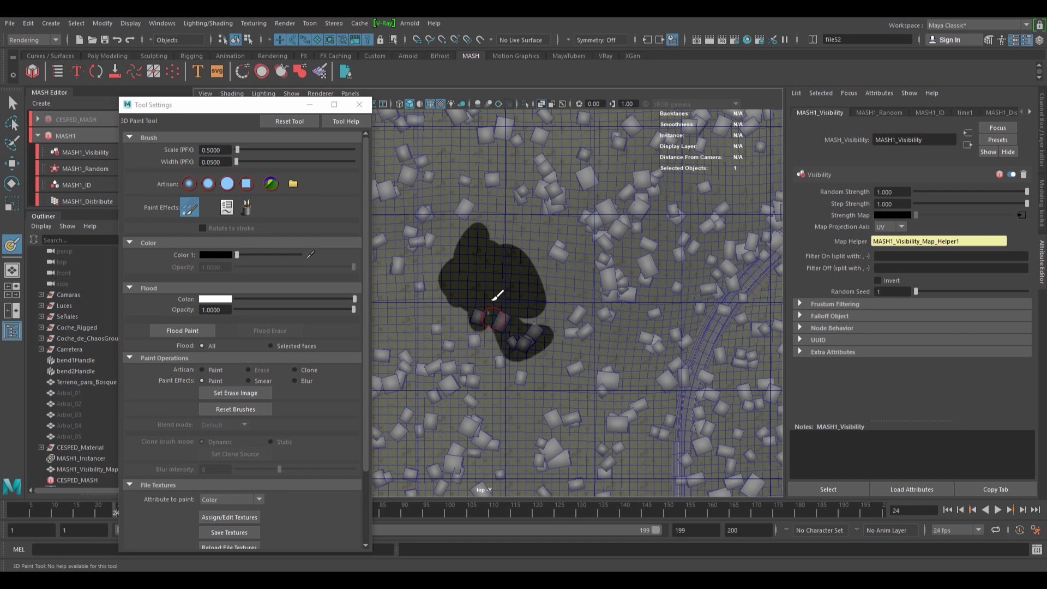
Paint black test strokes with Save texture on stroke turned off and save the textures manually
{"action": "left_click_drag", "start_coordinate": [286, 108], "coordinate": [288, 67]}
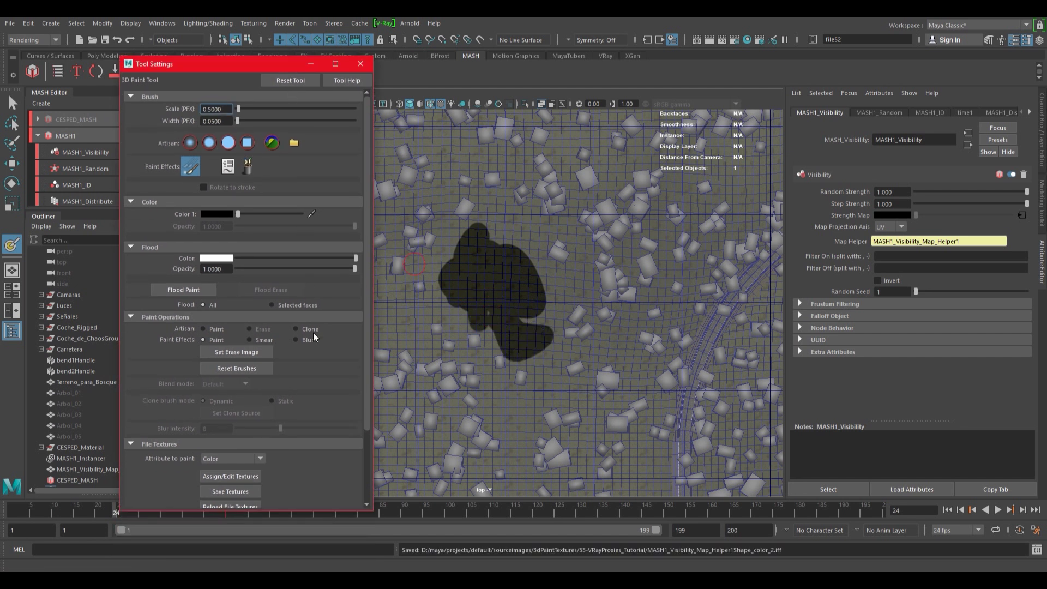
{"action": "scroll", "coordinate": [313, 341], "scroll_direction": "down", "scroll_amount": 3}
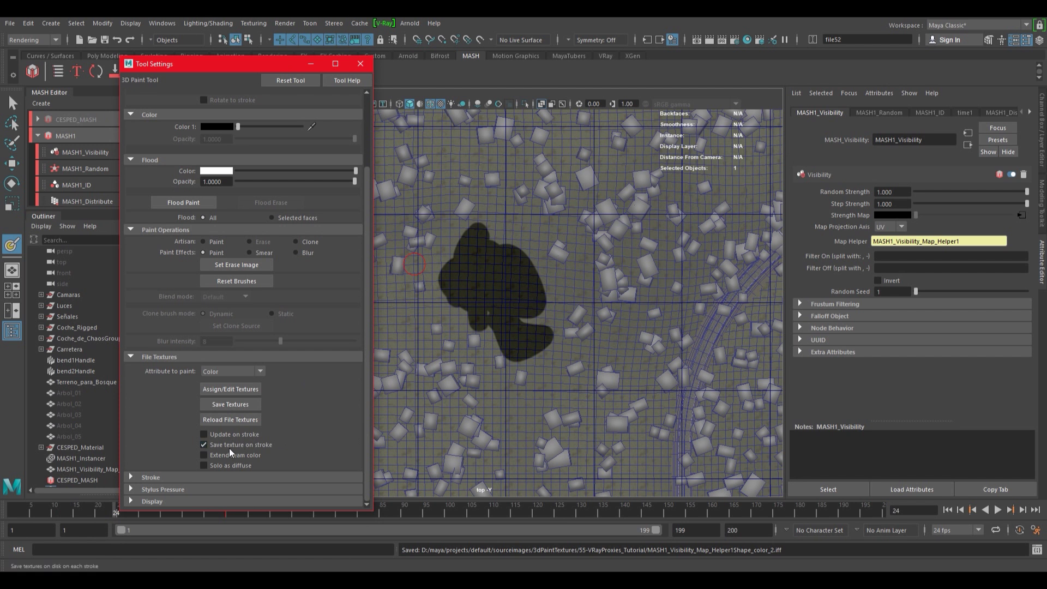
{"action": "left_click", "coordinate": [263, 445]}
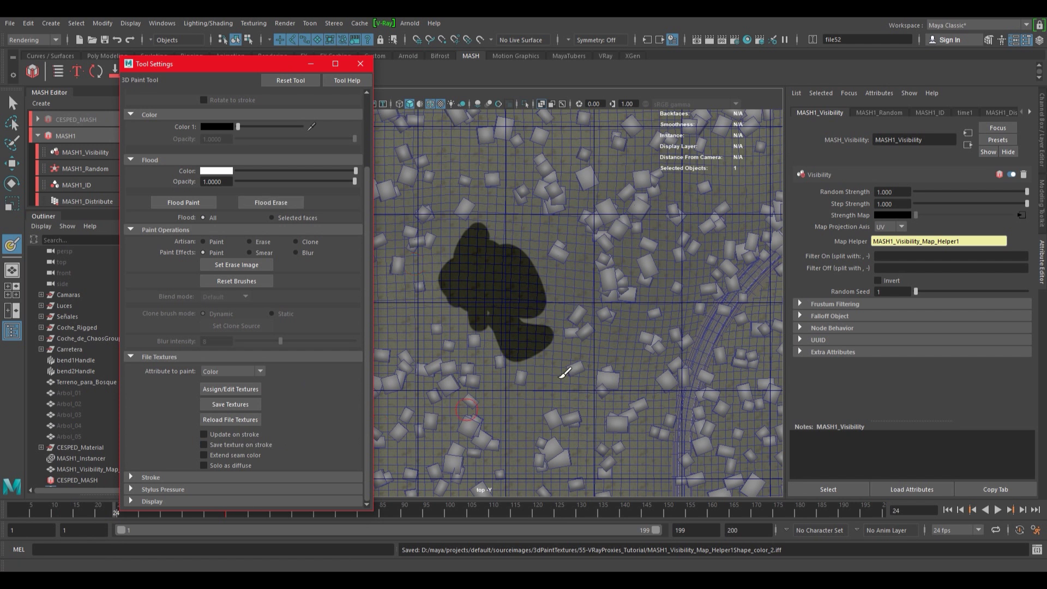
{"action": "mouse_move", "coordinate": [565, 194]}
{"action": "left_mouse_down"}
{"action": "mouse_move", "coordinate": [540, 167]}
{"action": "mouse_move", "coordinate": [600, 188]}
{"action": "mouse_move", "coordinate": [587, 173]}
{"action": "mouse_move", "coordinate": [604, 242]}
{"action": "mouse_move", "coordinate": [580, 234]}
{"action": "left_mouse_up"}
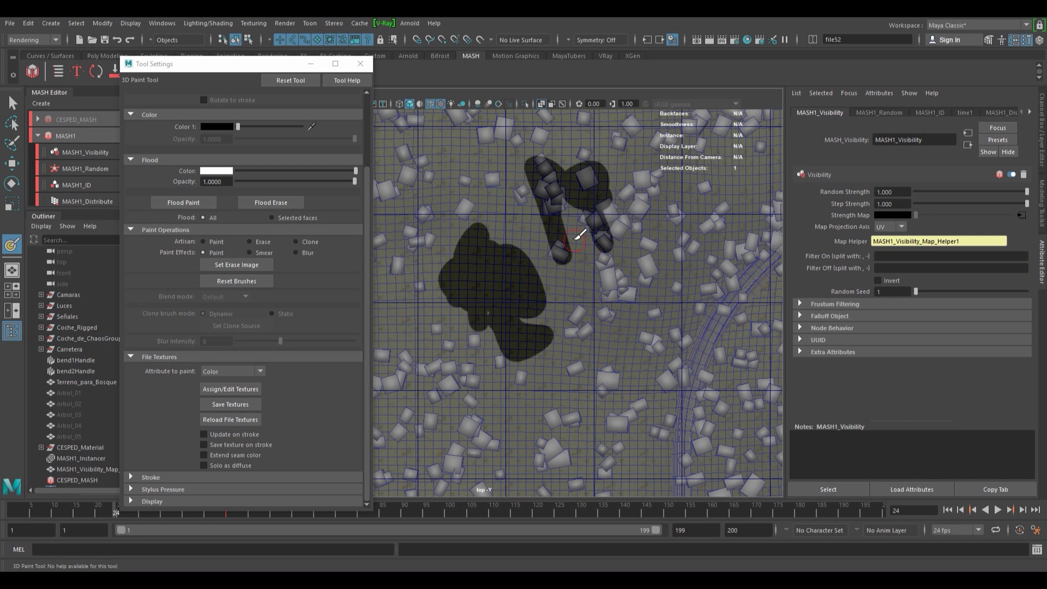
{"action": "left_click", "coordinate": [236, 405]}
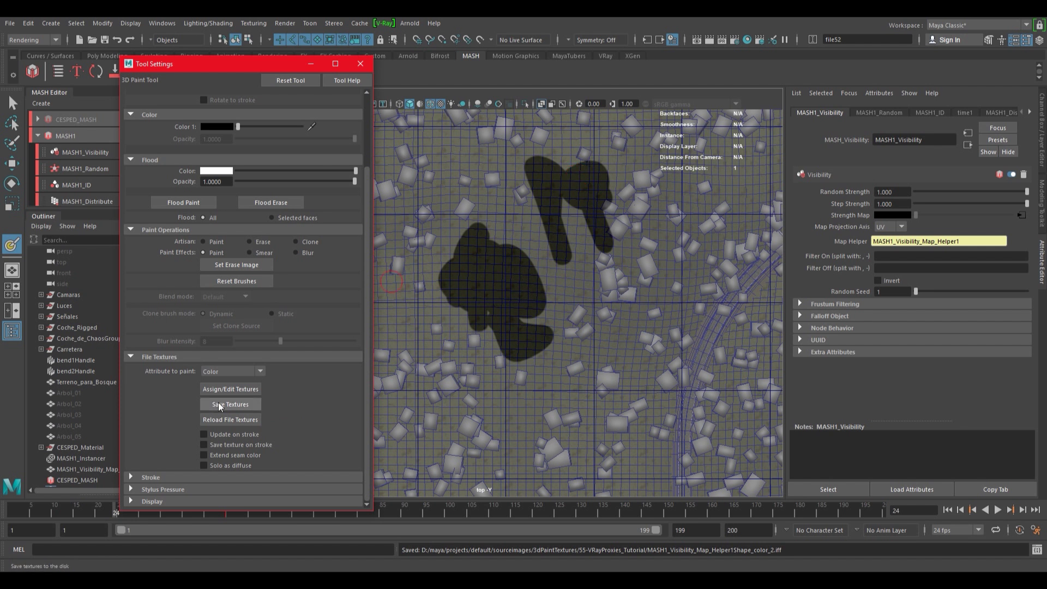
Turn Save texture on stroke back on and paint another black test stroke toward the road
{"action": "left_click", "coordinate": [242, 445]}
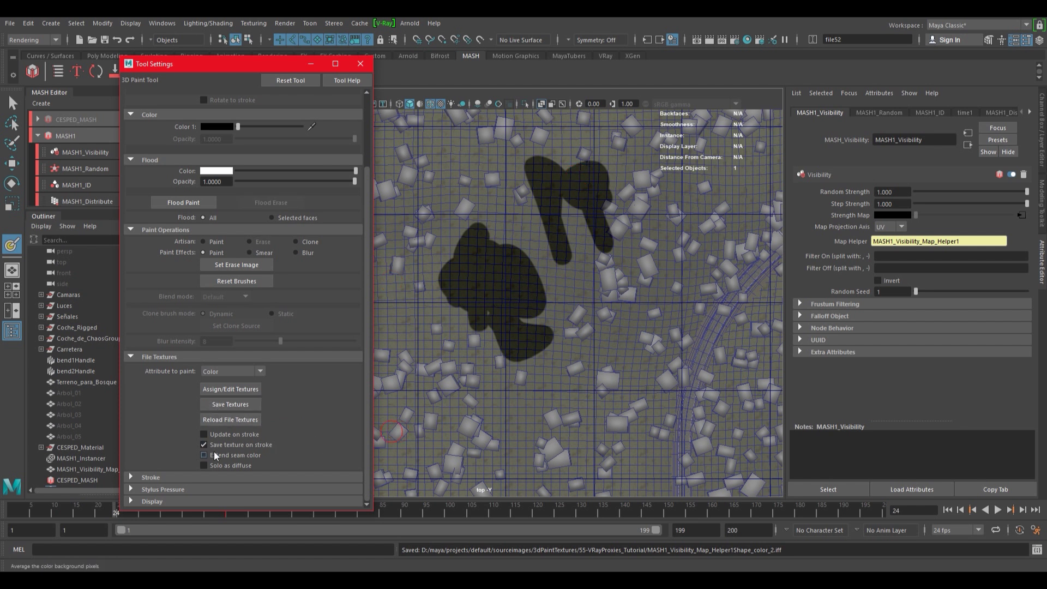
{"action": "right_click_drag", "start_coordinate": [644, 290], "coordinate": [530, 309], "text": "alt"}
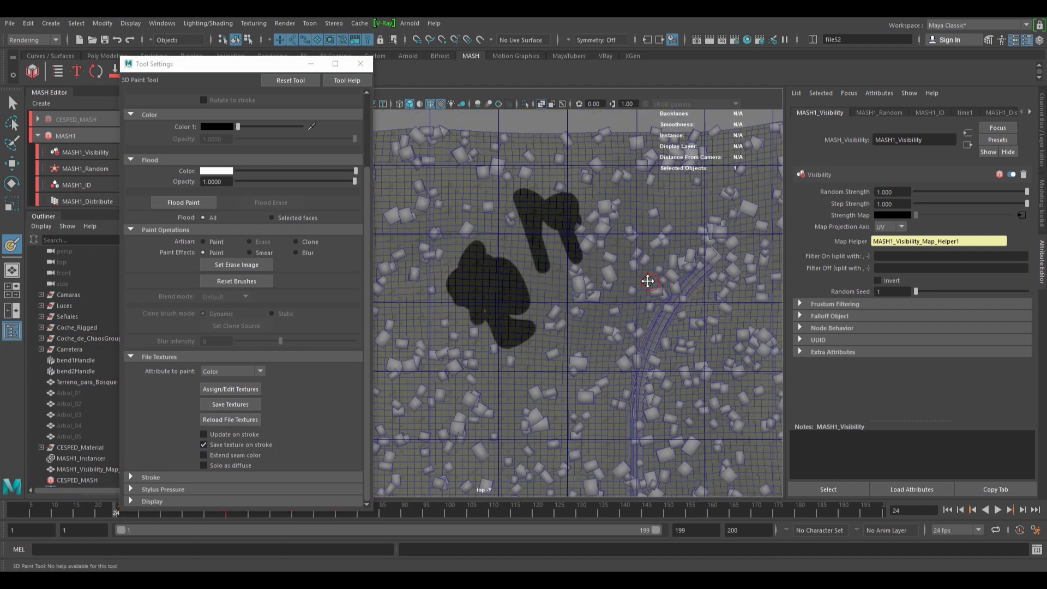
{"action": "middle_click_drag", "start_coordinate": [650, 281], "coordinate": [540, 267], "text": "alt"}
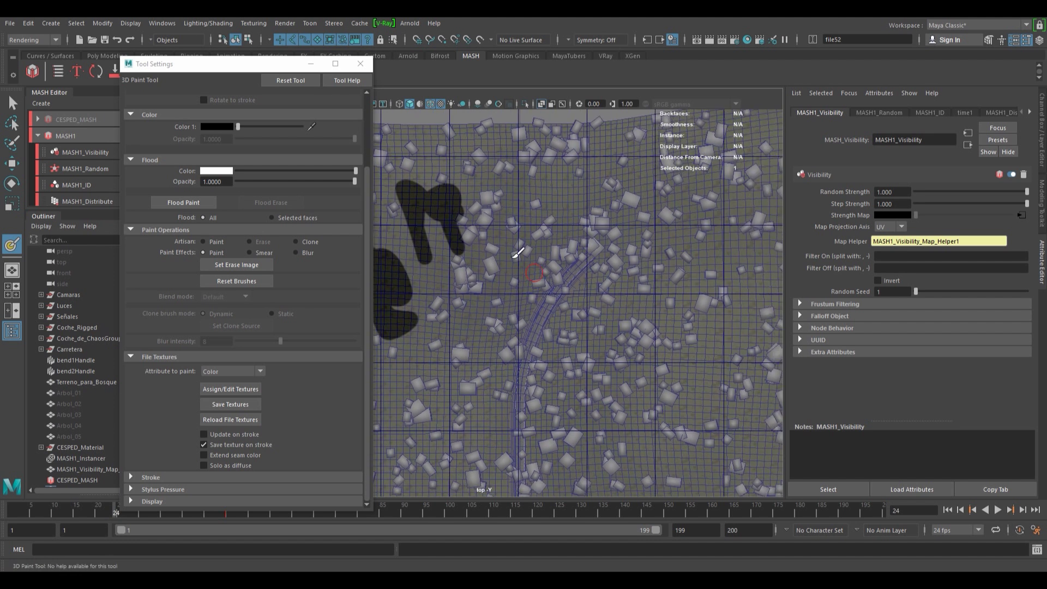
{"action": "mouse_move", "coordinate": [484, 210]}
{"action": "left_mouse_down"}
{"action": "mouse_move", "coordinate": [461, 273]}
{"action": "mouse_move", "coordinate": [471, 203]}
{"action": "mouse_move", "coordinate": [494, 206]}
{"action": "left_mouse_up"}
Turn off Save texture on stroke and flood the map helper with white to clear the test strokes
{"action": "left_click", "coordinate": [243, 447]}
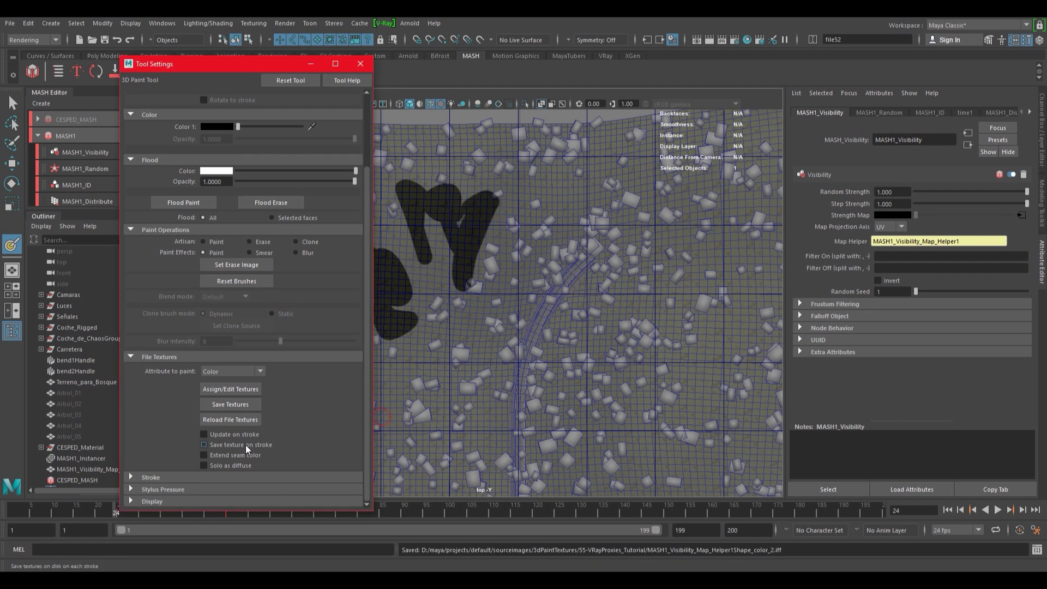
{"action": "left_click", "coordinate": [204, 202]}
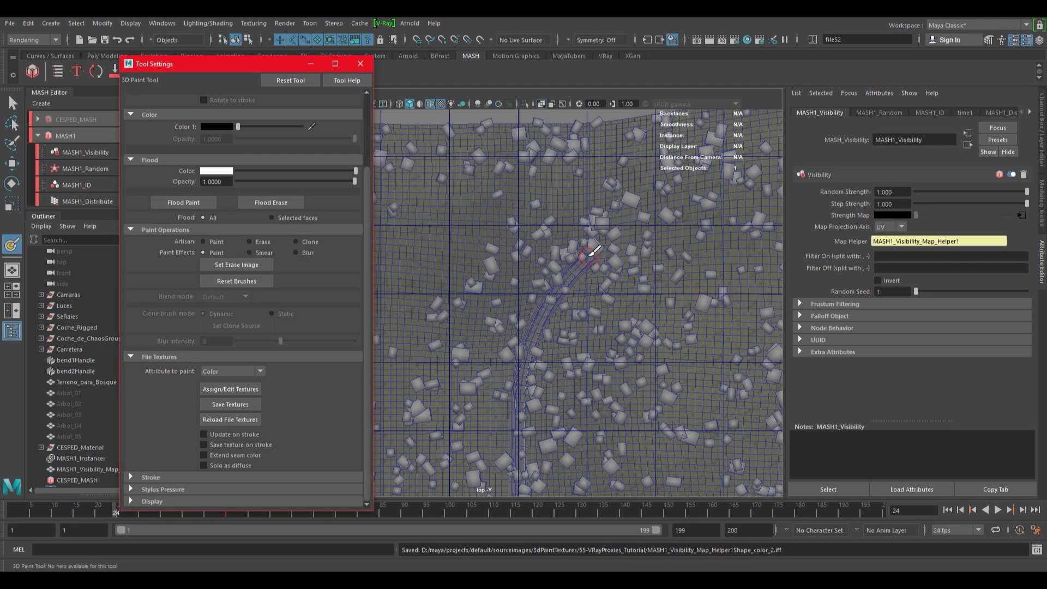
Paint a continuous black strip on the map helper along the full length of the road, including its upper curve
{"action": "mouse_move", "coordinate": [588, 278]}
{"action": "middle_mouse_down", "text": "alt"}
{"action": "mouse_move", "coordinate": [602, 251]}
{"action": "mouse_move", "coordinate": [626, 257]}
{"action": "middle_mouse_up", "text": "alt"}
{"action": "left_click_drag", "start_coordinate": [642, 224], "coordinate": [573, 317]}
{"action": "right_click_drag", "start_coordinate": [592, 319], "coordinate": [722, 308], "text": "alt"}
{"action": "middle_click_drag", "start_coordinate": [723, 308], "coordinate": [638, 268], "text": "alt"}
{"action": "mouse_move", "coordinate": [649, 136]}
{"action": "left_mouse_down"}
{"action": "mouse_move", "coordinate": [578, 235]}
{"action": "mouse_move", "coordinate": [540, 428]}
{"action": "mouse_move", "coordinate": [564, 352]}
{"action": "mouse_move", "coordinate": [541, 483]}
{"action": "left_mouse_up"}
{"action": "middle_click_drag", "start_coordinate": [539, 446], "coordinate": [527, 238], "text": "alt"}
{"action": "left_click_drag", "start_coordinate": [528, 240], "coordinate": [534, 480]}
{"action": "left_click_drag", "start_coordinate": [540, 278], "coordinate": [540, 484]}
{"action": "mouse_move", "coordinate": [537, 437]}
{"action": "middle_mouse_down", "text": "alt"}
{"action": "mouse_move", "coordinate": [527, 382]}
{"action": "mouse_move", "coordinate": [535, 222]}
{"action": "middle_mouse_up", "text": "alt"}
{"action": "mouse_move", "coordinate": [537, 235]}
{"action": "left_mouse_down"}
{"action": "mouse_move", "coordinate": [538, 439]}
{"action": "mouse_move", "coordinate": [434, 487]}
{"action": "left_mouse_up"}
{"action": "left_click_drag", "start_coordinate": [544, 406], "coordinate": [544, 271]}
Widen the black mask at the trees overlapping both sides of the road and save the textures
{"action": "mouse_move", "coordinate": [527, 292]}
{"action": "right_mouse_down", "text": "alt"}
{"action": "mouse_move", "coordinate": [721, 297]}
{"action": "mouse_move", "coordinate": [721, 273]}
{"action": "right_mouse_up", "text": "alt"}
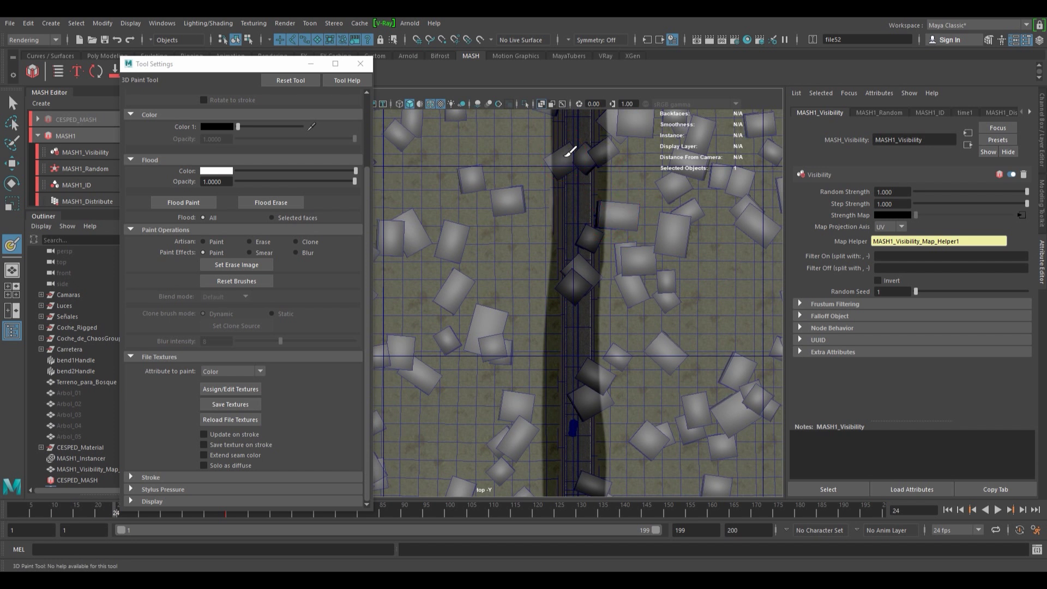
{"action": "mouse_move", "coordinate": [572, 155]}
{"action": "left_mouse_down"}
{"action": "mouse_move", "coordinate": [603, 154]}
{"action": "mouse_move", "coordinate": [607, 143]}
{"action": "left_mouse_up"}
{"action": "middle_click_drag", "start_coordinate": [597, 181], "coordinate": [578, 364], "text": "alt"}
{"action": "right_click_drag", "start_coordinate": [589, 287], "coordinate": [570, 295], "text": "alt"}
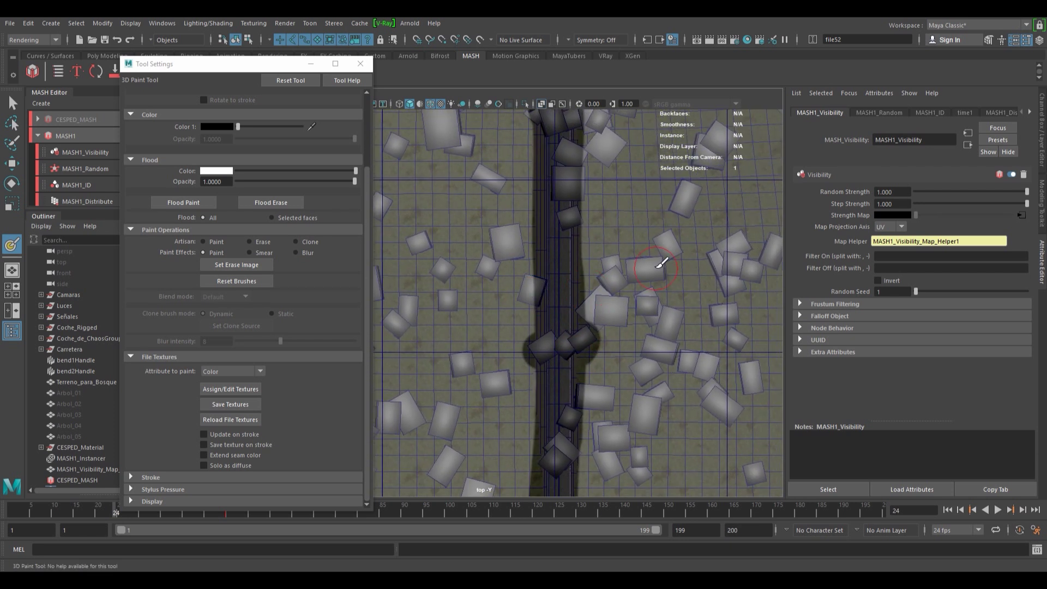
{"action": "right_click_drag", "start_coordinate": [662, 264], "coordinate": [440, 318], "text": "alt"}
{"action": "middle_click_drag", "start_coordinate": [521, 295], "coordinate": [525, 243], "text": "alt"}
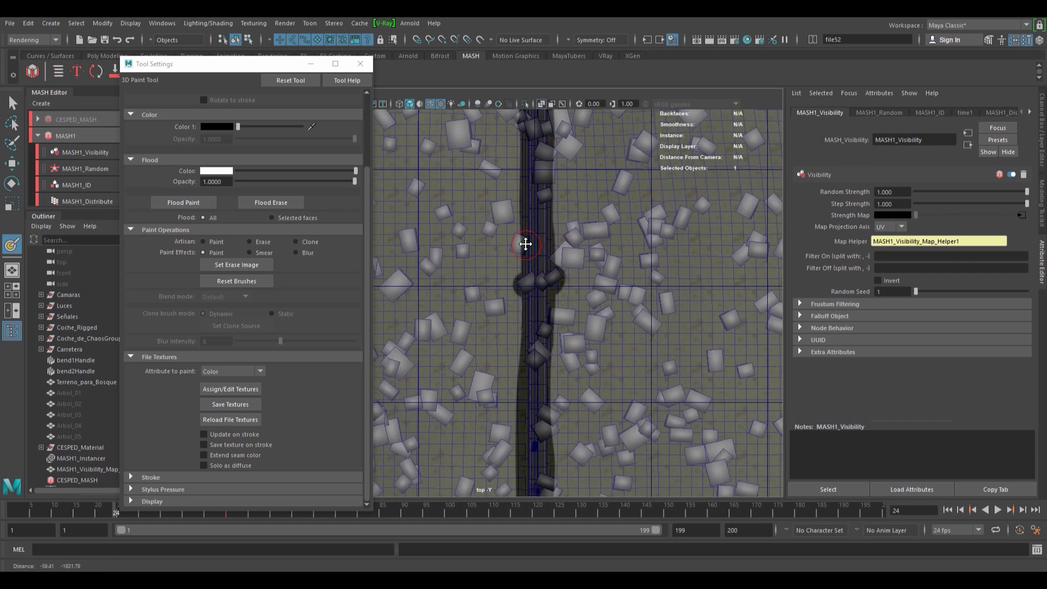
{"action": "left_click", "coordinate": [231, 404]}
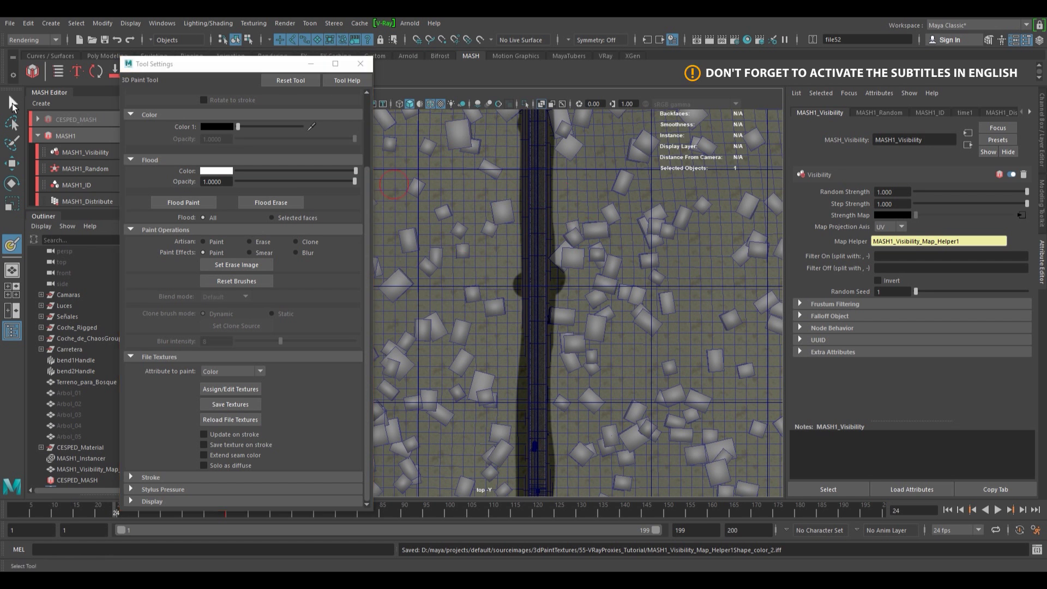
Exit the paint tool and load ARBOLES_MASH_FINAL.bmp as the image for Visibility's Strength Map, checking its coverage along the road
{"action": "left_click", "coordinate": [12, 102]}
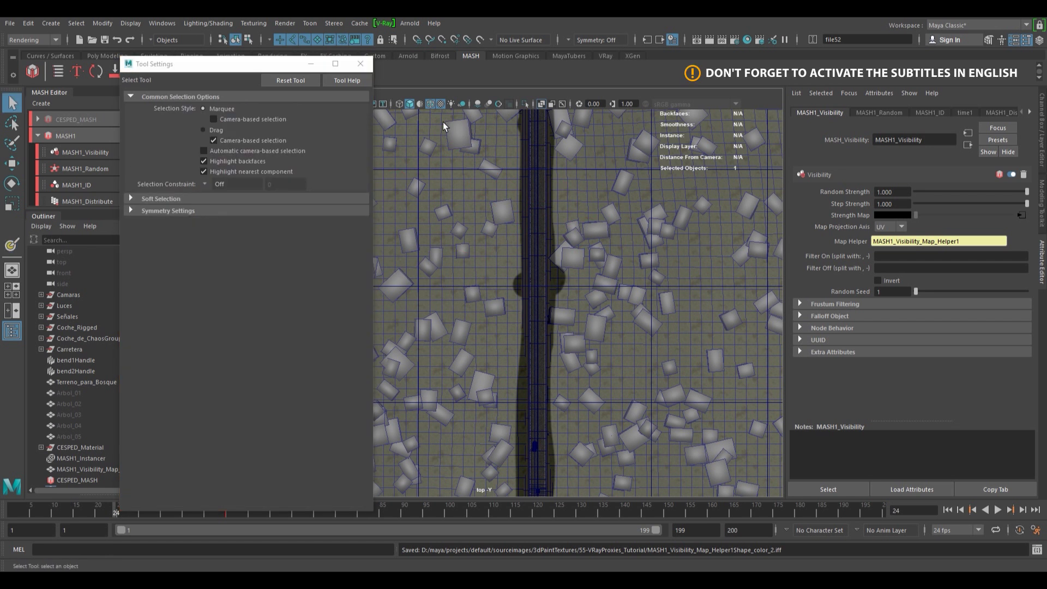
{"action": "left_click", "coordinate": [359, 63]}
{"action": "left_click", "coordinate": [1021, 216]}
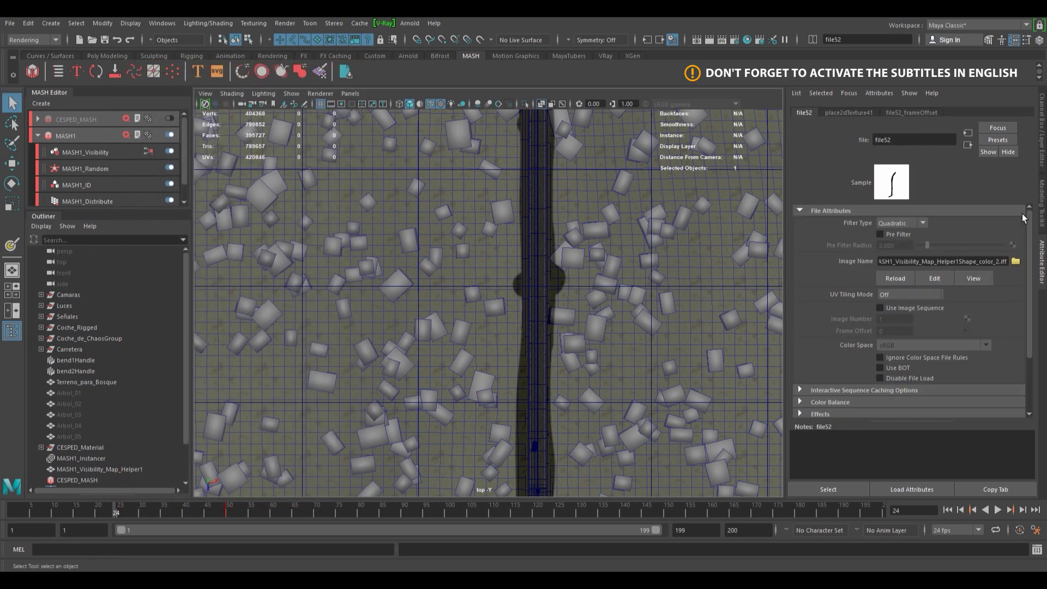
{"action": "left_click", "coordinate": [1015, 262]}
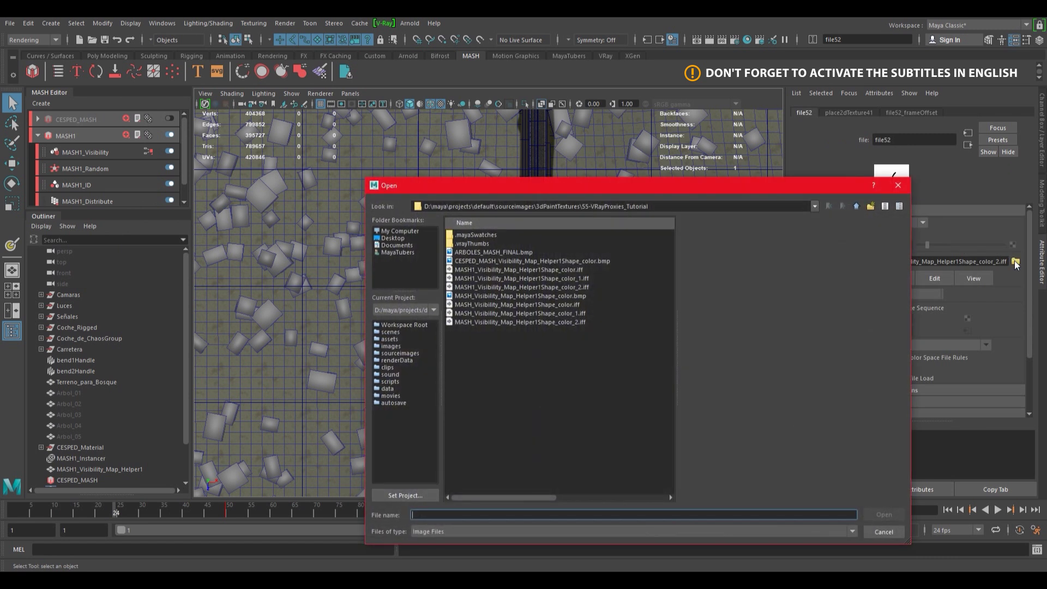
{"action": "left_click", "coordinate": [507, 250]}
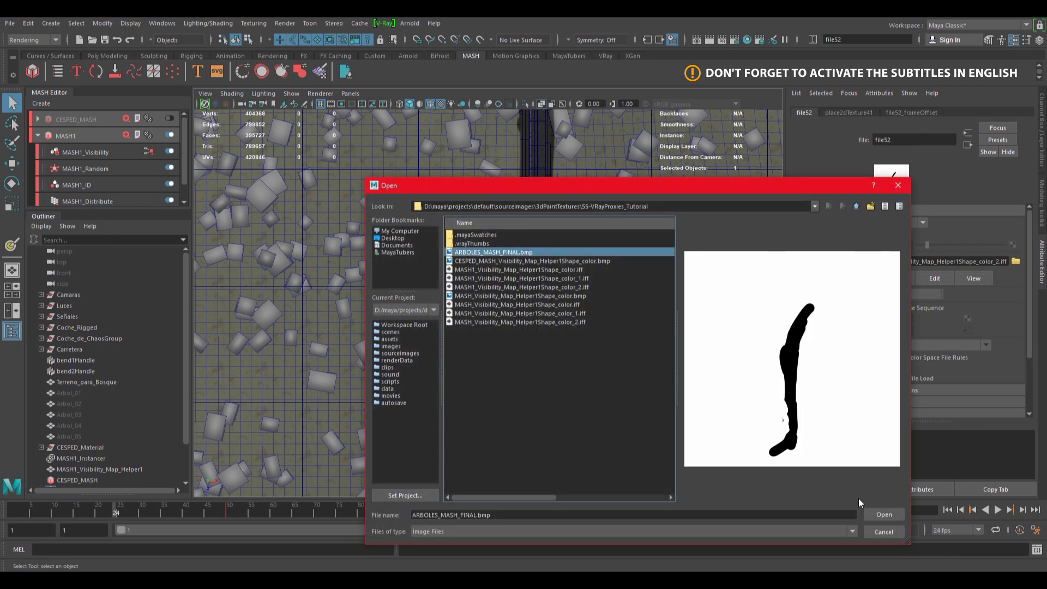
{"action": "left_click", "coordinate": [884, 514]}
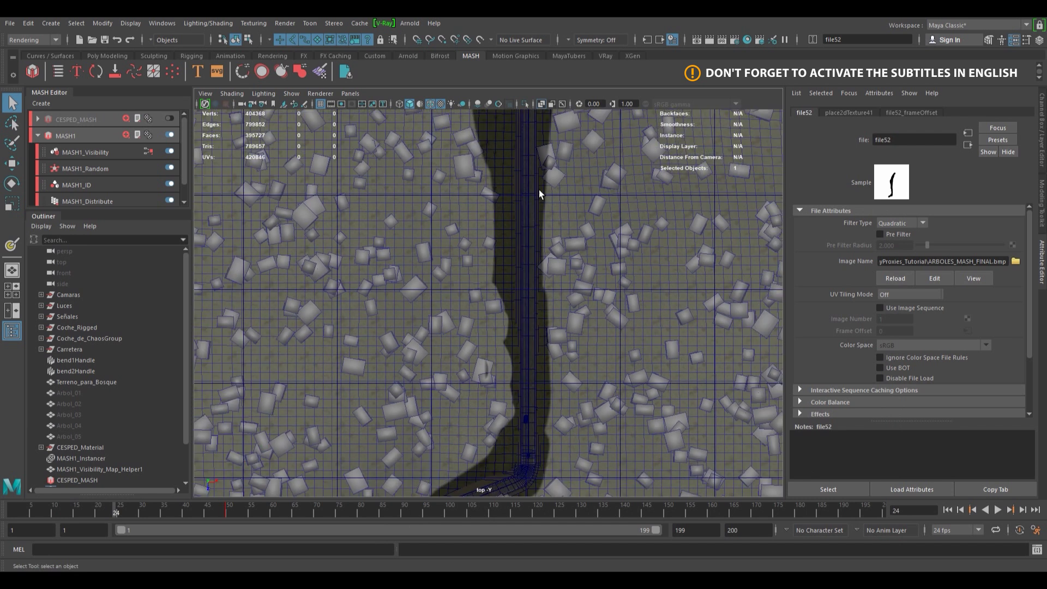
{"action": "middle_click_drag", "start_coordinate": [544, 170], "coordinate": [535, 426], "text": "alt"}
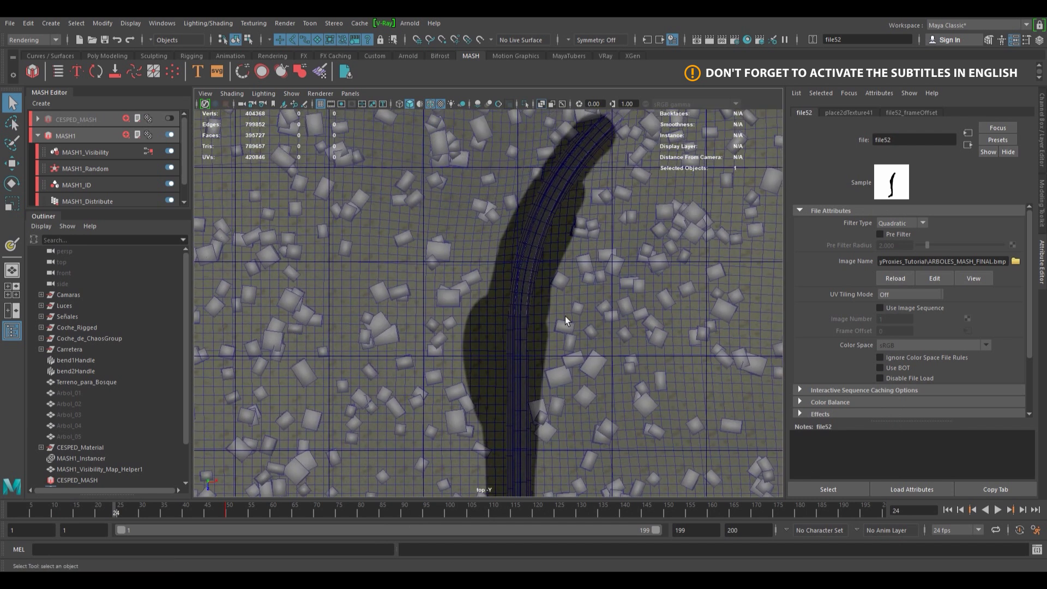
{"action": "middle_click_drag", "start_coordinate": [577, 294], "coordinate": [506, 190], "text": "alt"}
{"action": "middle_click_drag", "start_coordinate": [553, 282], "coordinate": [566, 212], "text": "alt"}
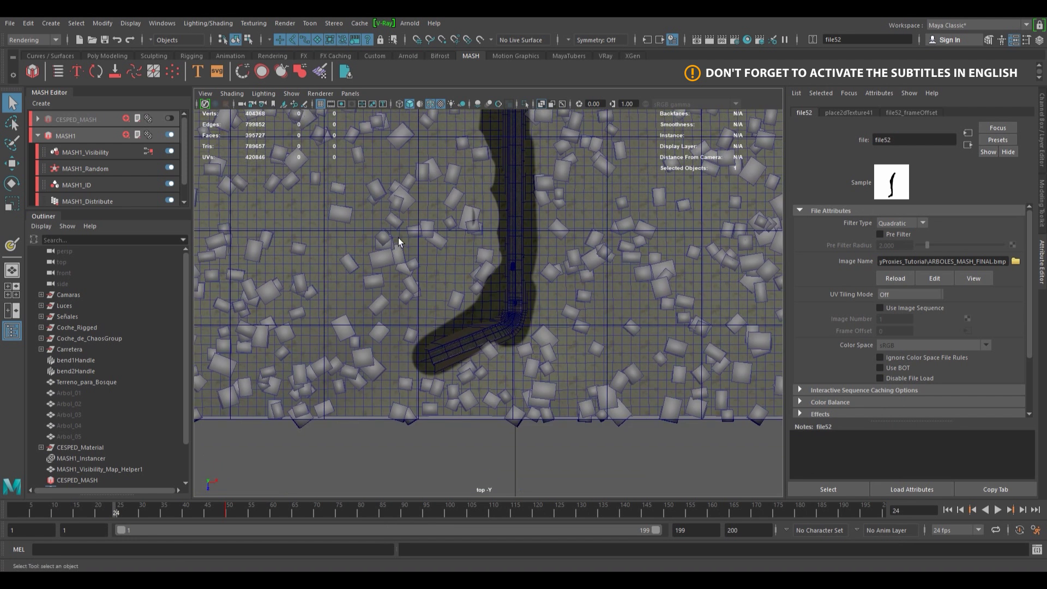
Look through the RencerCam camera and hide the MASH1_Visibility_Map_Helper1 plane
{"action": "left_click", "coordinate": [350, 94]}
{"action": "mouse_move", "coordinate": [435, 107]}
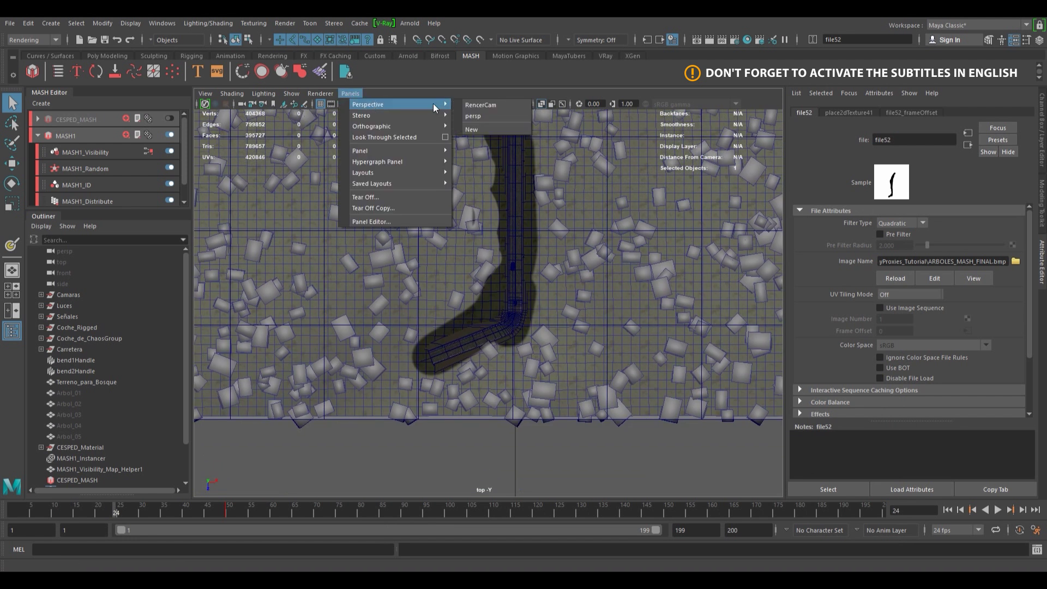
{"action": "left_click", "coordinate": [481, 104]}
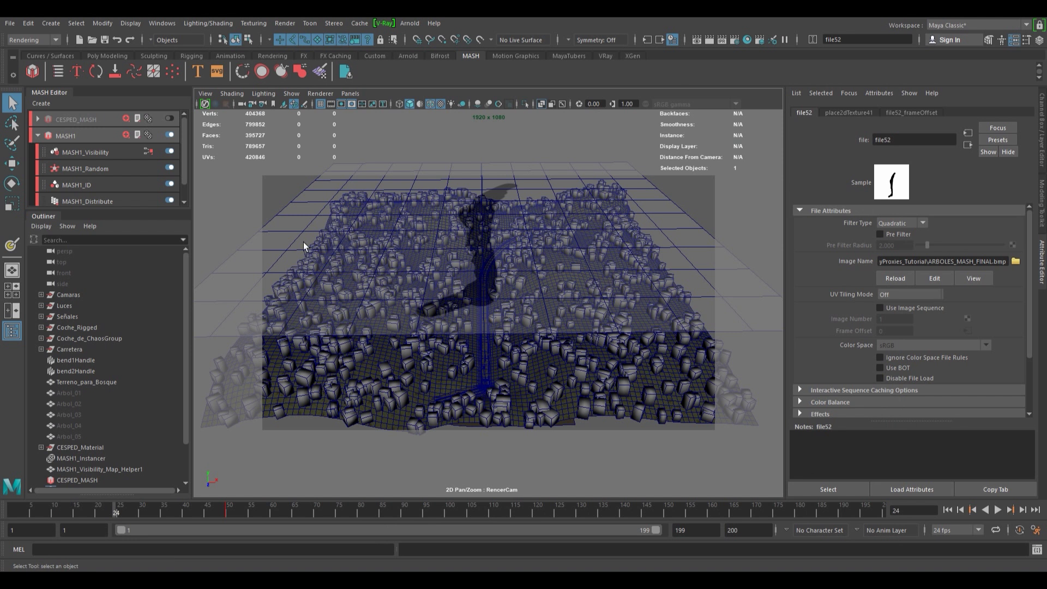
{"action": "left_click", "coordinate": [556, 182]}
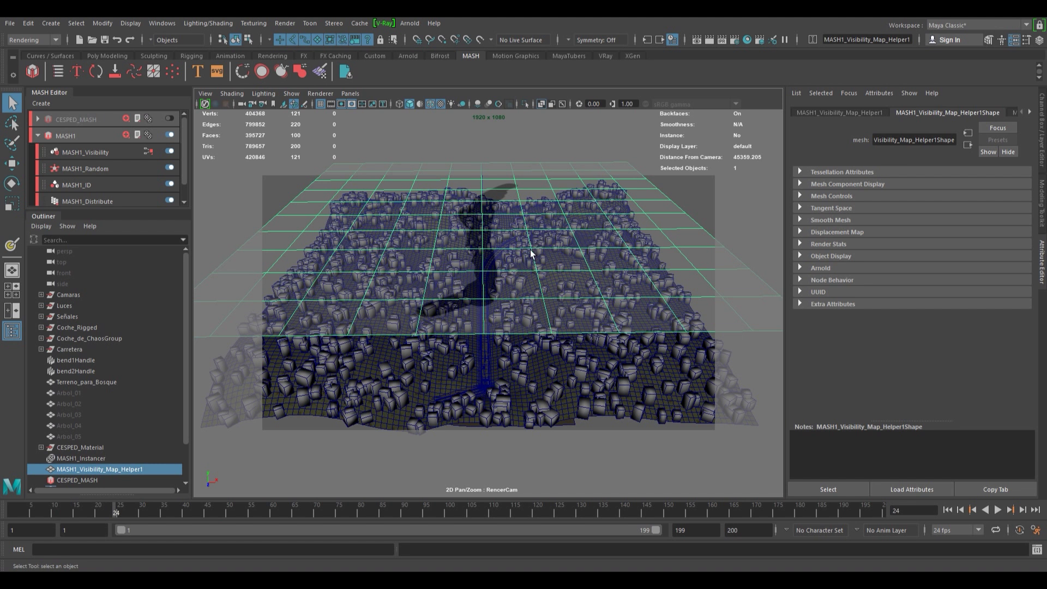
{"action": "key", "text": "h"}
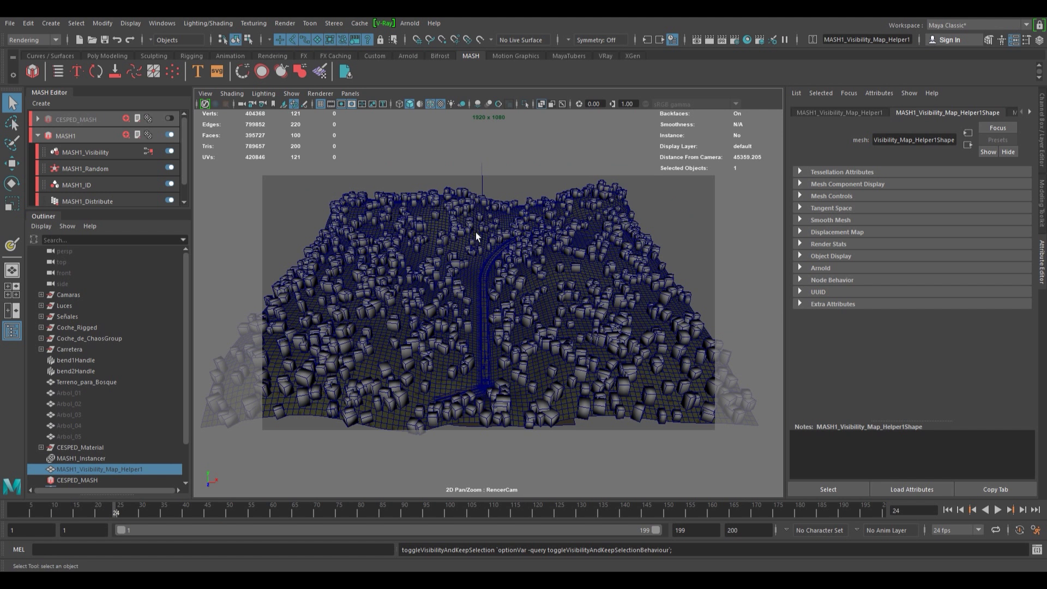
Set the Number of Points in MASH1_Distribute to 15000
{"action": "left_click", "coordinate": [479, 219]}
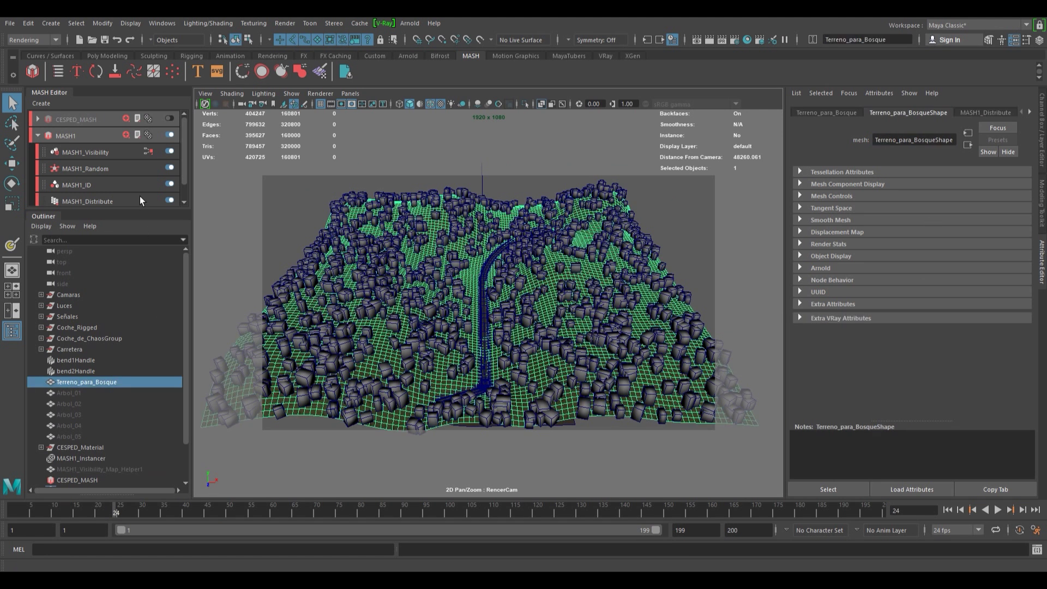
{"action": "left_click", "coordinate": [88, 201]}
{"action": "left_click", "coordinate": [908, 192]}
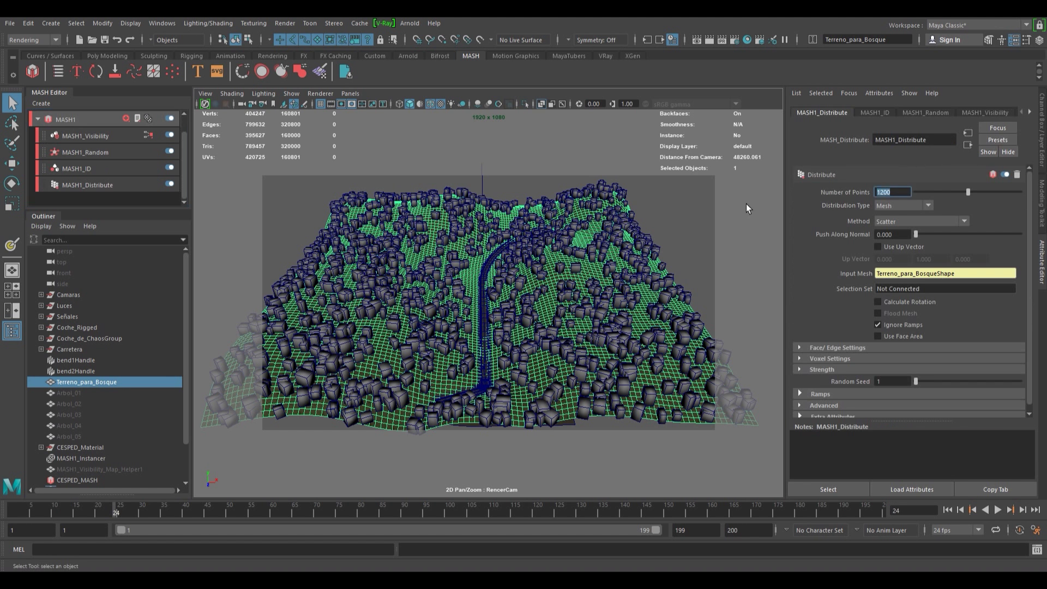
{"action": "type", "text": "15000"}
{"action": "key", "text": "Return"}
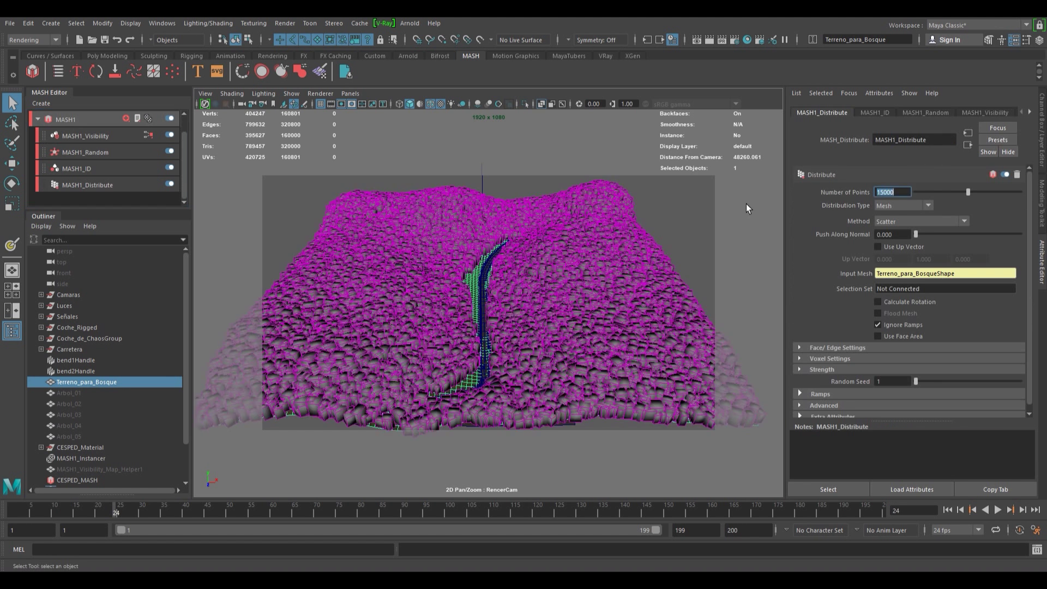
Switch the camera to the Final02 bookmark and enable the CESPED_MASH grass network
{"action": "left_click", "coordinate": [205, 93]}
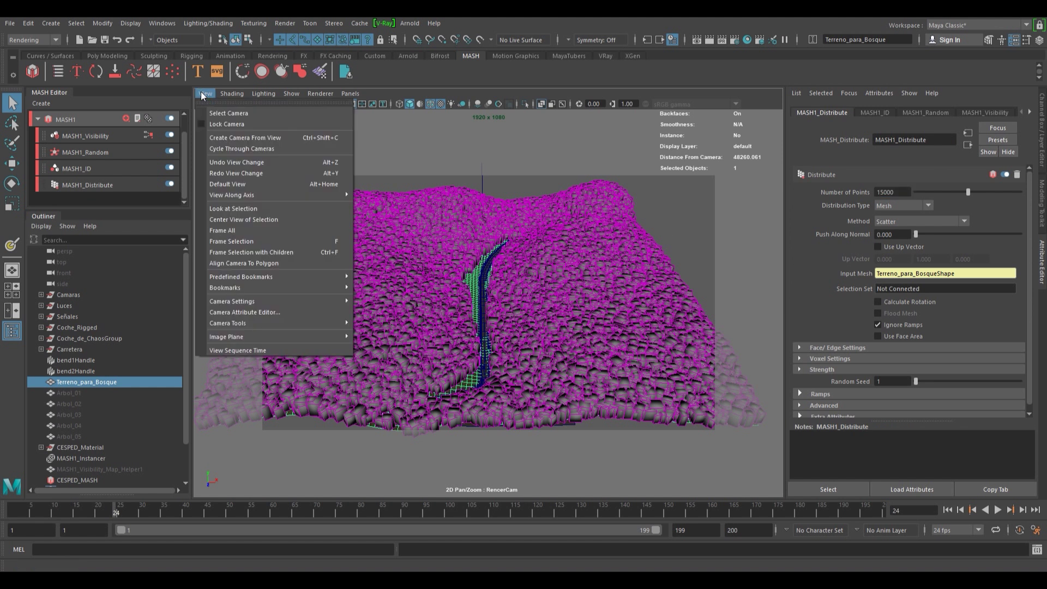
{"action": "mouse_move", "coordinate": [247, 279]}
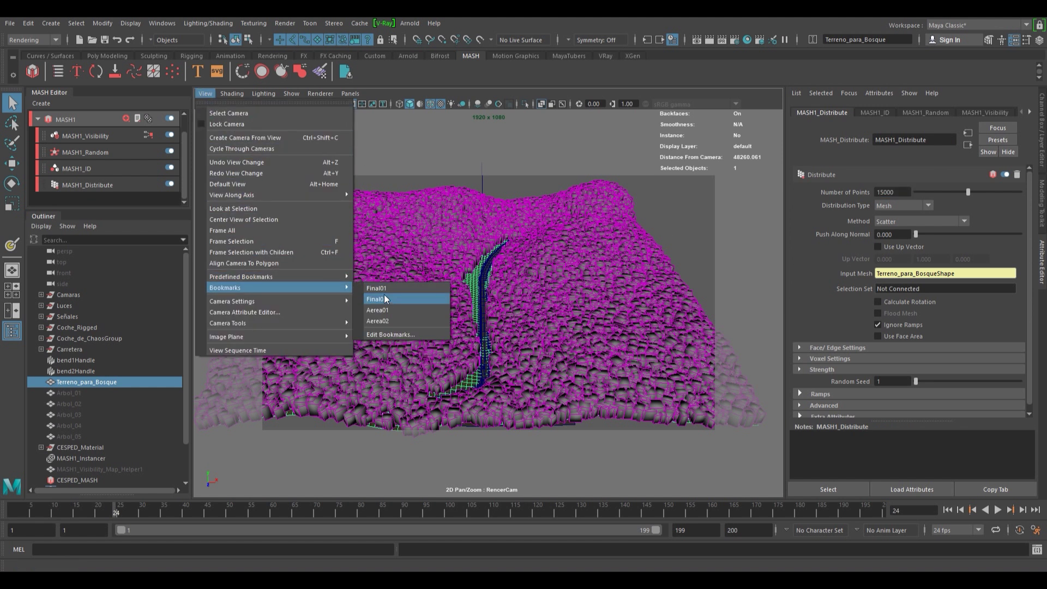
{"action": "left_click", "coordinate": [385, 296]}
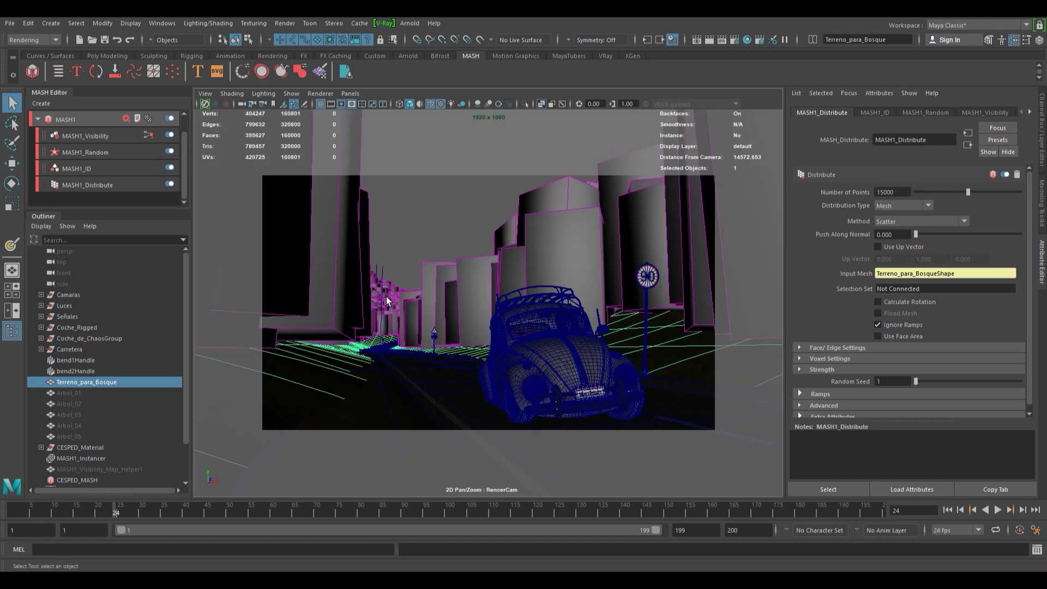
{"action": "left_click", "coordinate": [186, 115]}
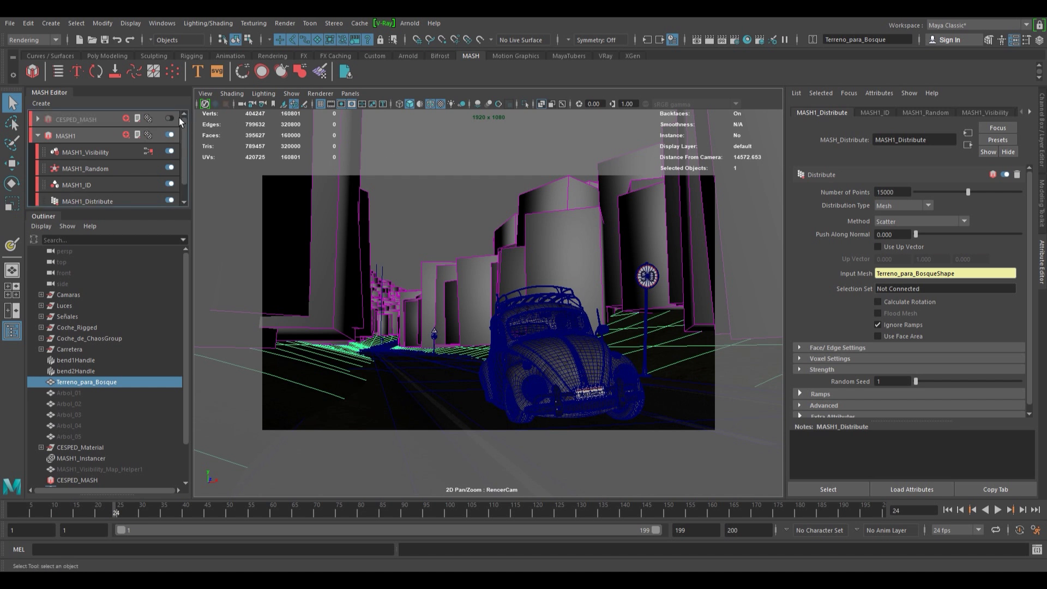
{"action": "left_click", "coordinate": [171, 119]}
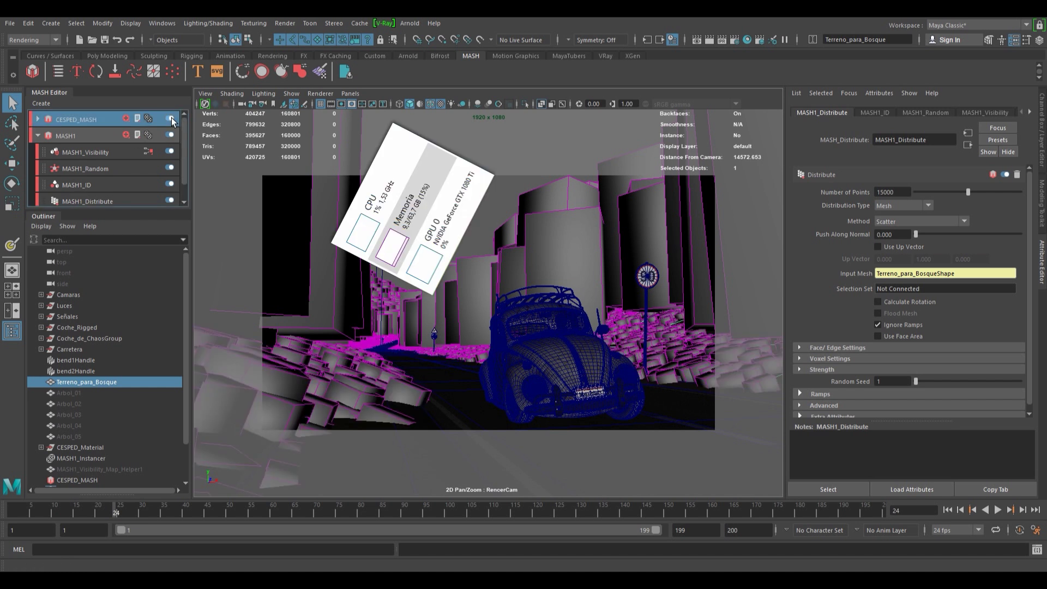
Clear the selection, start a V-Ray render of the forest and grass, and reposition the frame buffer window
{"action": "left_click", "coordinate": [466, 217]}
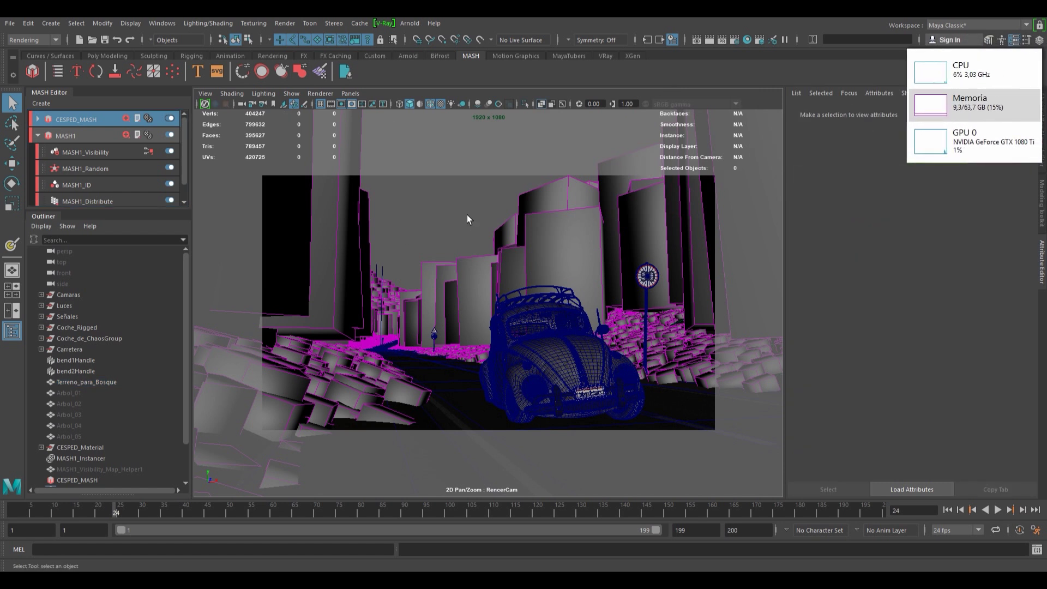
{"action": "left_click", "coordinate": [710, 40]}
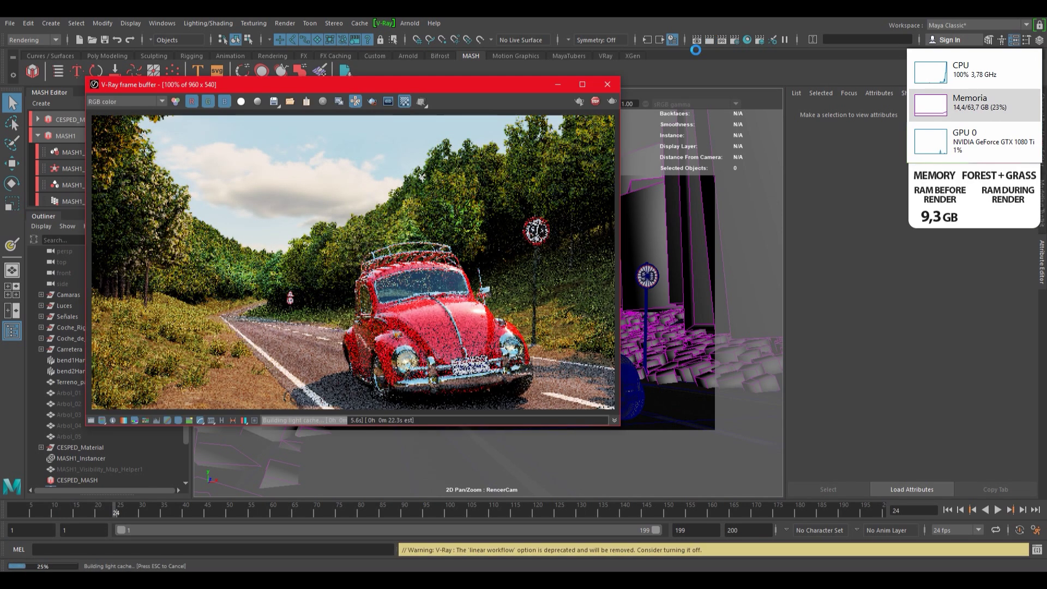
{"action": "left_click_drag", "start_coordinate": [407, 88], "coordinate": [535, 135]}
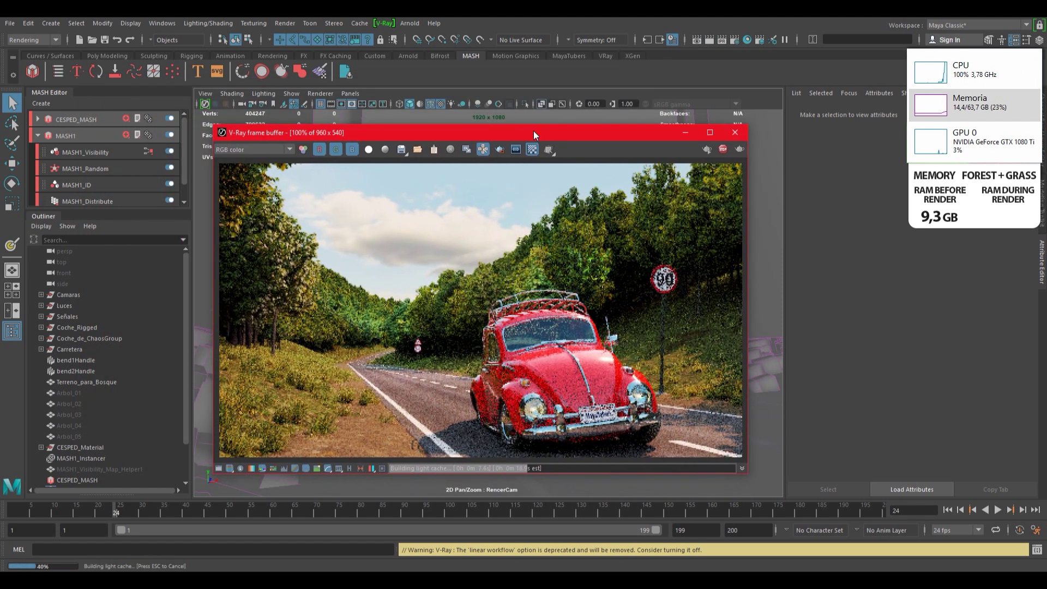